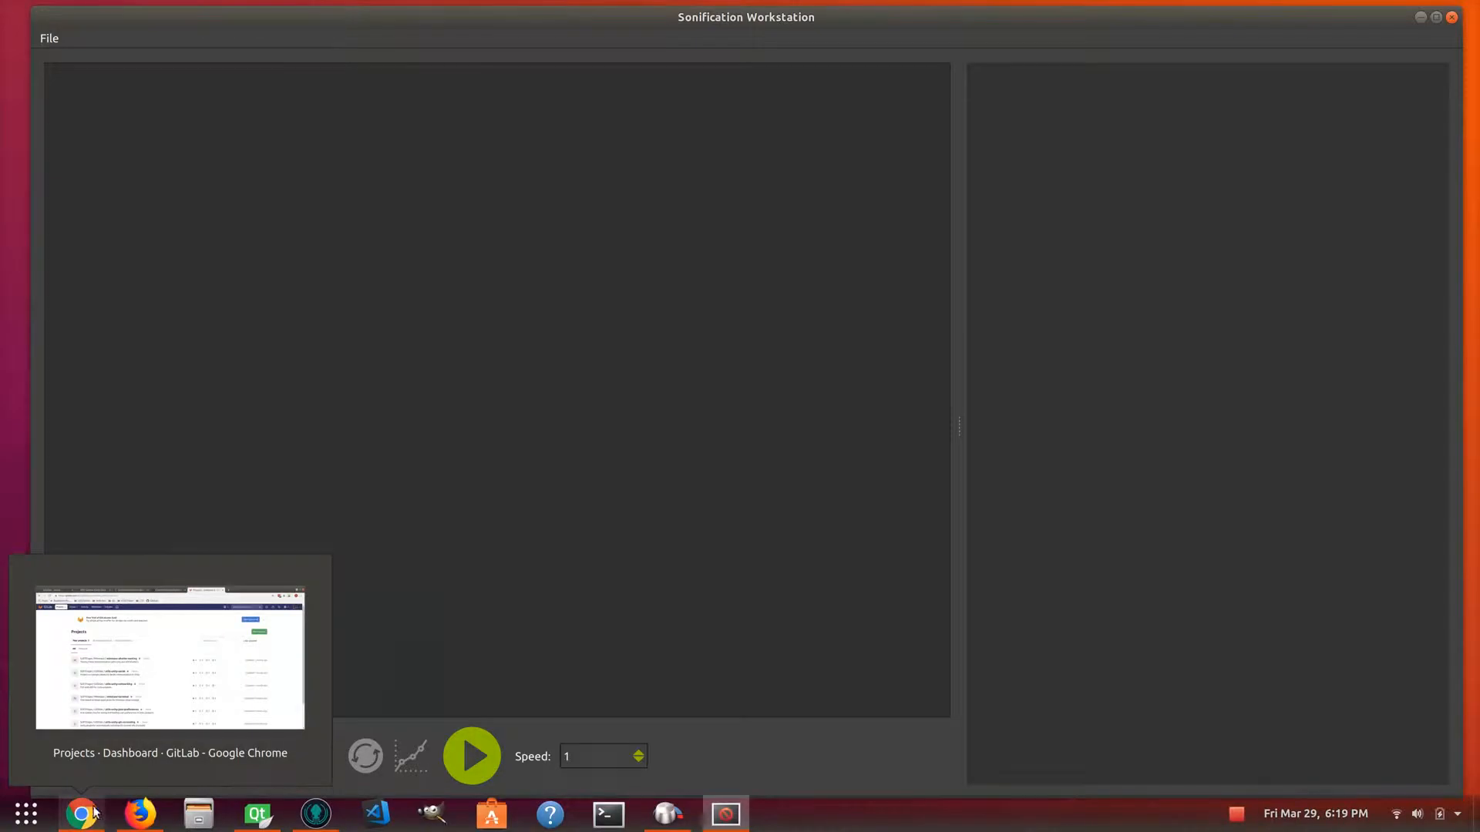
Switch to Firefox and review the Sonifyer earthquake page and the IRIS Seismic Event Data page.
left_click(141, 814)
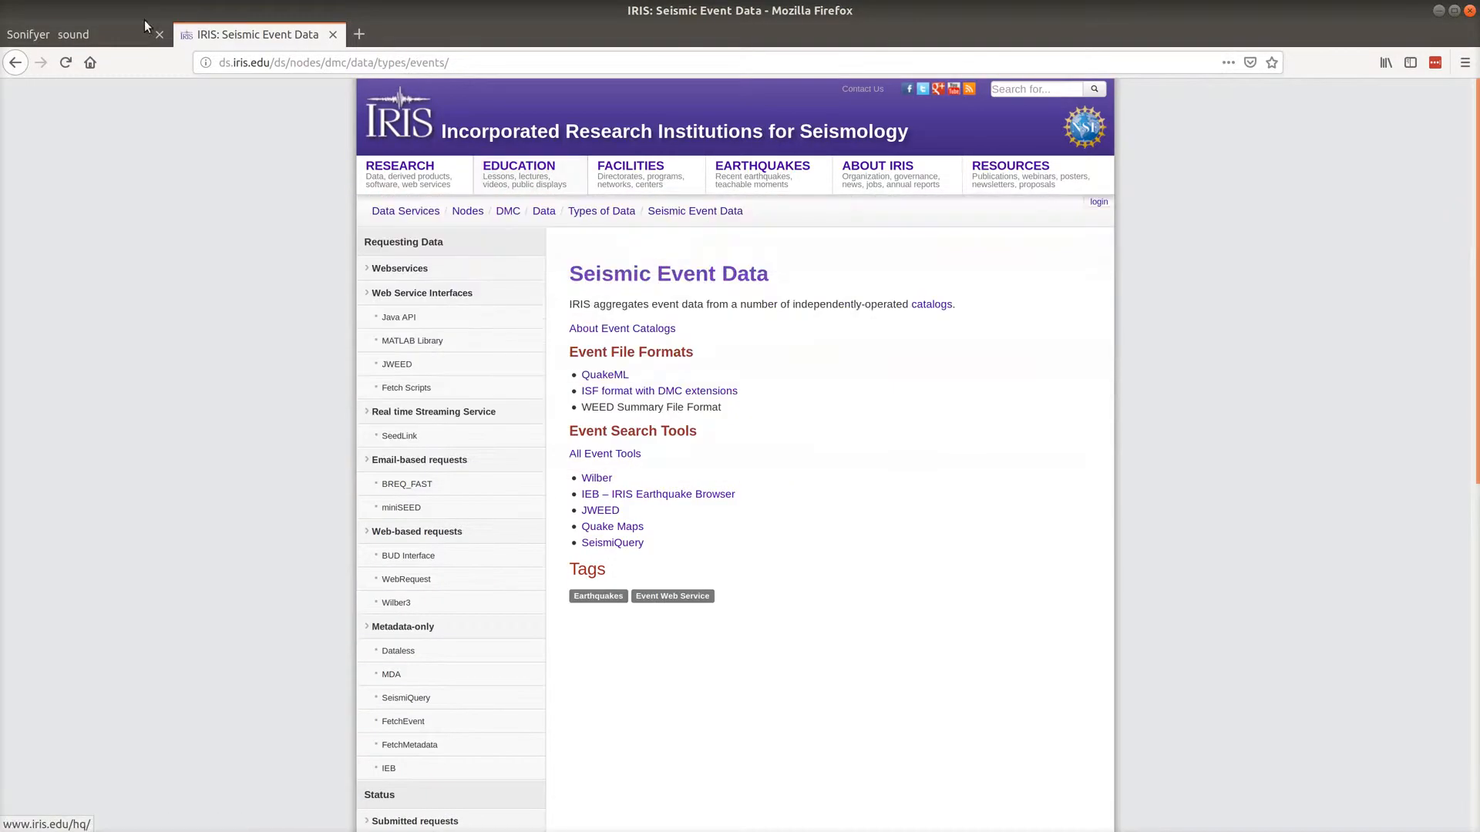
left_click(99, 35)
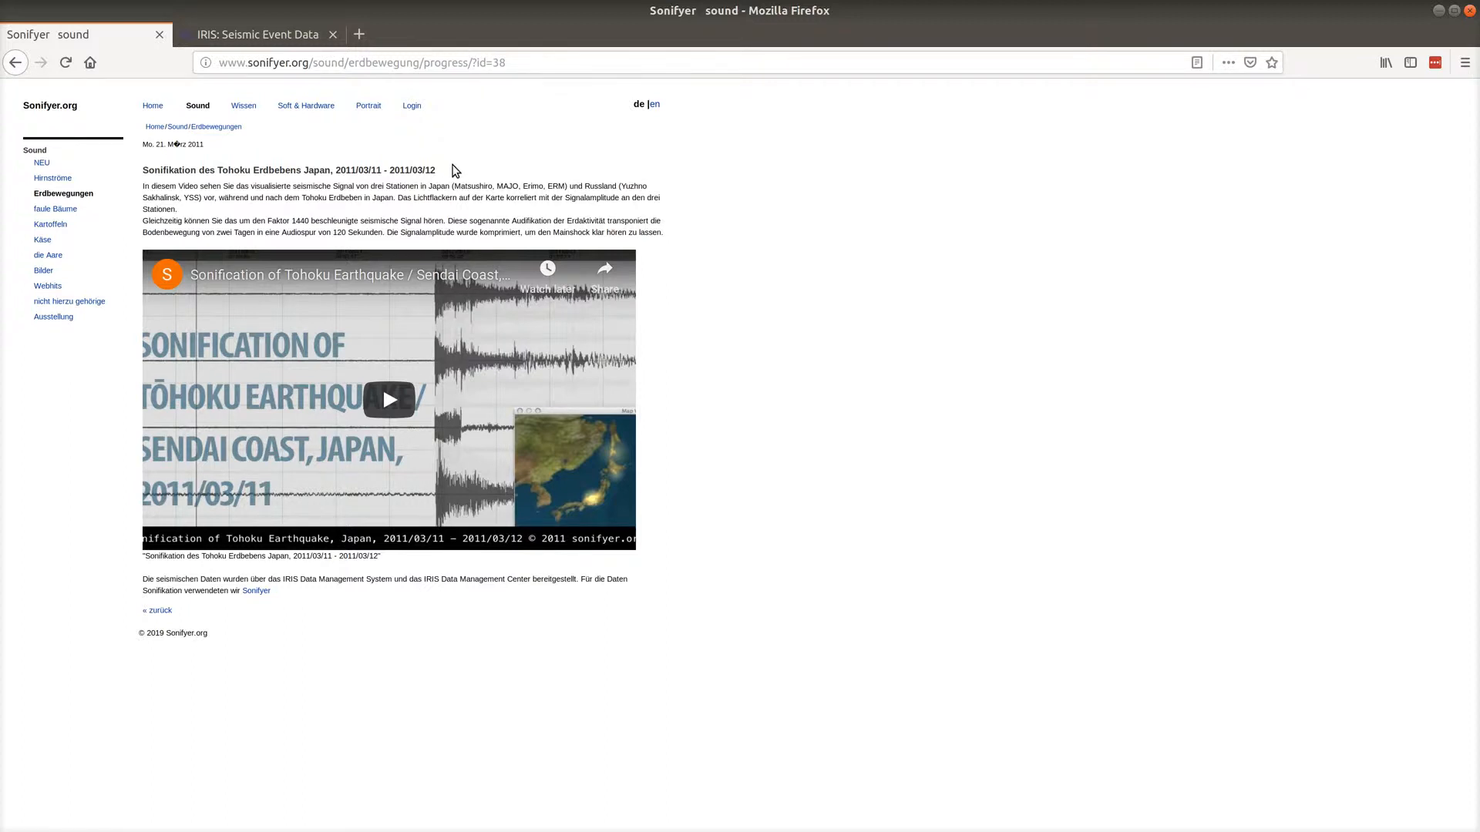
left_click(270, 33)
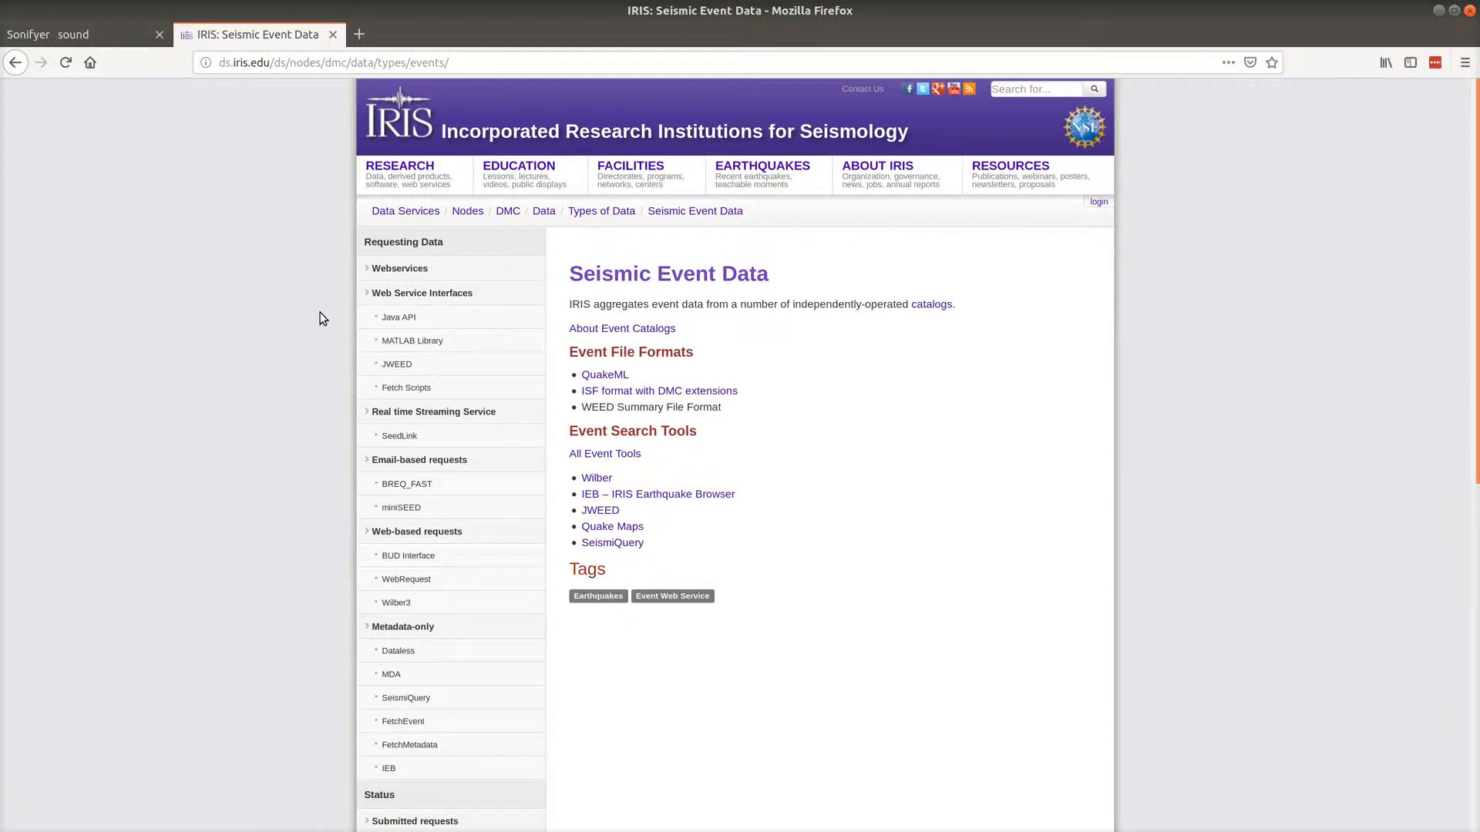
left_click(1438, 10)
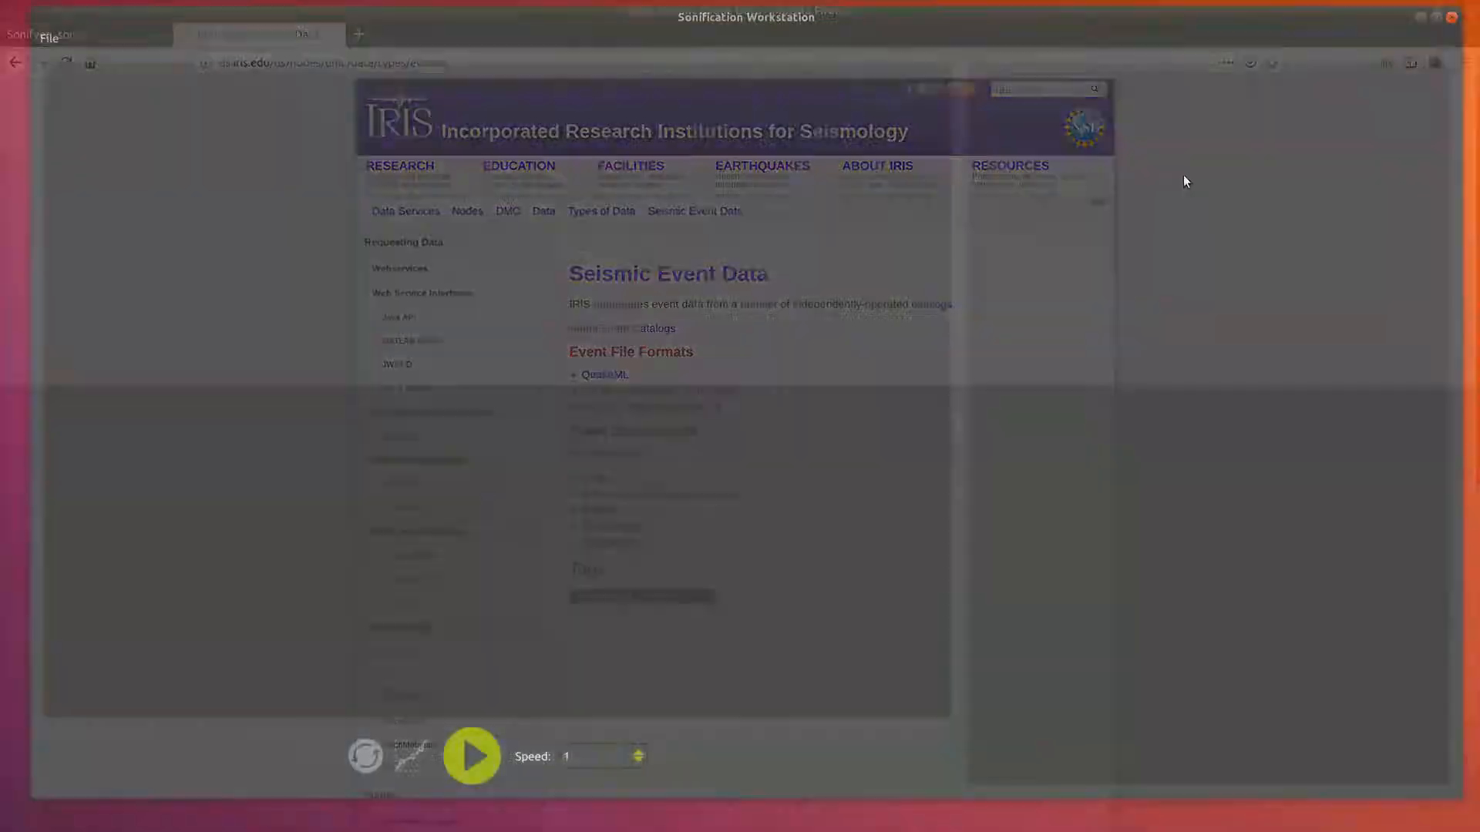
Import a CSV dataset from the Datasets folder in Documents.
left_click(53, 43)
left_click(85, 130)
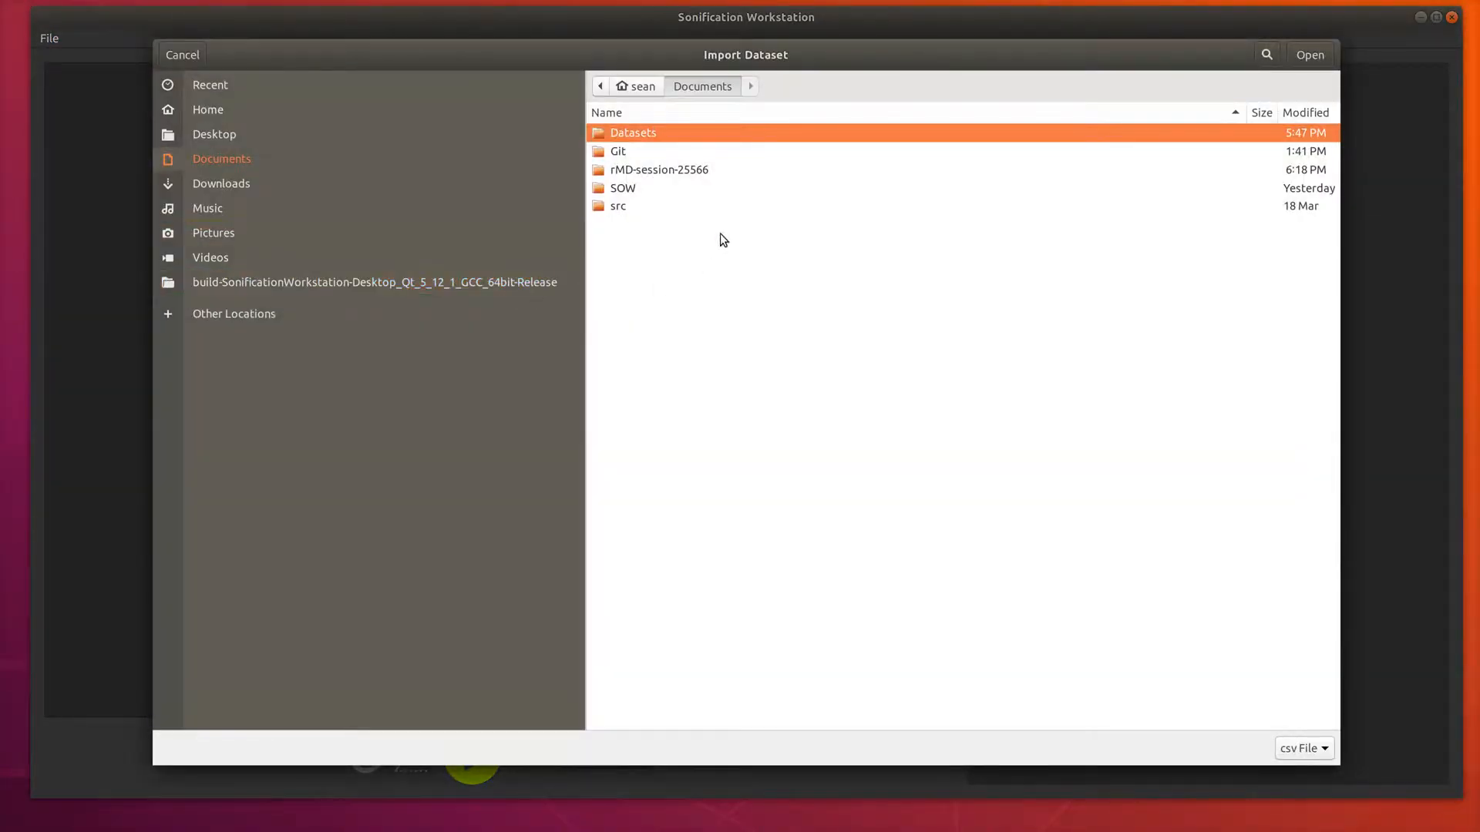
key("Return")
double_click(655, 429)
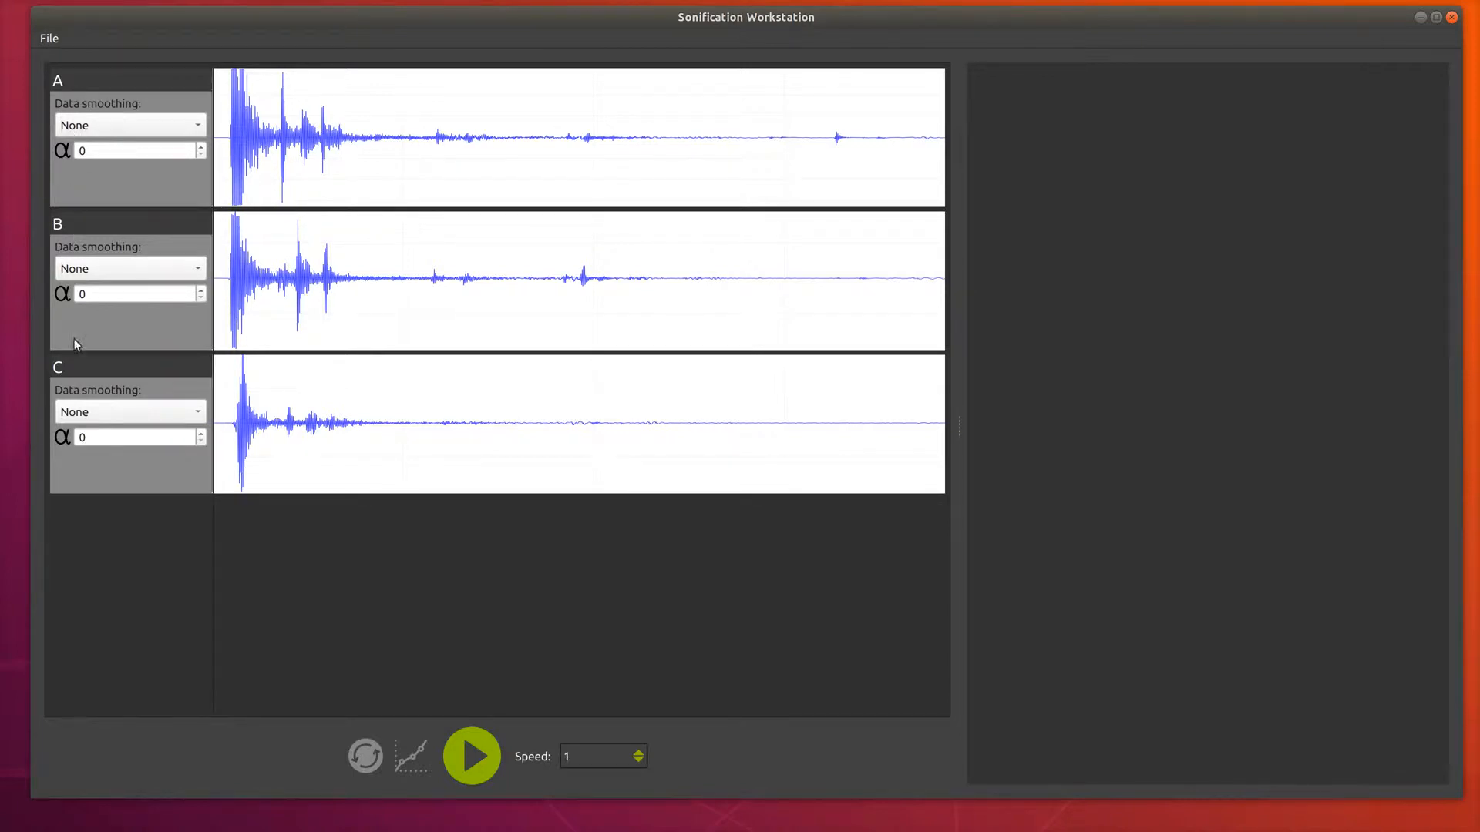
Add three AUD nodes to the patch canvas.
mouse_move(982, 261)
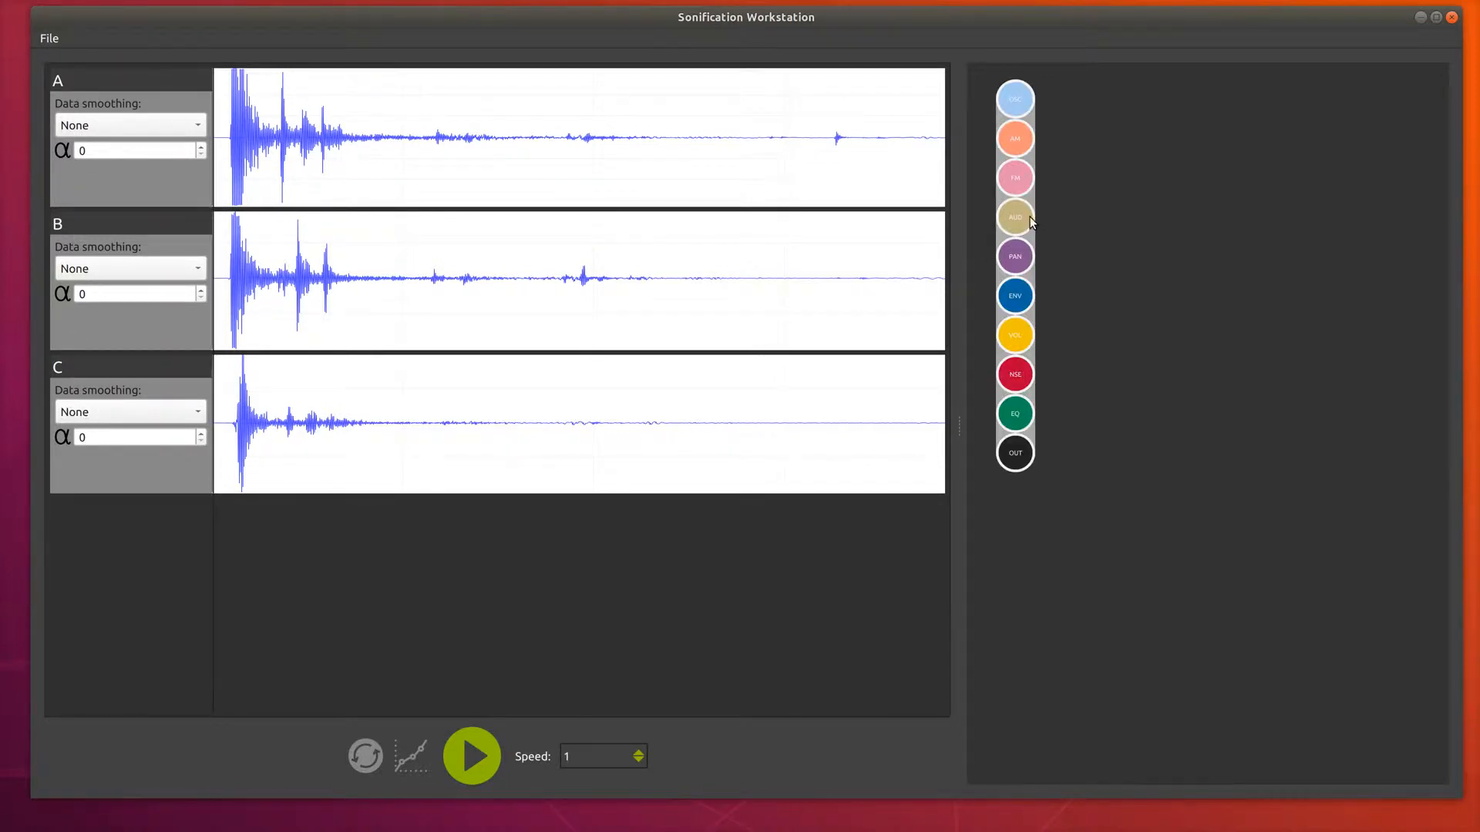
left_click_drag(1030, 215, 1187, 253)
left_click_drag(1015, 217, 1312, 239)
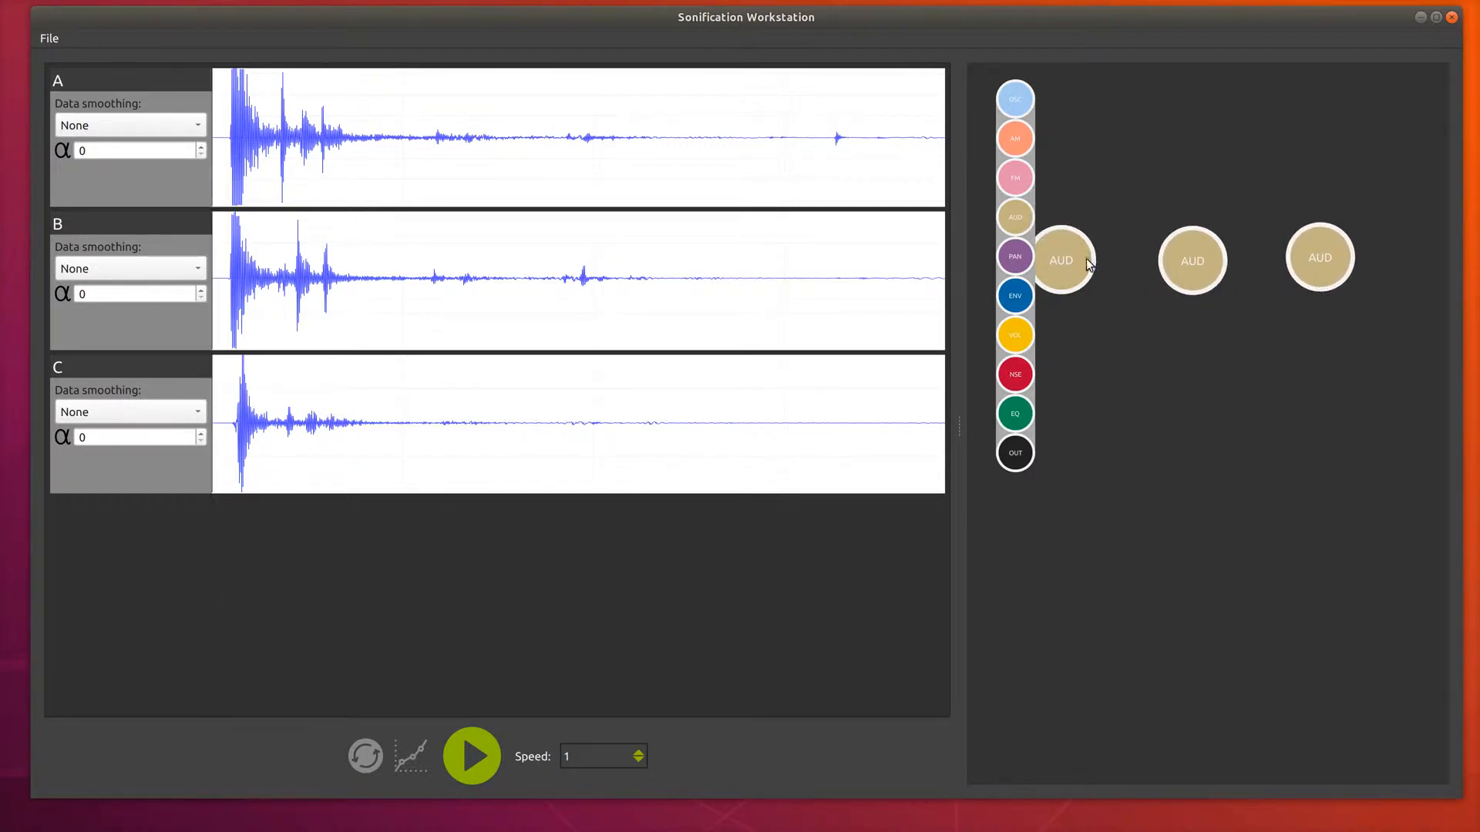
Add an OUT node below the AUD nodes and connect all three AUD nodes to it.
left_click_drag(1015, 452, 1189, 460)
left_click_drag(1065, 257, 1181, 456)
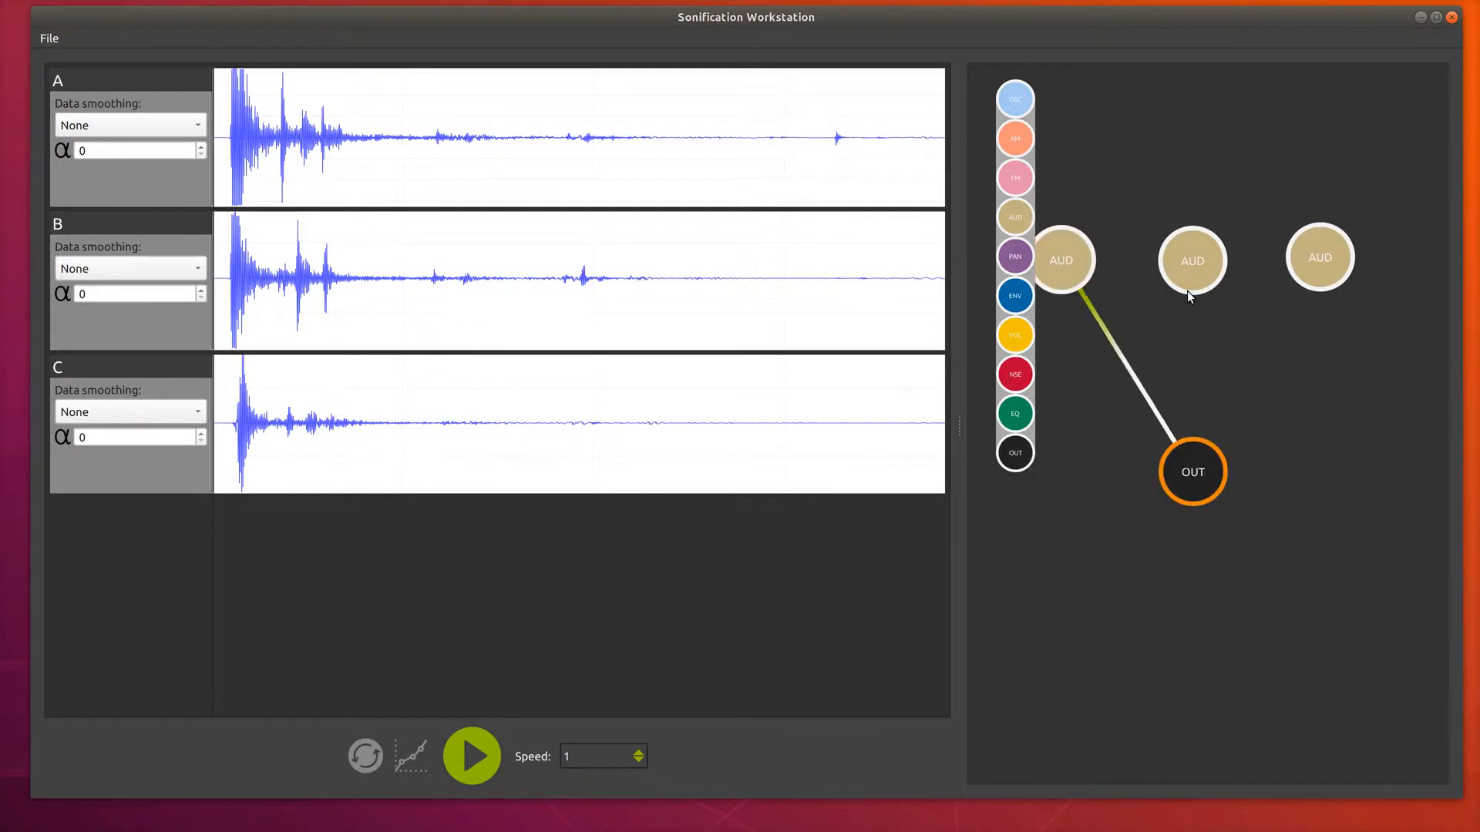
mouse_move(1187, 290)
left_mouse_down()
mouse_move(1214, 484)
mouse_move(1209, 473)
left_mouse_up()
left_click_drag(1316, 257, 1207, 466)
Set the first AUD node's Amplitude to data column A.
left_click(1070, 256)
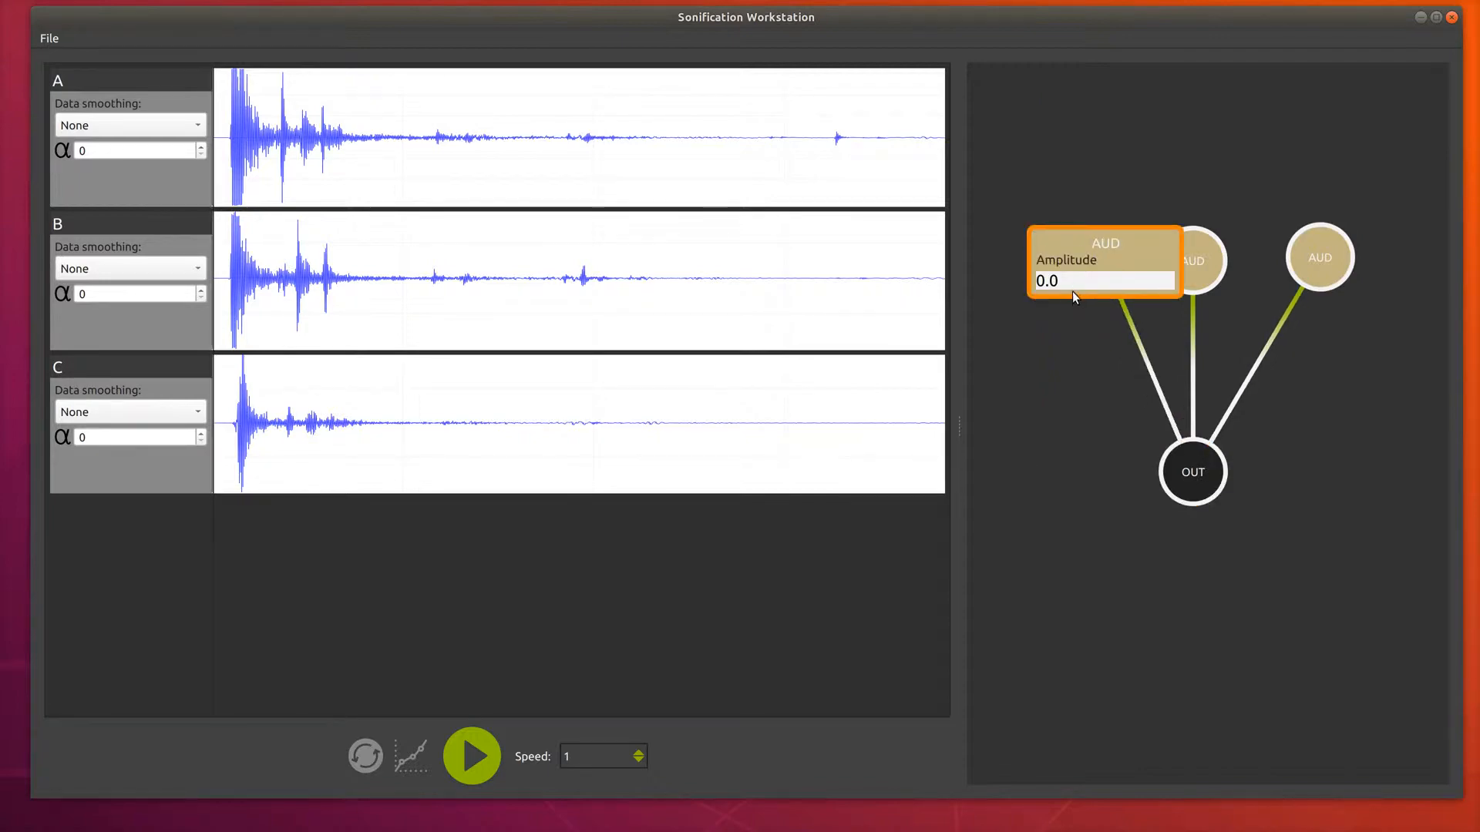
double_click(1069, 282)
key("BackSpace")
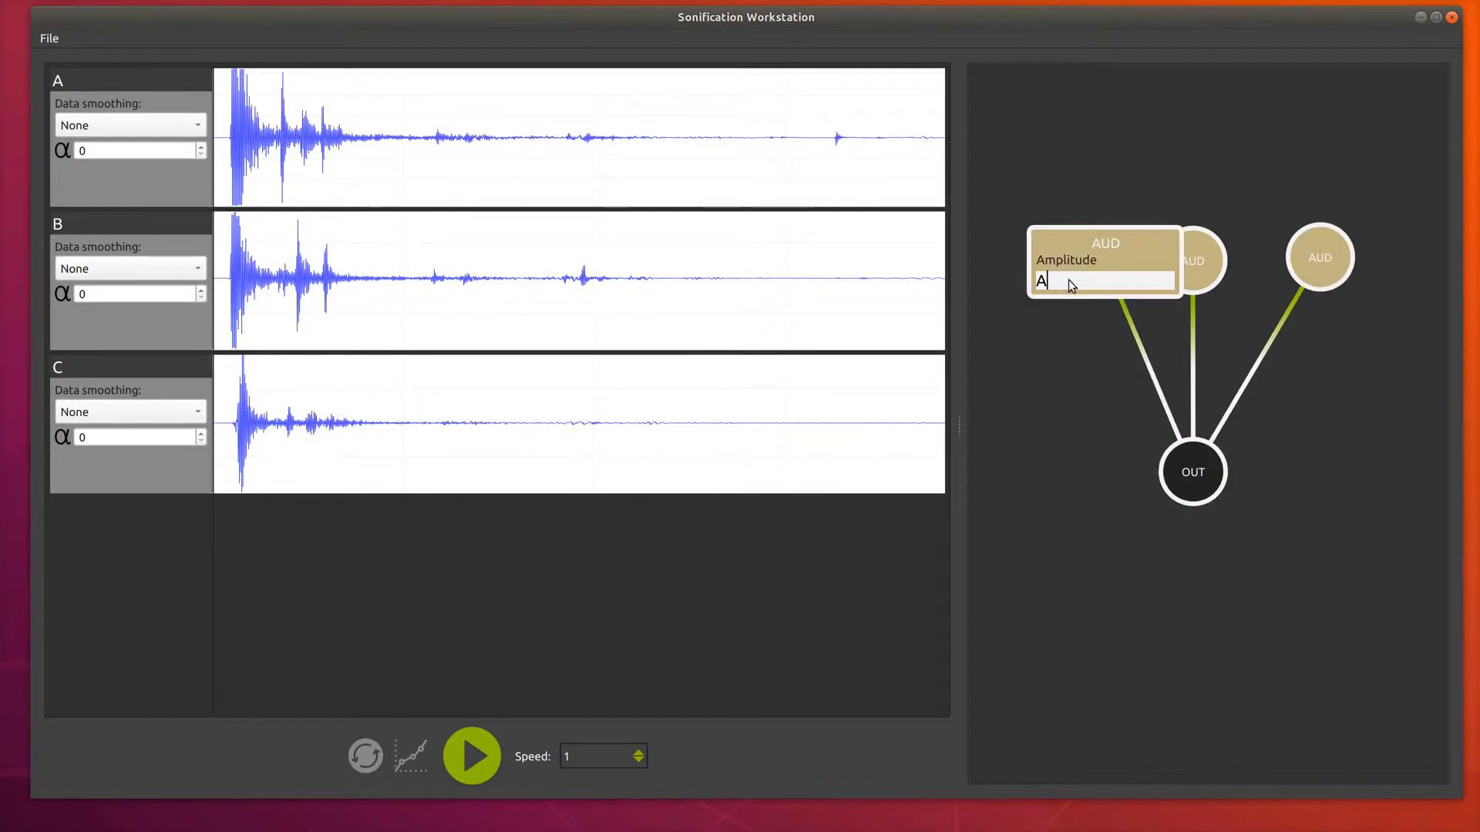
type("A")
key("Return")
Set the second AUD node's Amplitude to data column B.
left_click(1186, 259)
left_click(1196, 284)
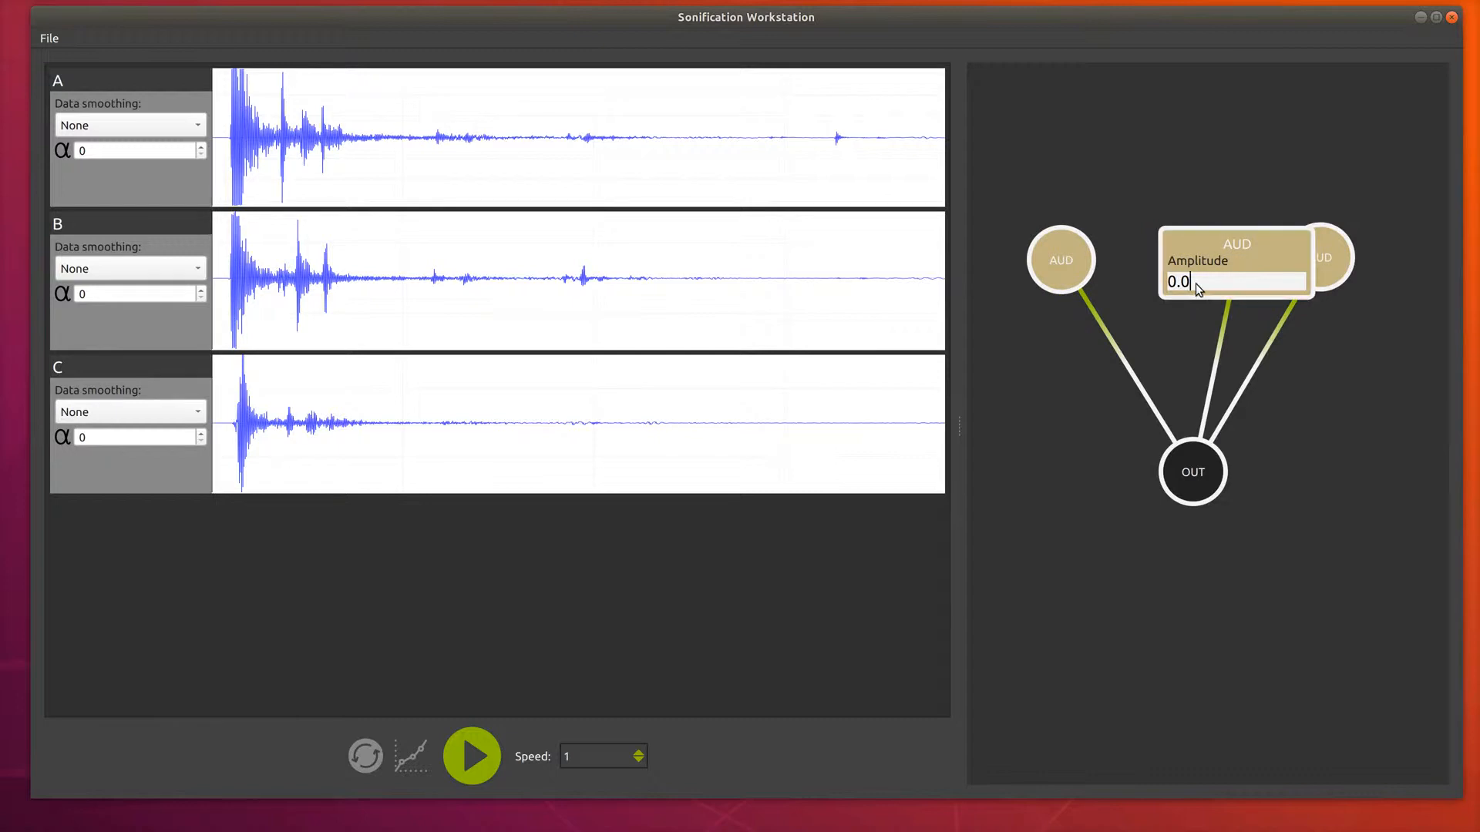
key("BackSpace")
type("B")
key("Return")
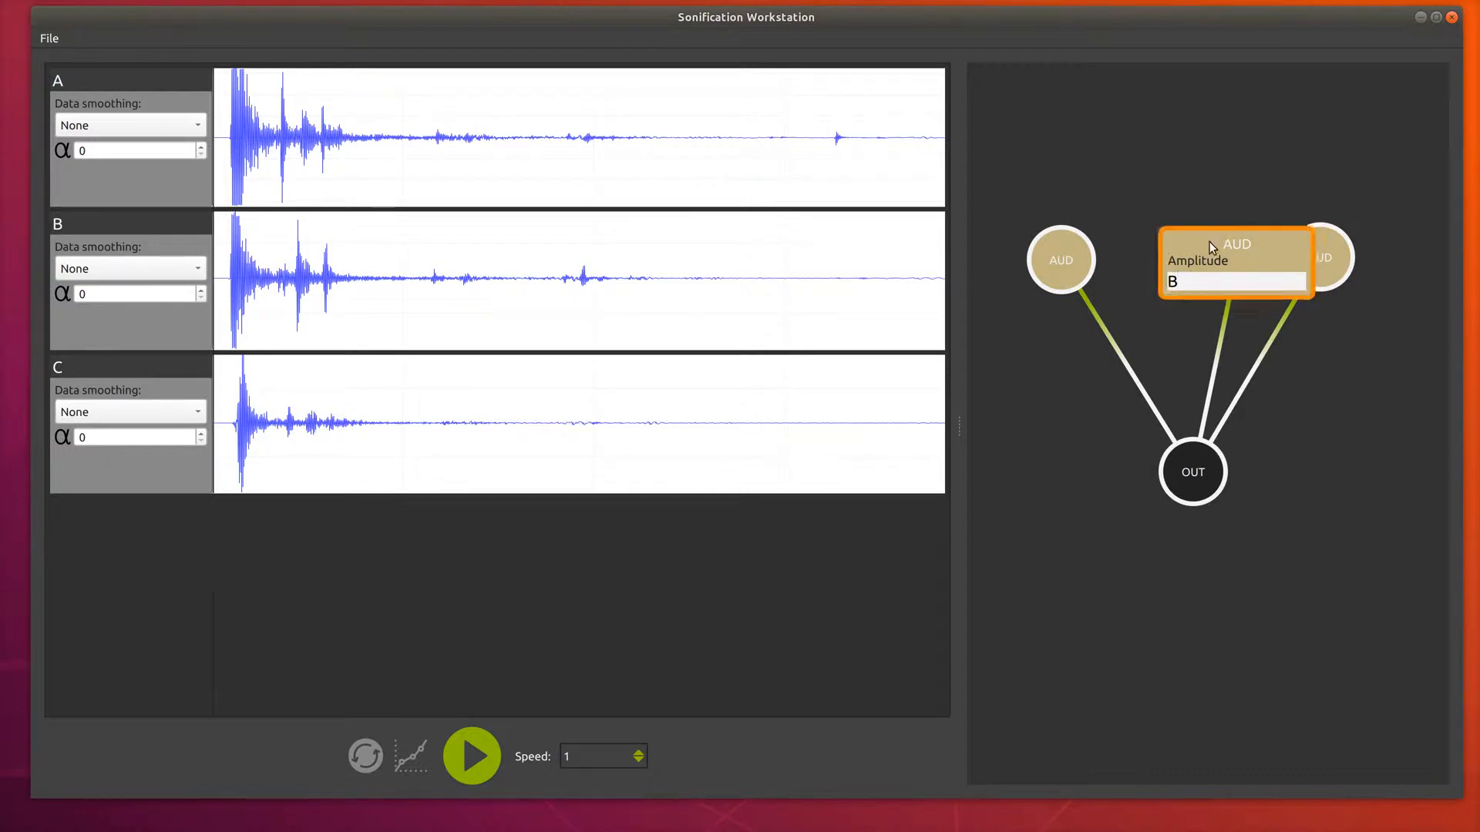
Set the third AUD node's Amplitude to data column C.
left_click(1322, 256)
left_click(1322, 280)
key("BackSpace")
key("BackSpace")
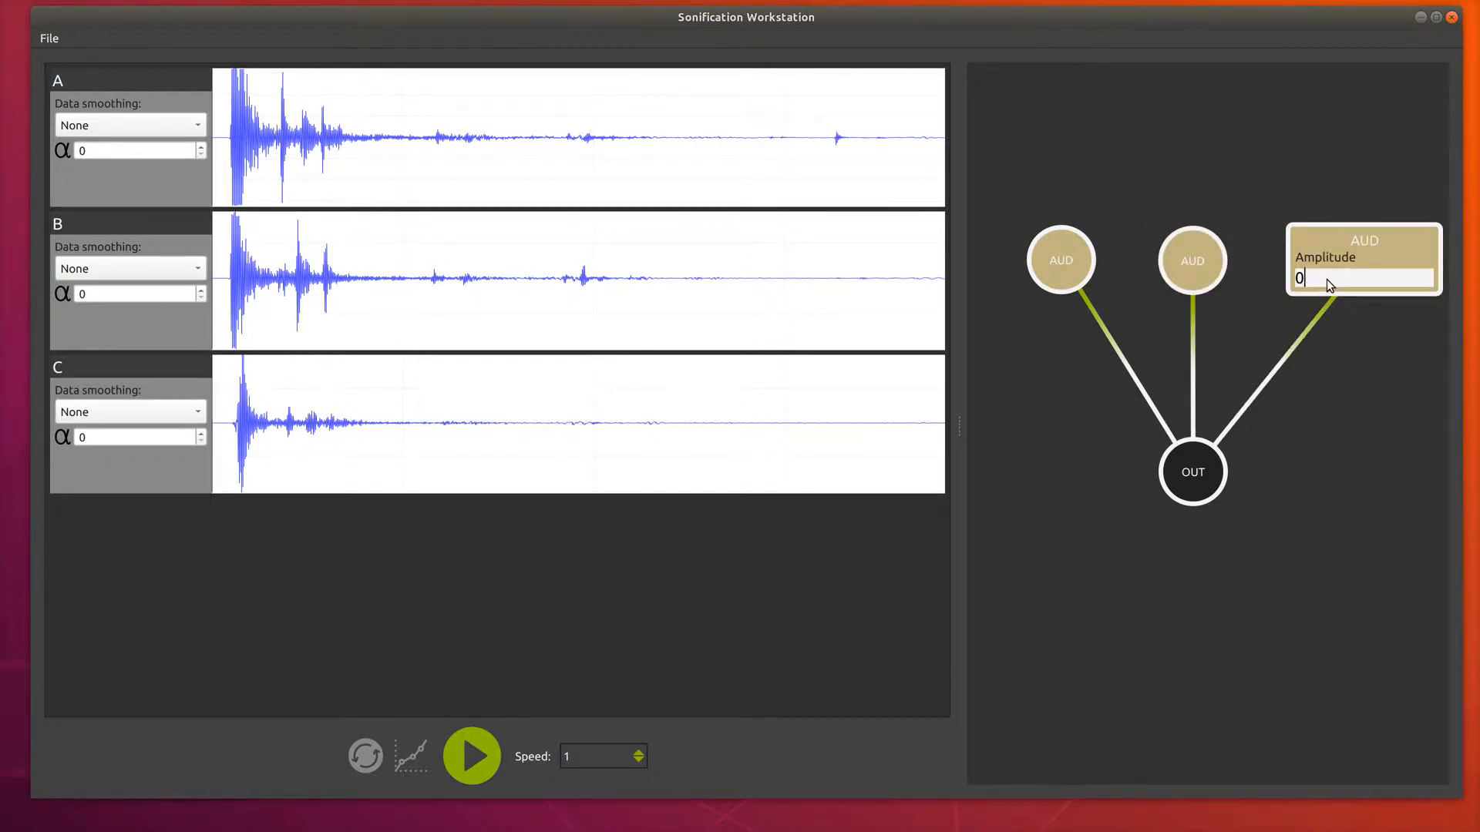
type("C")
key("Return")
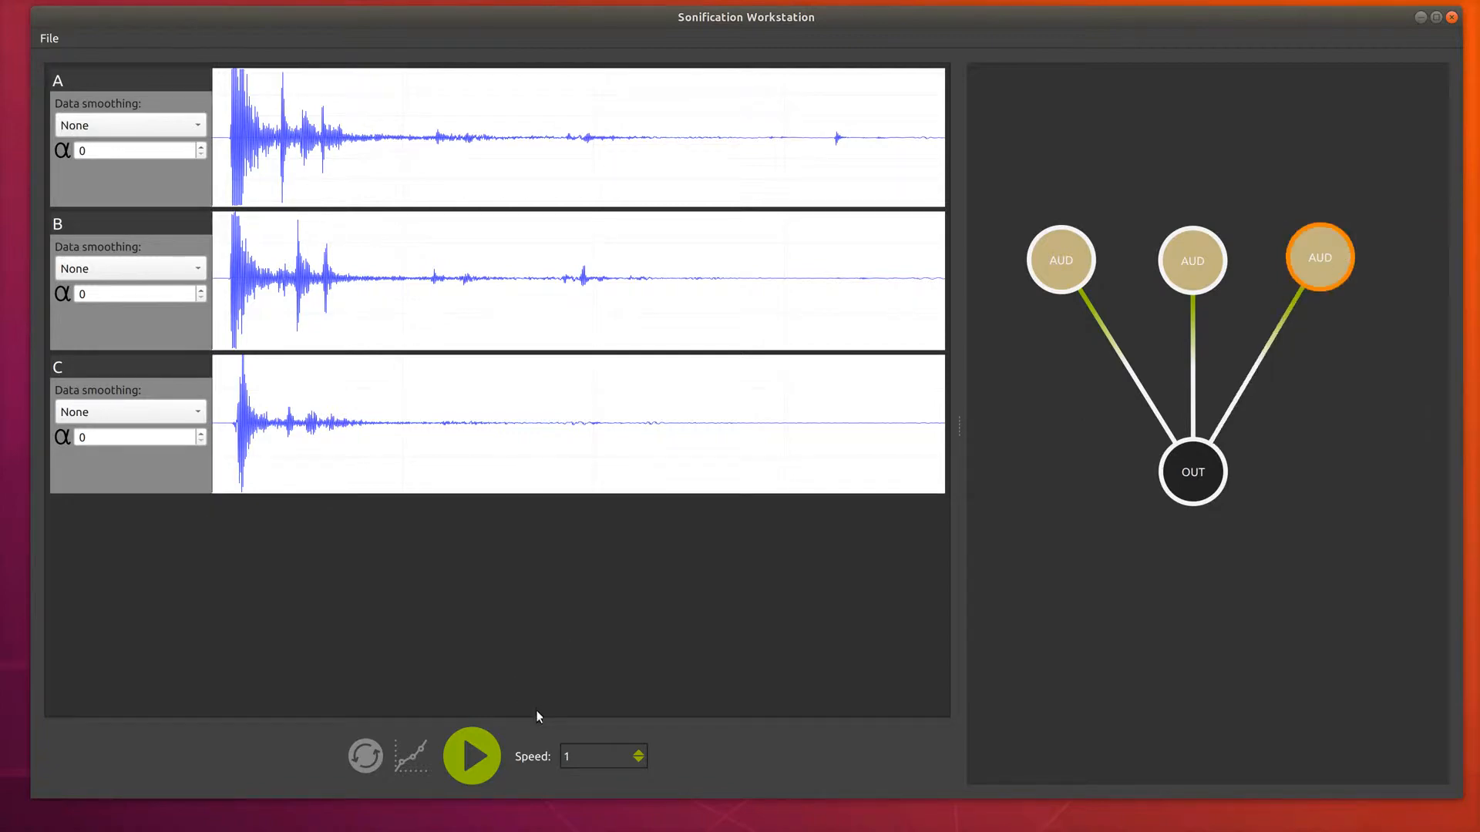
Start playback and set the playback speed to 20000.
left_click(482, 752)
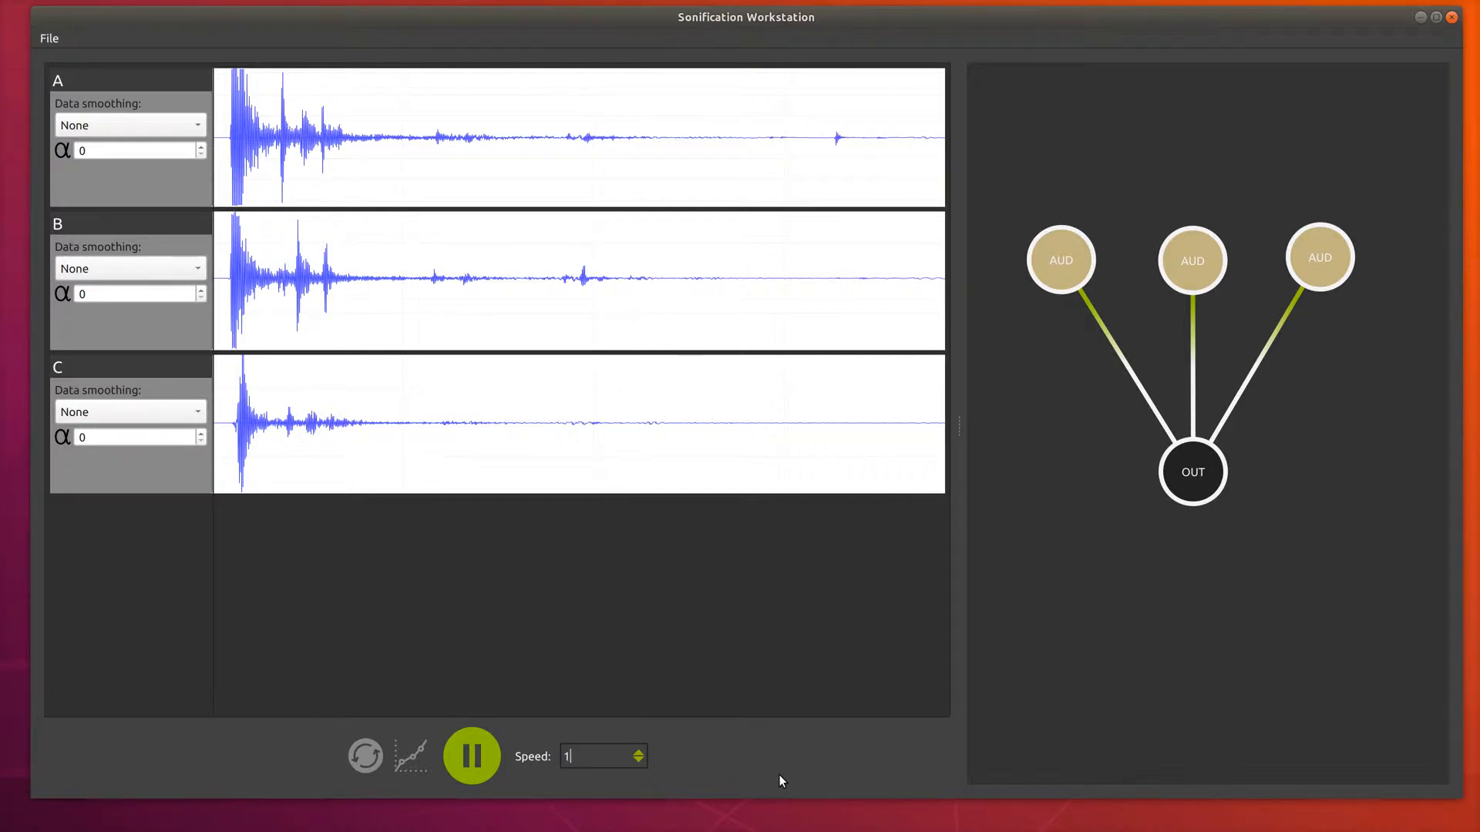
key("BackSpace")
type("20000")
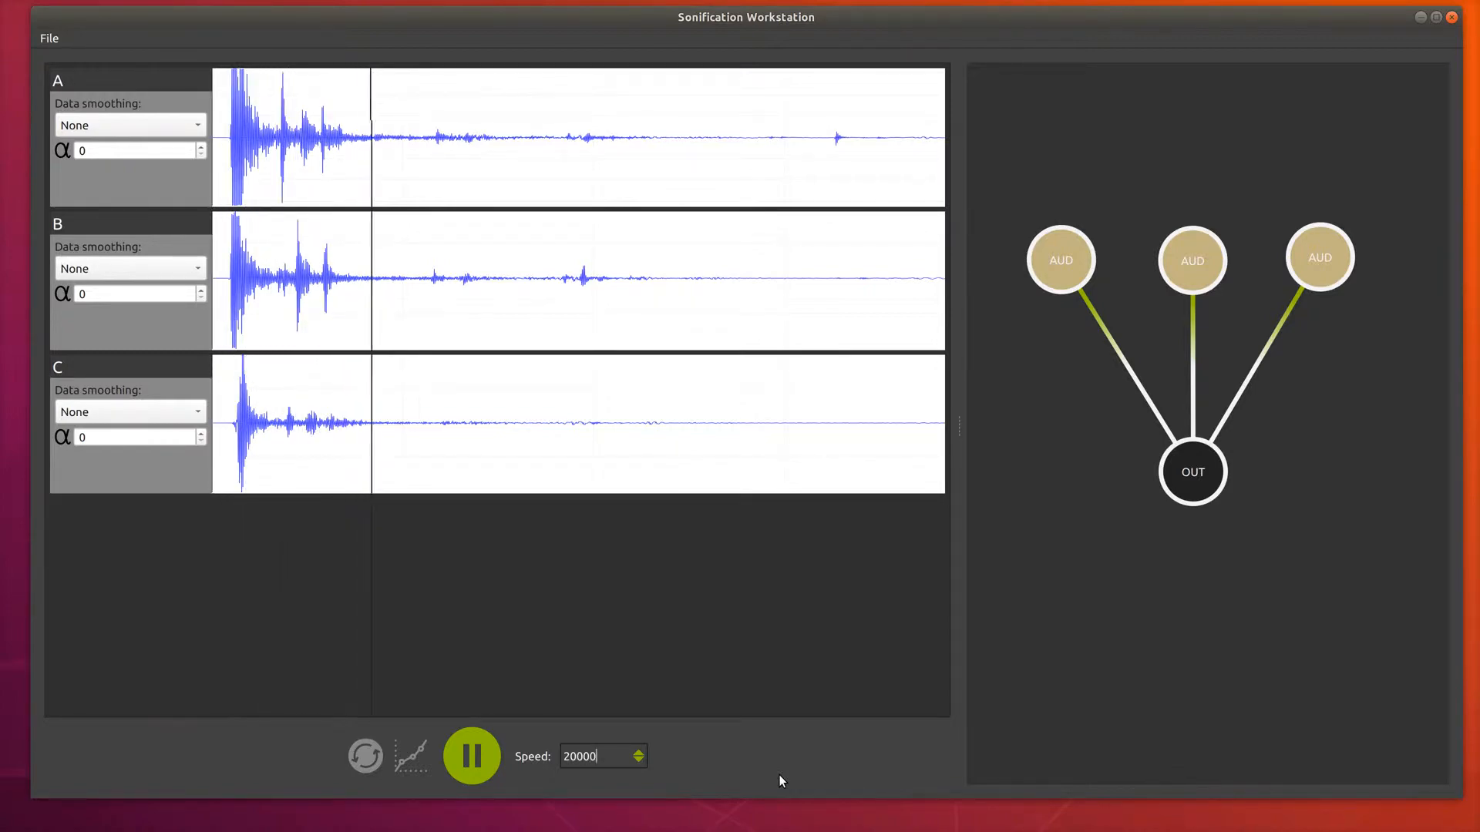
Replay the sonification from the start of the waveforms several times and pause playback.
left_click(228, 261)
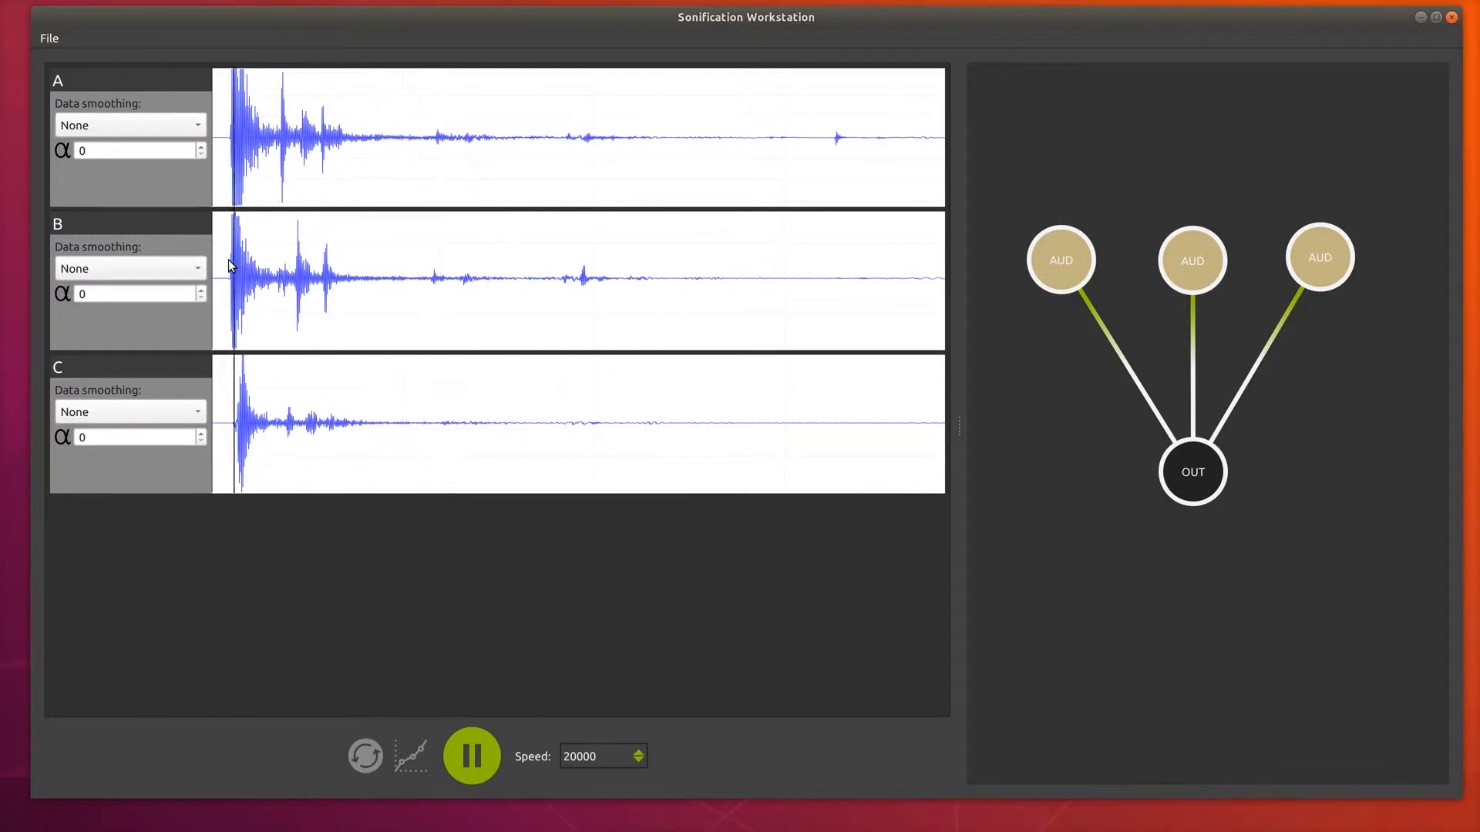
left_click(222, 265)
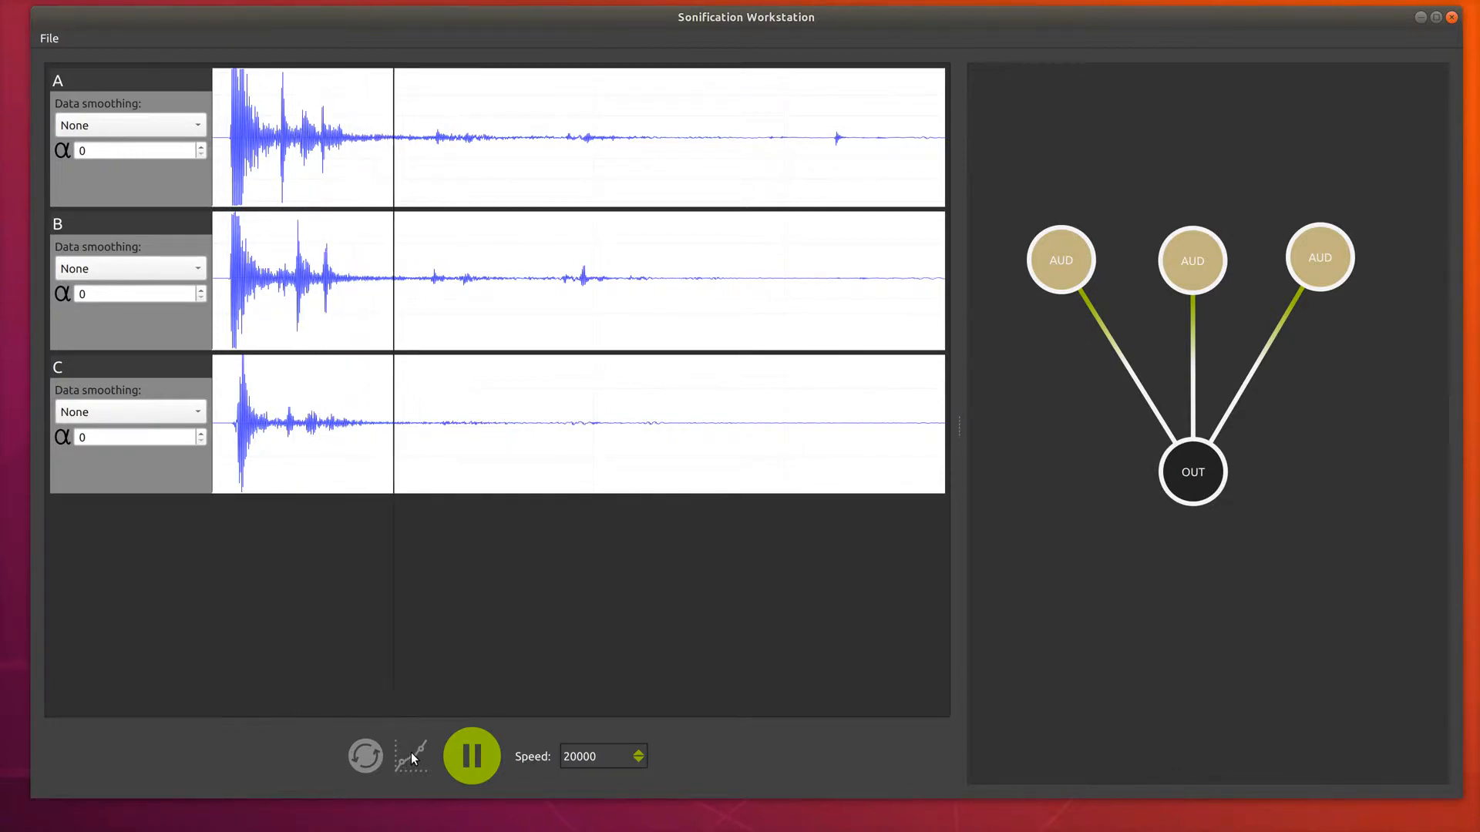
left_click(225, 184)
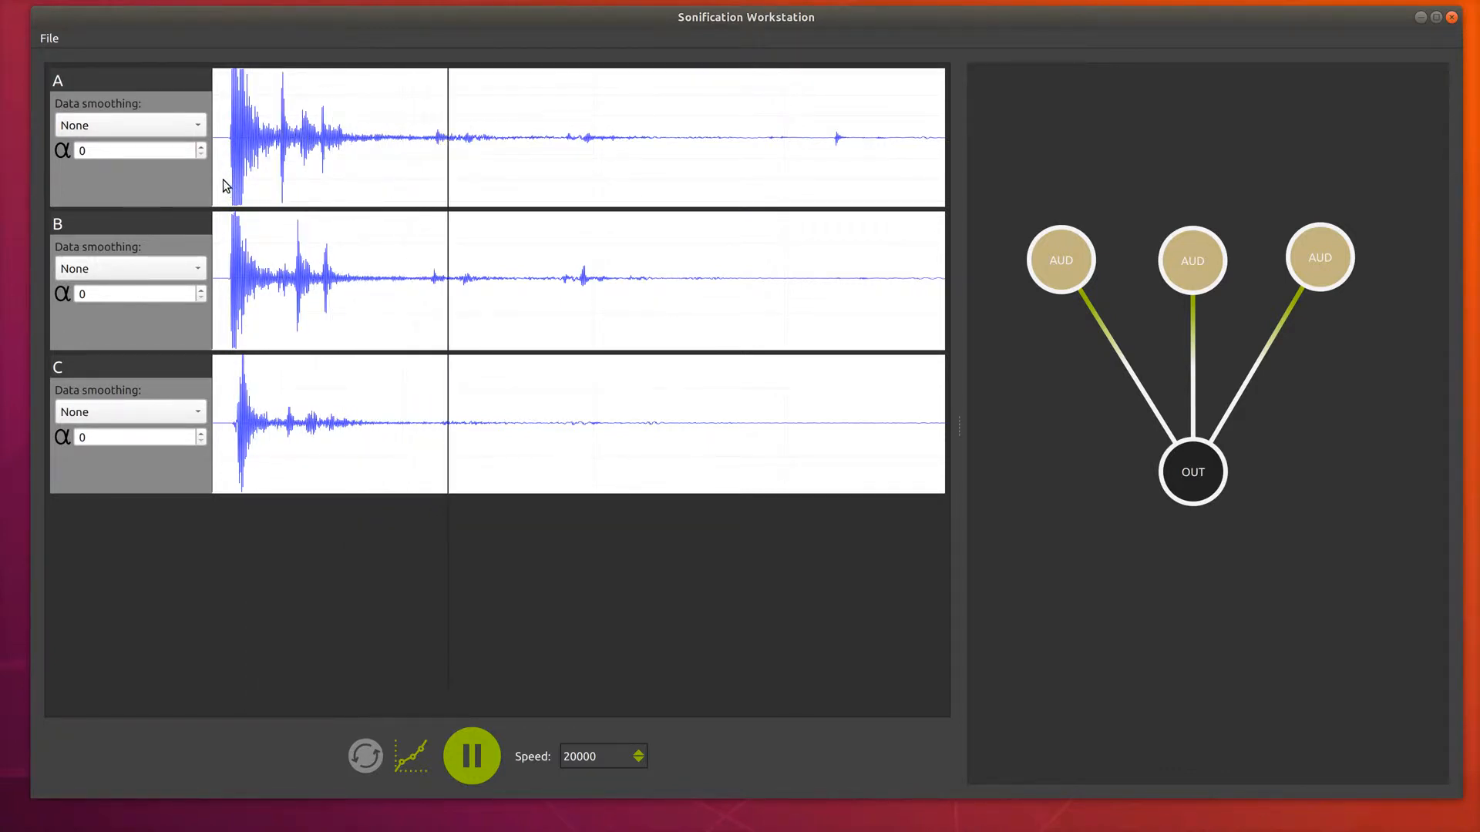
left_click(224, 185)
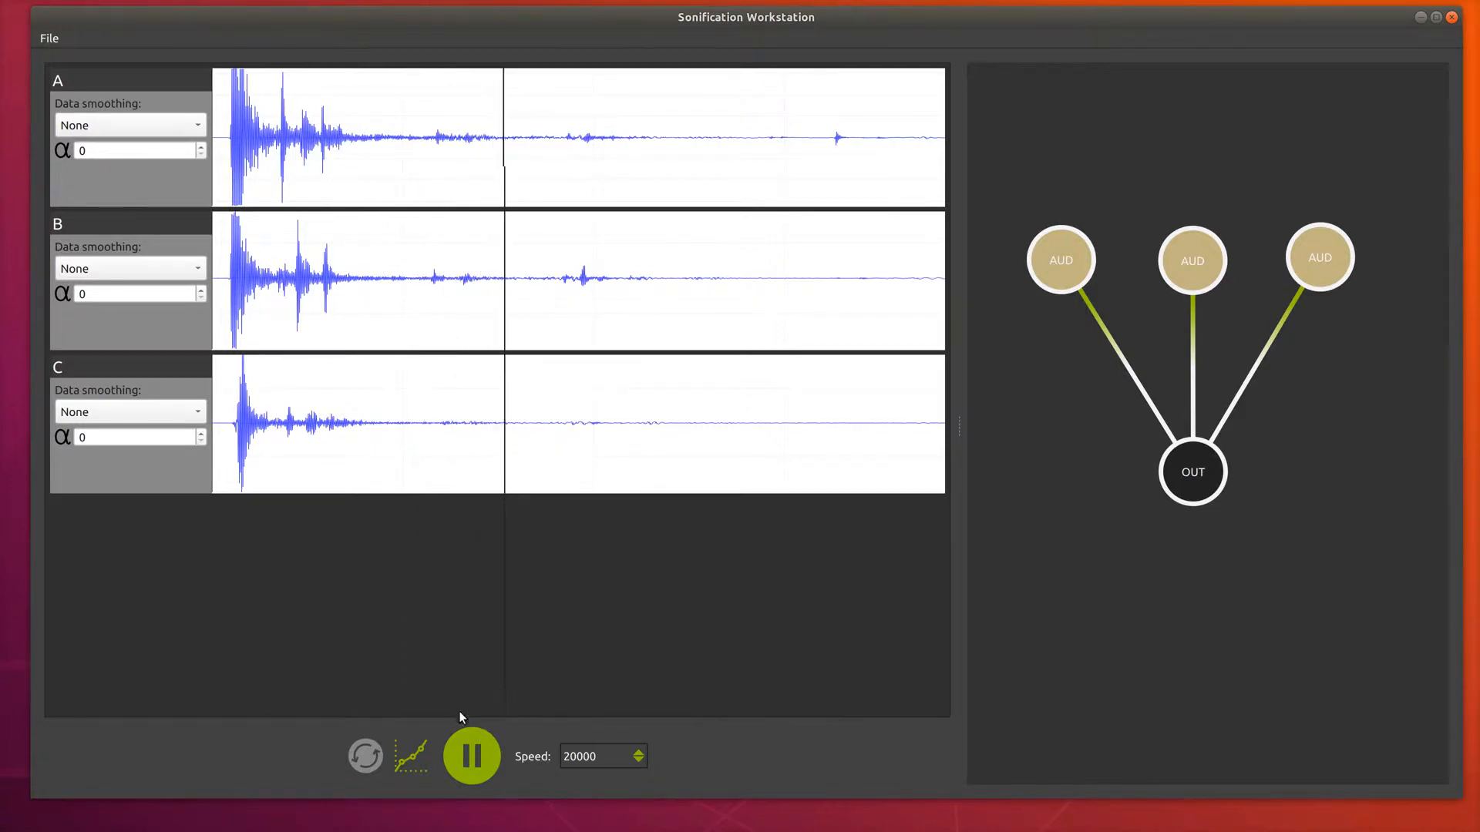
left_click(473, 759)
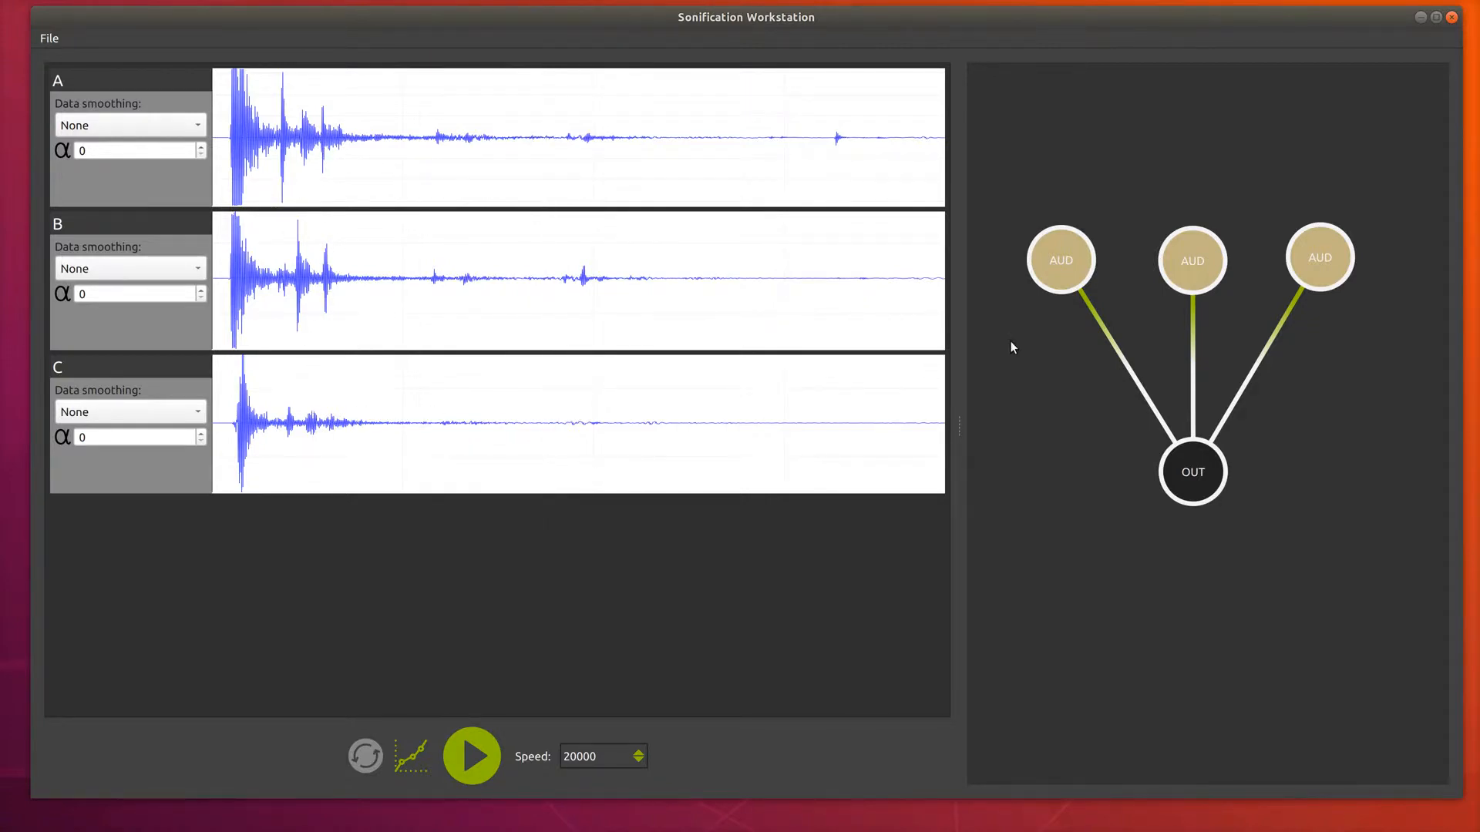
Delete the three connections between the AUD nodes and the OUT node.
left_click(1119, 358)
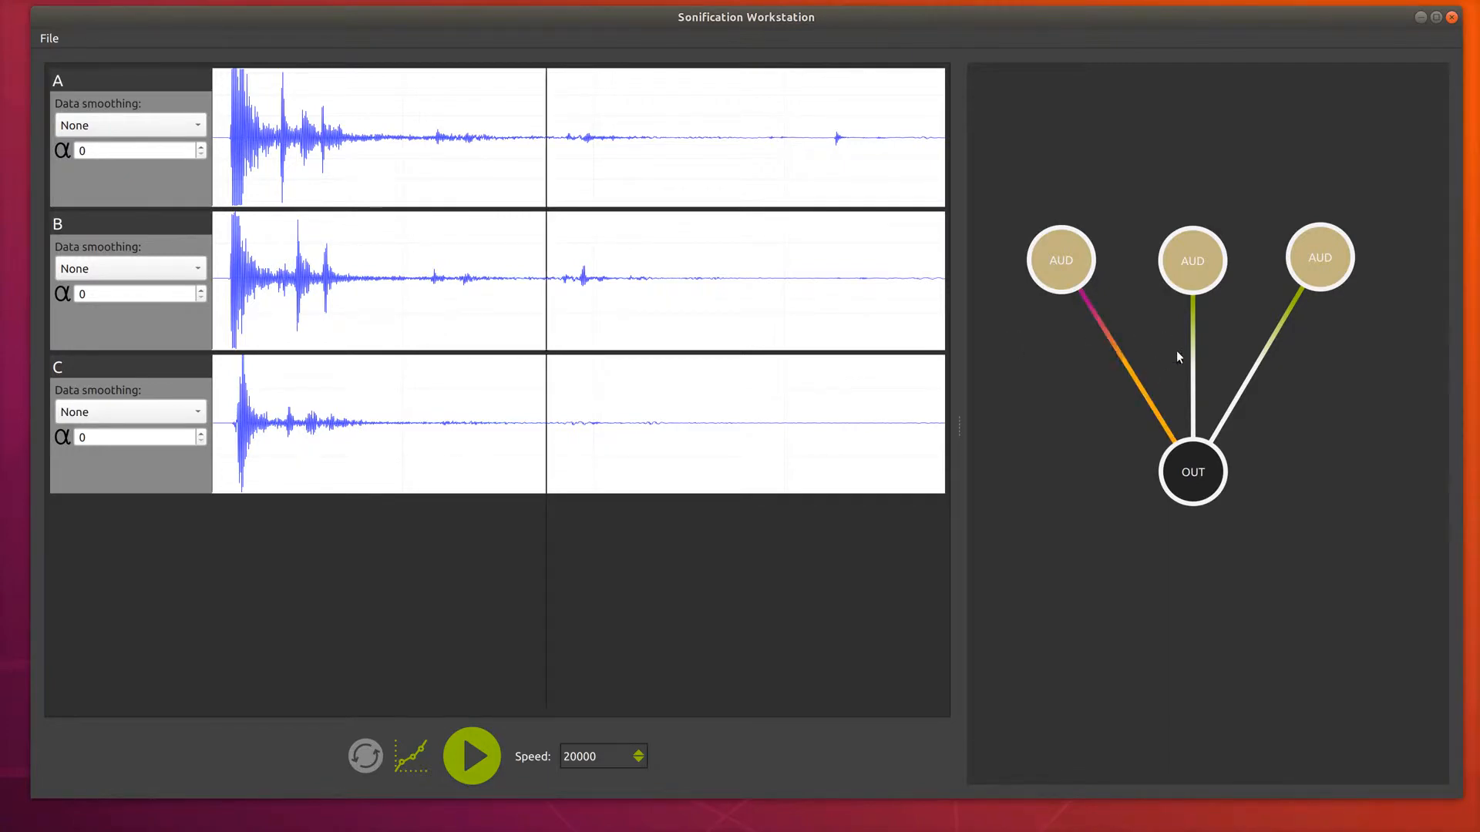
left_click(1195, 344)
left_click(1255, 363)
left_click(1255, 363)
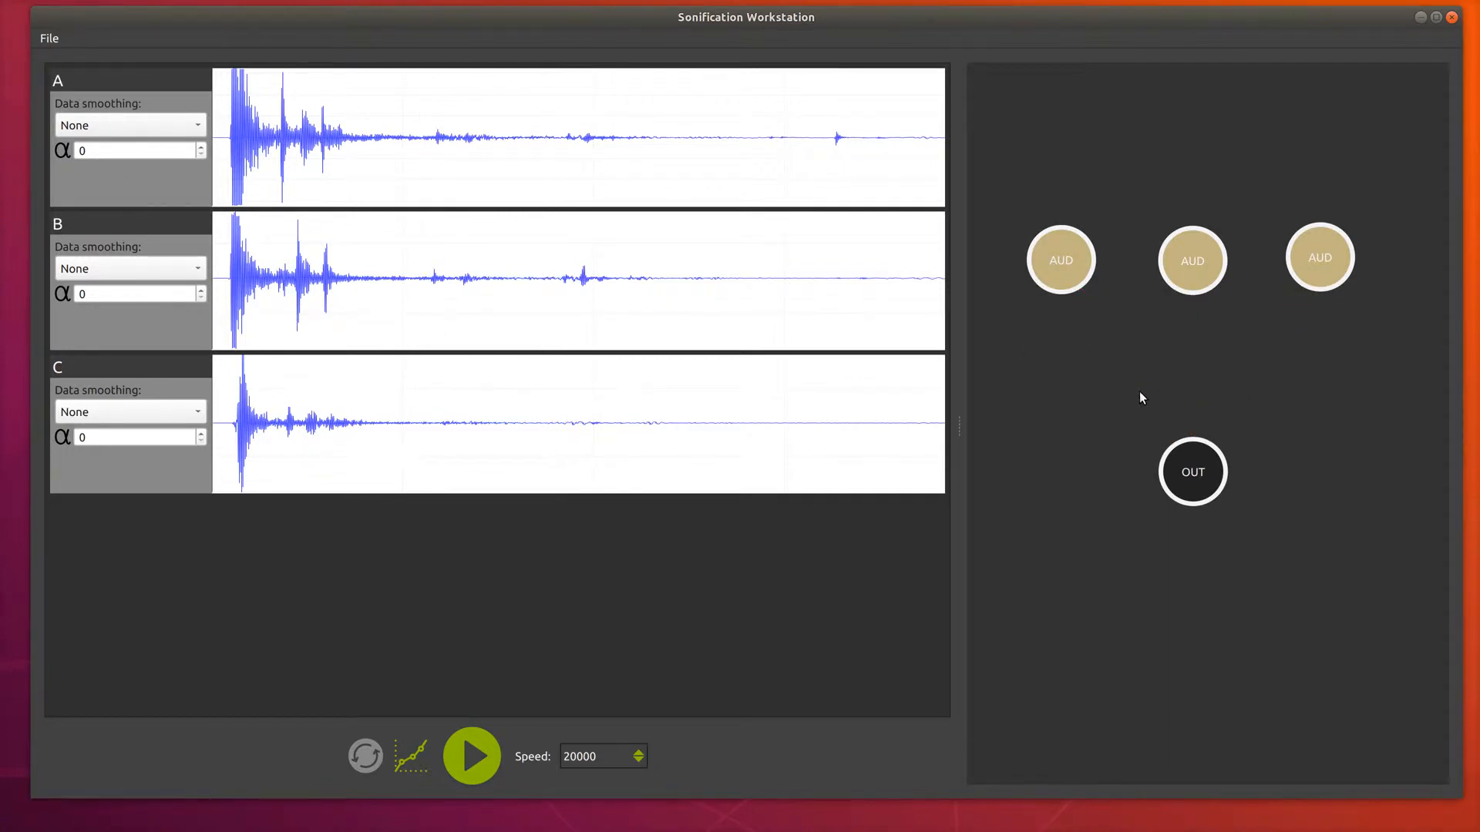
Add three PAN nodes between the AUD nodes and the OUT node.
right_click(995, 388)
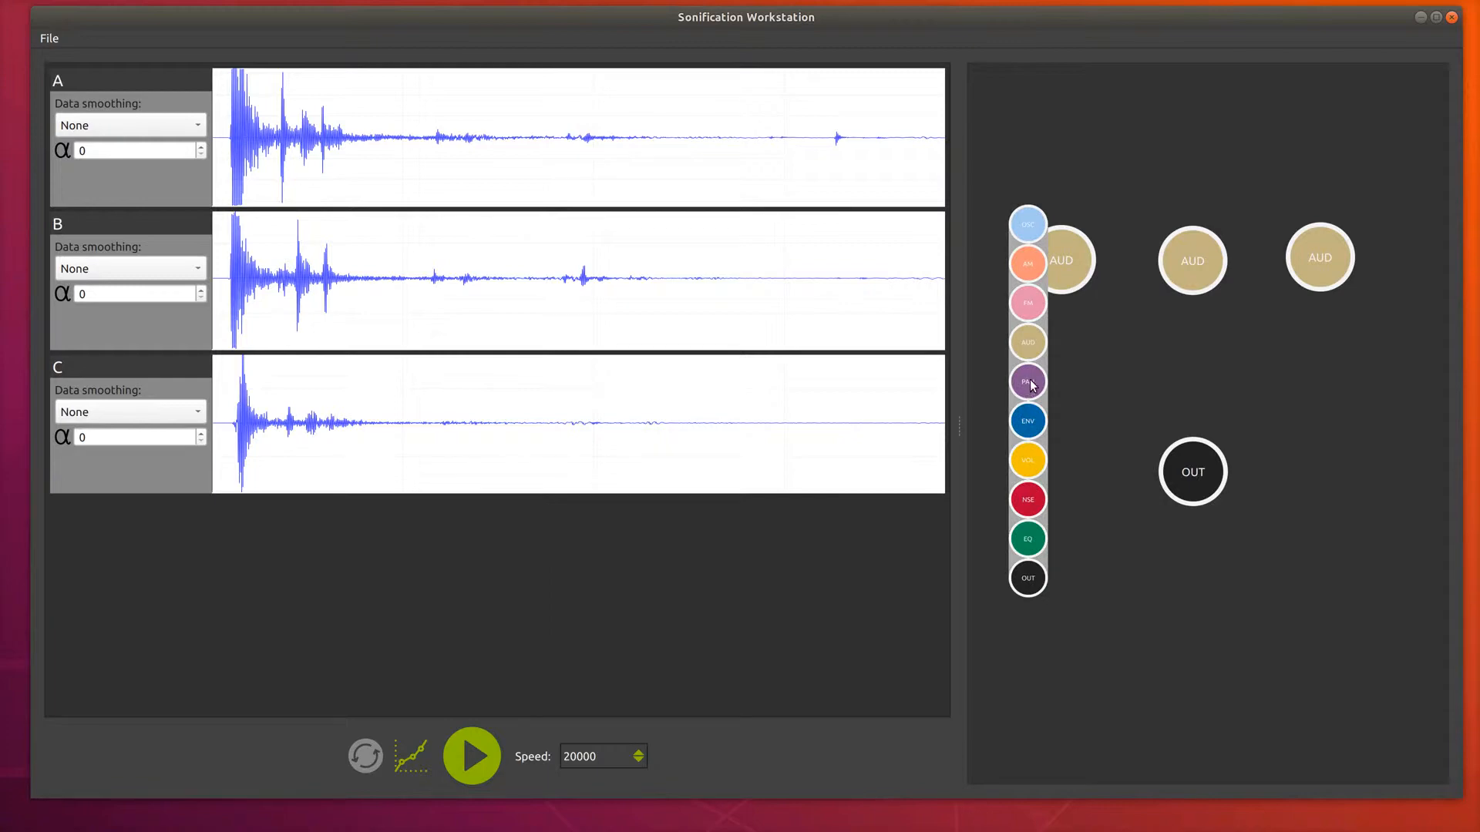
left_click_drag(1030, 381, 1301, 360)
left_click(1285, 469)
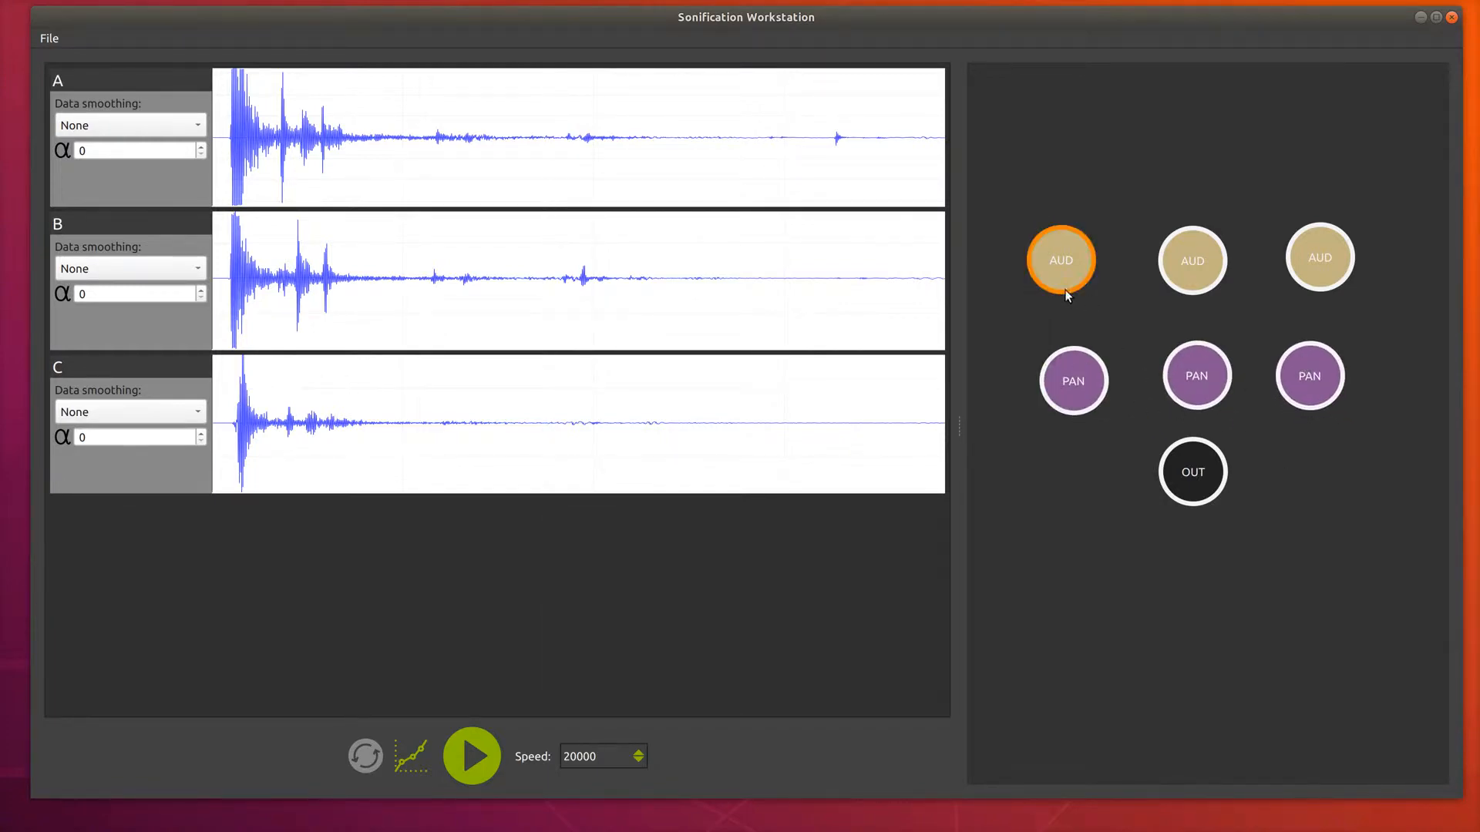
Wire each AUD node into its own PAN node and all PAN nodes into OUT, moving OUT lower.
mouse_move(1066, 292)
left_mouse_down()
mouse_move(1081, 381)
mouse_move(1195, 471)
left_mouse_up()
left_click_drag(1206, 291, 1195, 461)
left_click_drag(1312, 281, 1310, 379)
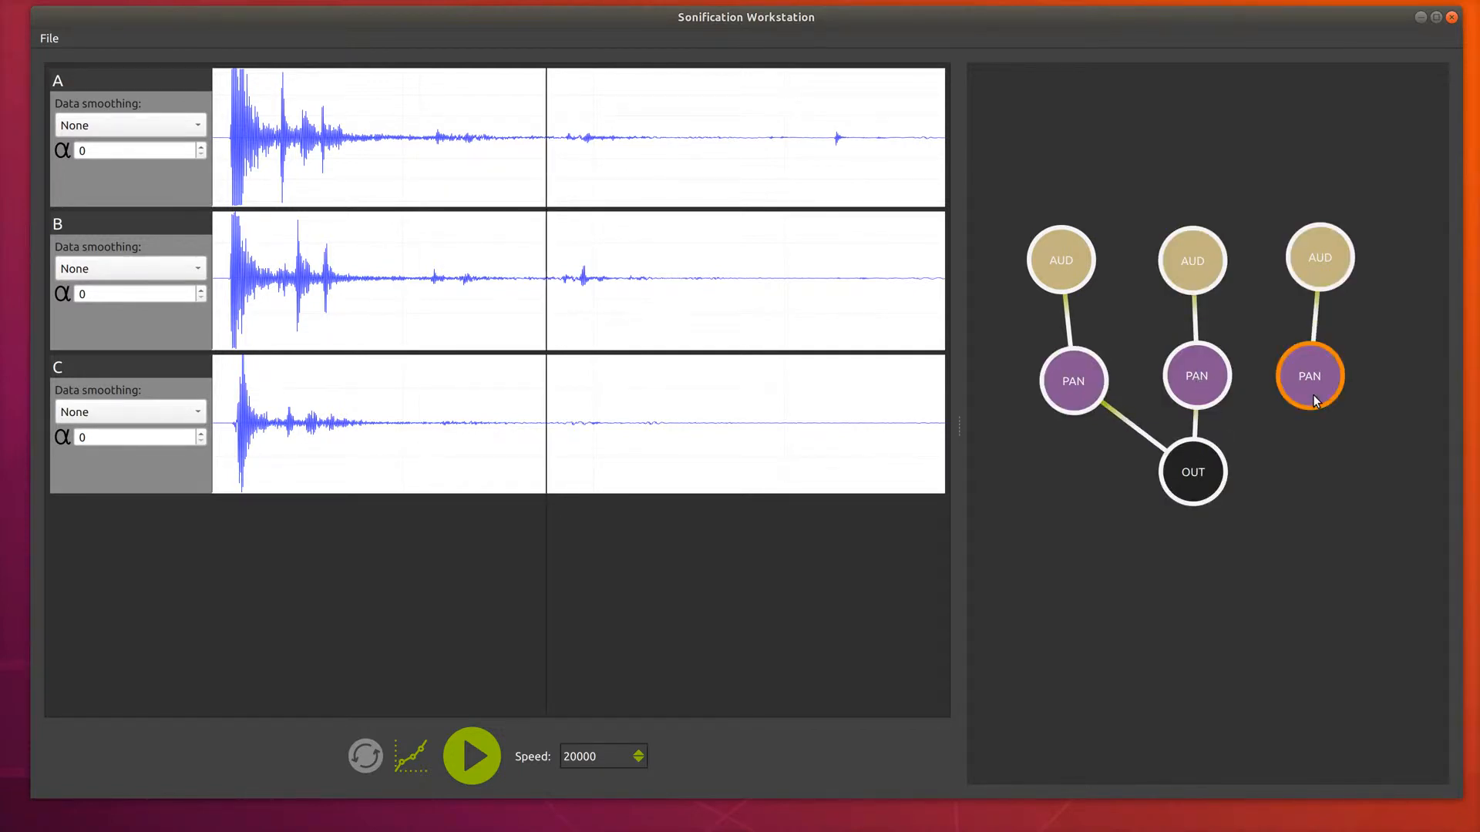
left_click_drag(1191, 462, 1209, 552)
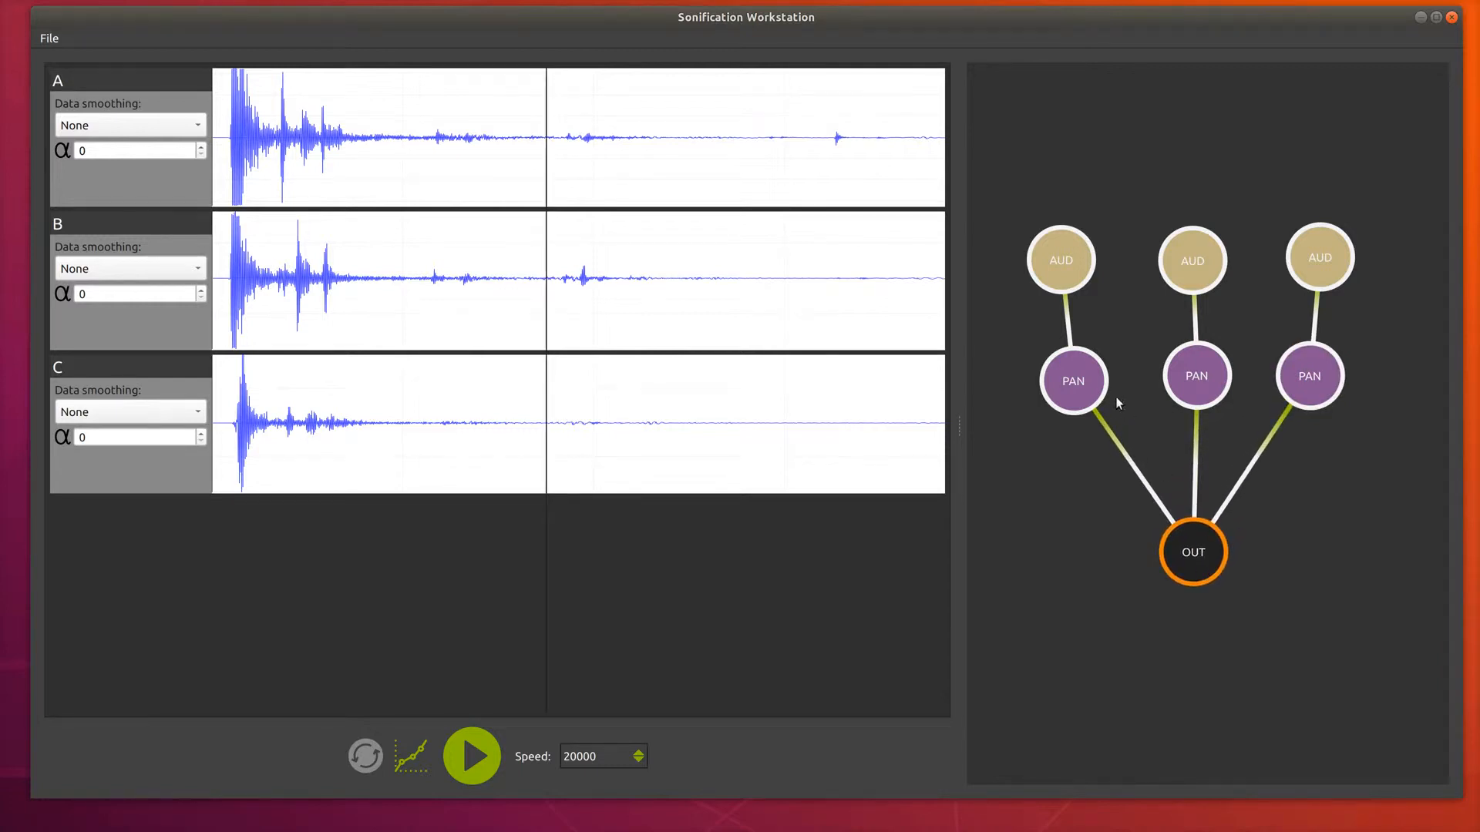
Set the left PAN node's Pan value to -1.
left_click(1082, 386)
left_click(1099, 400)
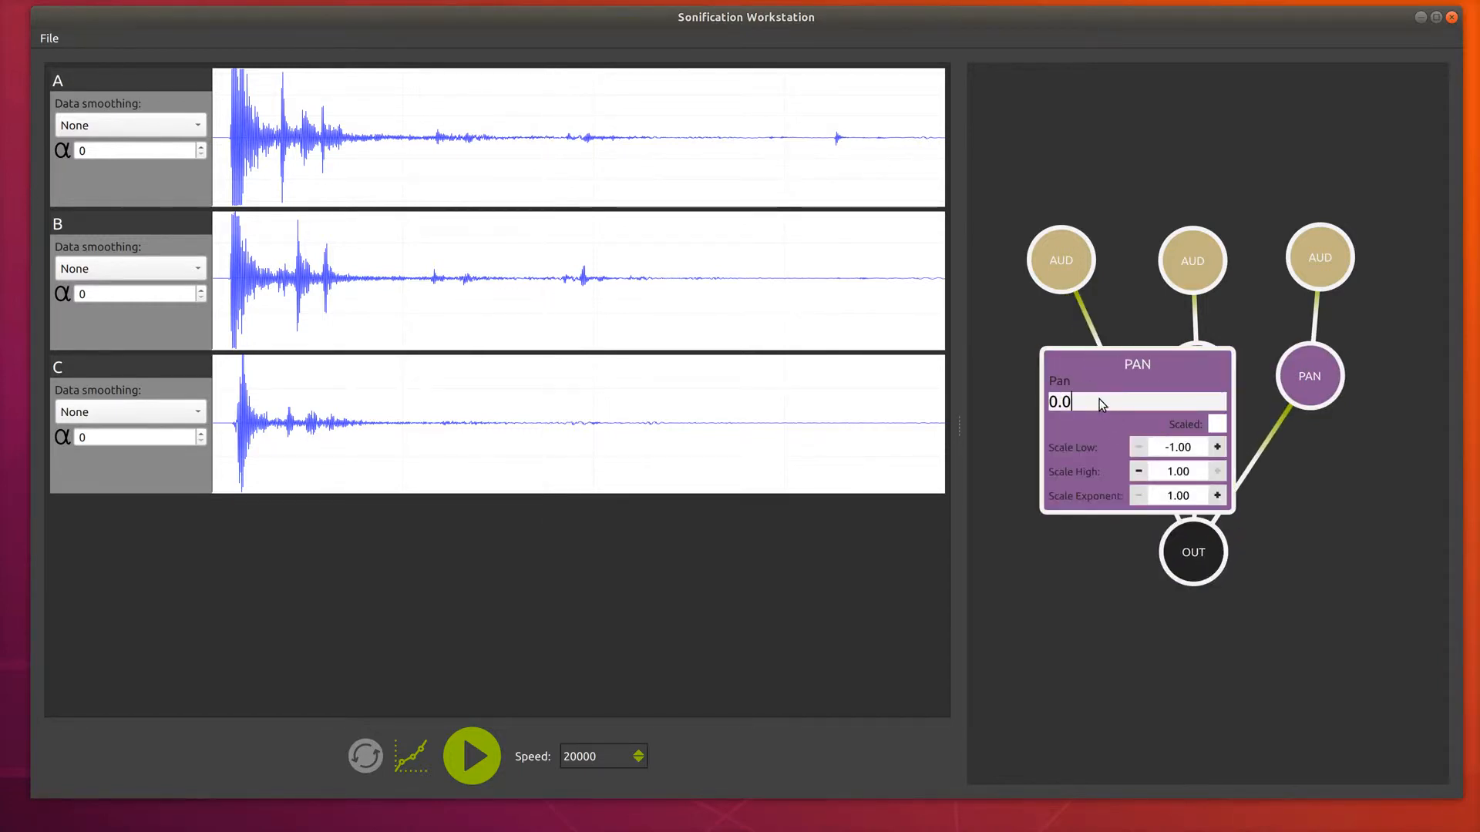
type("-1")
double_click(1120, 380)
Open the middle PAN node's settings and close them again.
double_click(1204, 394)
left_click(1224, 394)
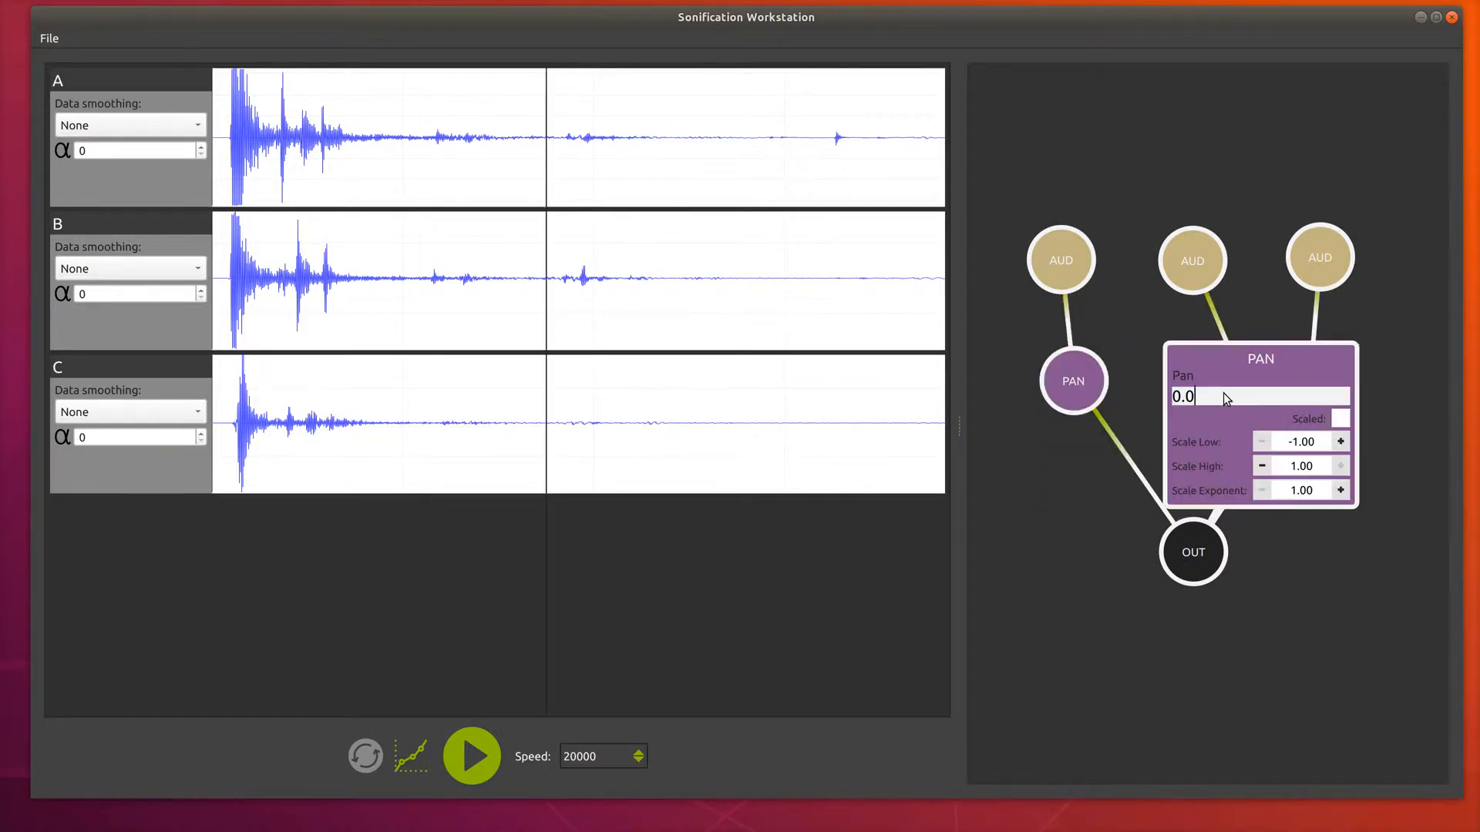
double_click(1221, 359)
Set the right PAN node's Pan value to 1.
double_click(1313, 389)
left_click(1316, 396)
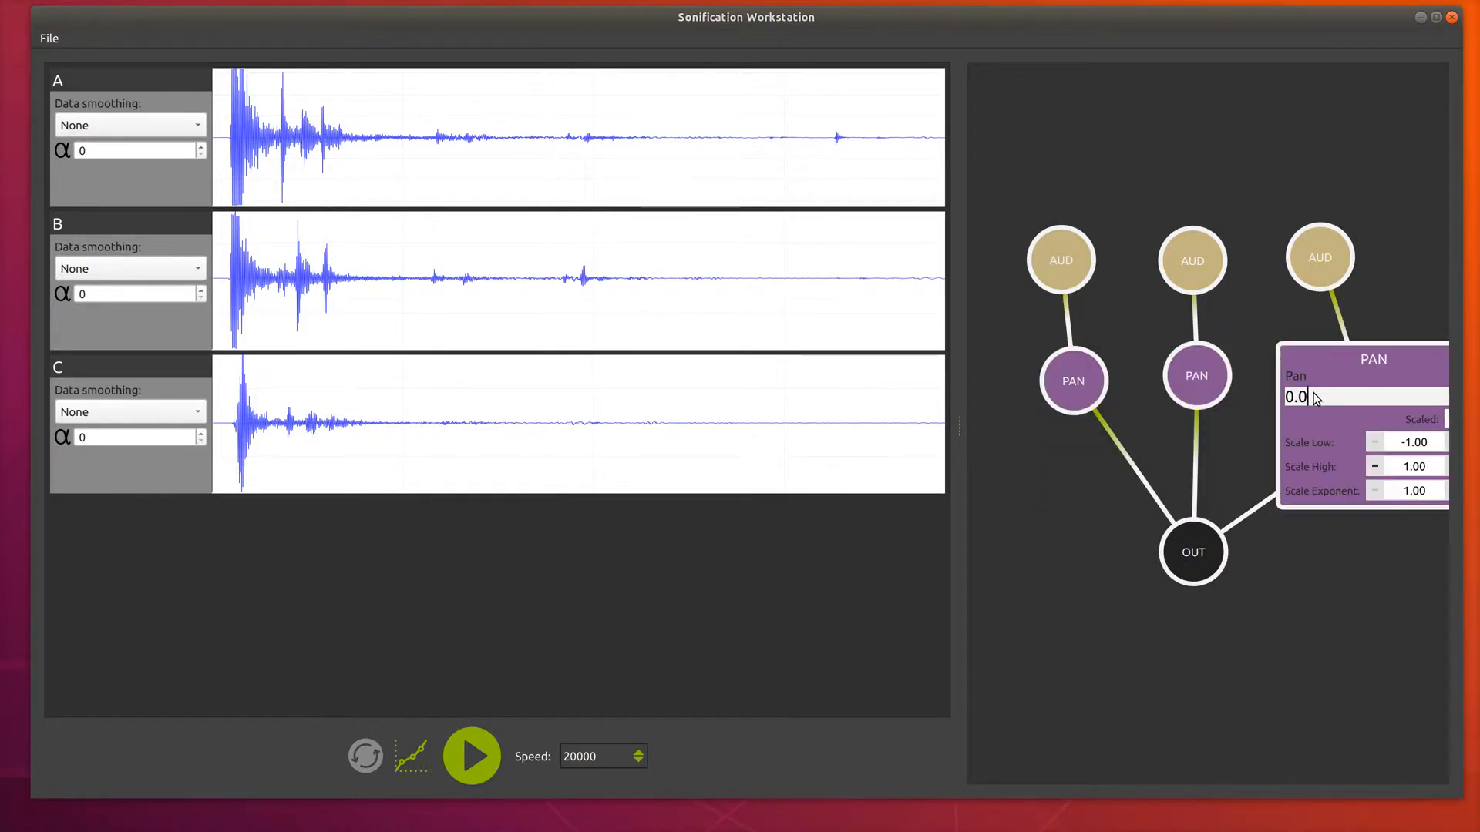
key("BackSpace")
key("BackSpace")
key("BackSpace")
type("1")
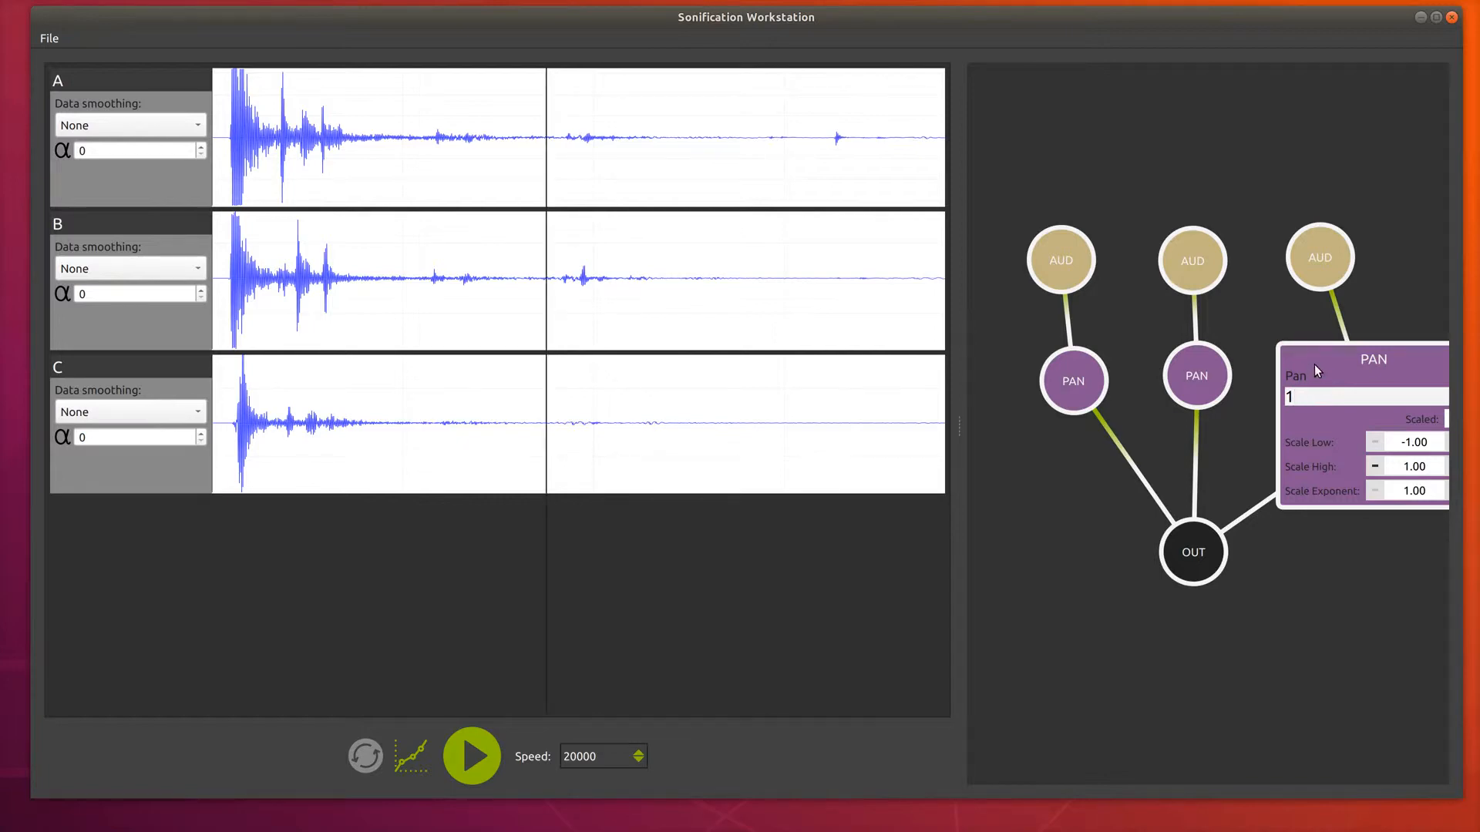
double_click(1315, 362)
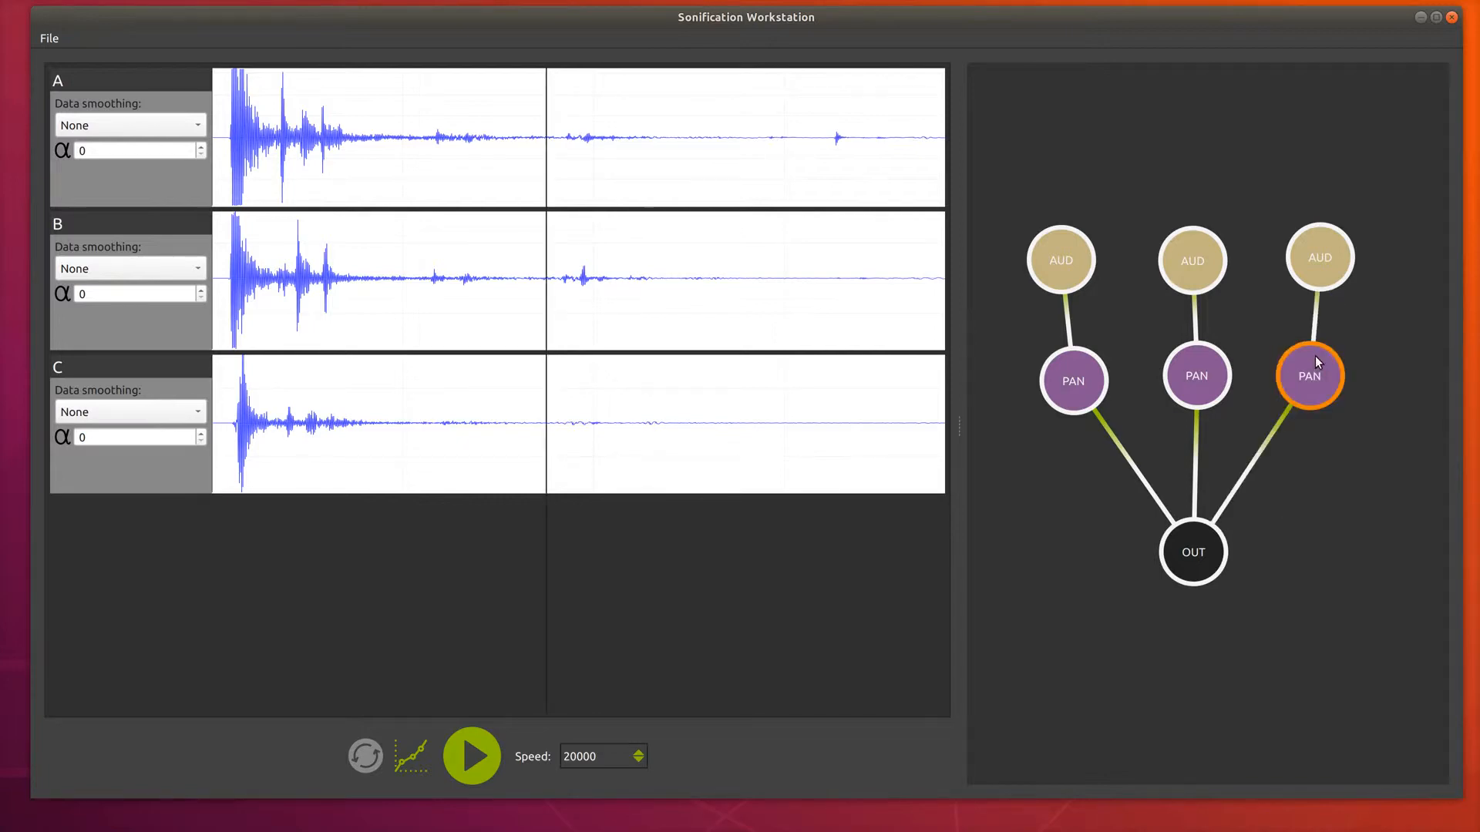
Play the panned sonification from the start of the waveforms.
left_click(229, 236)
left_click(471, 743)
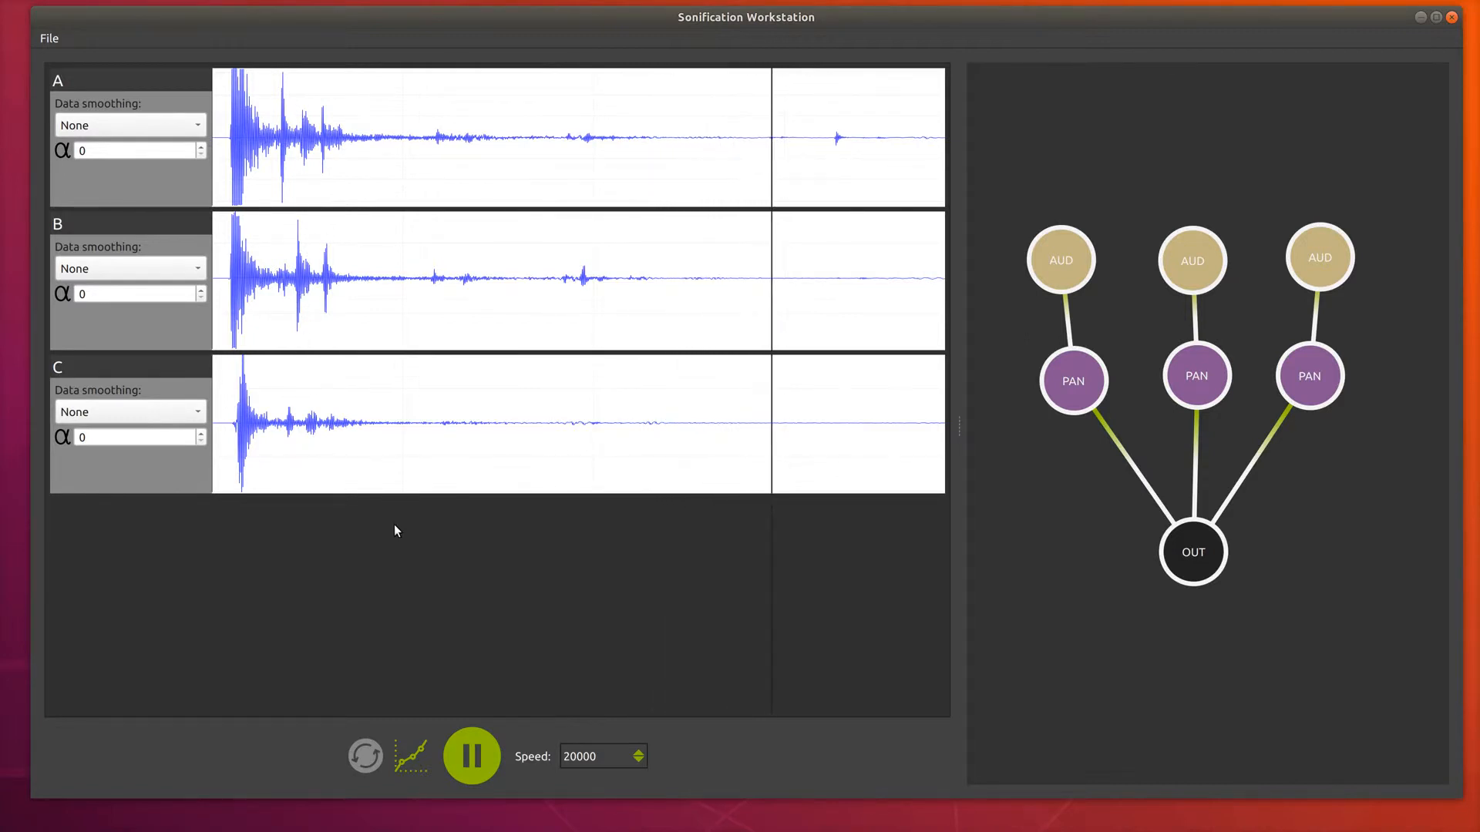
left_click(228, 233)
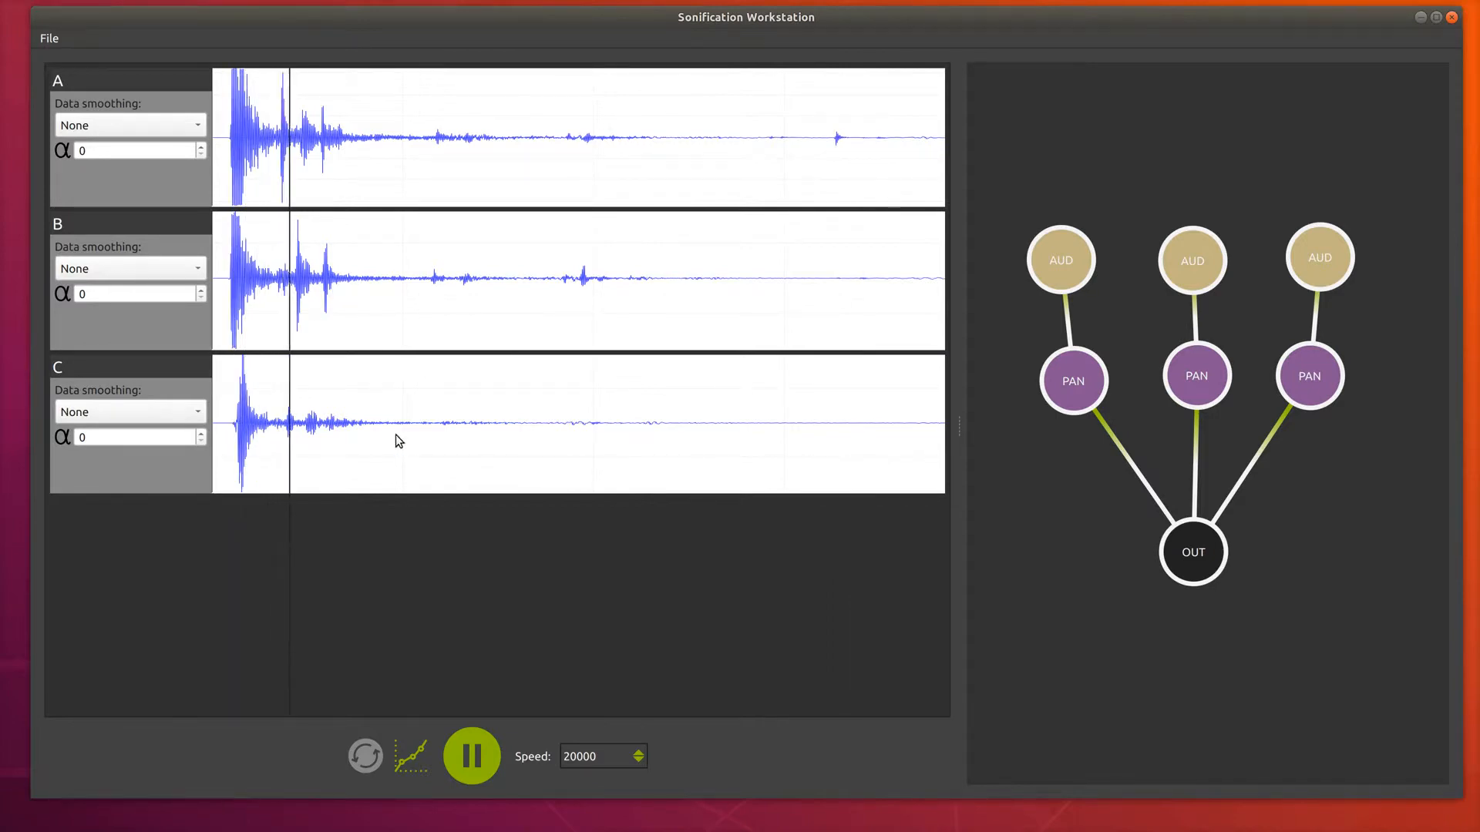
Stop playback and open another project file containing oscillator and volume nodes.
left_click(471, 758)
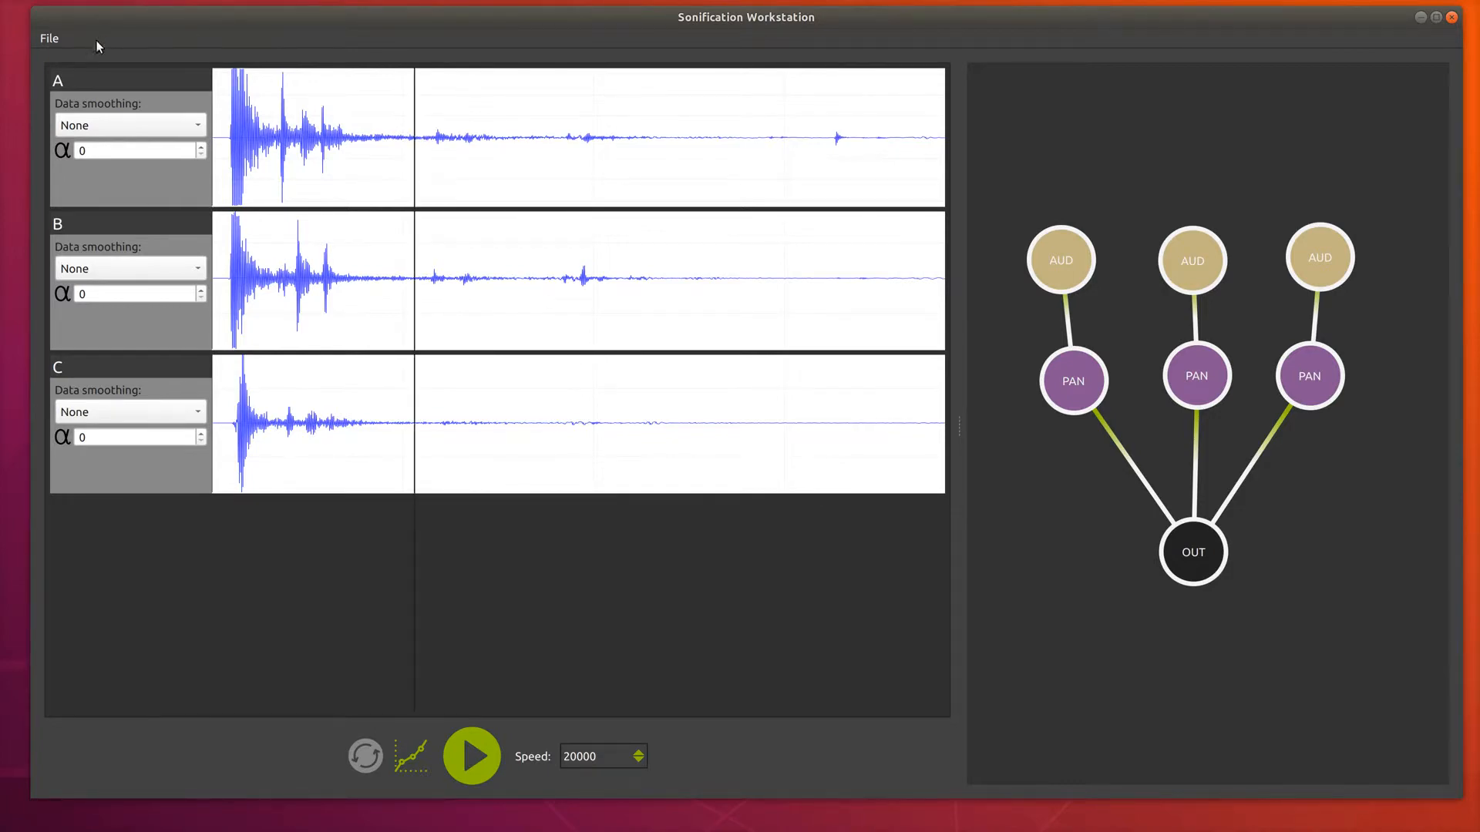
left_click(49, 39)
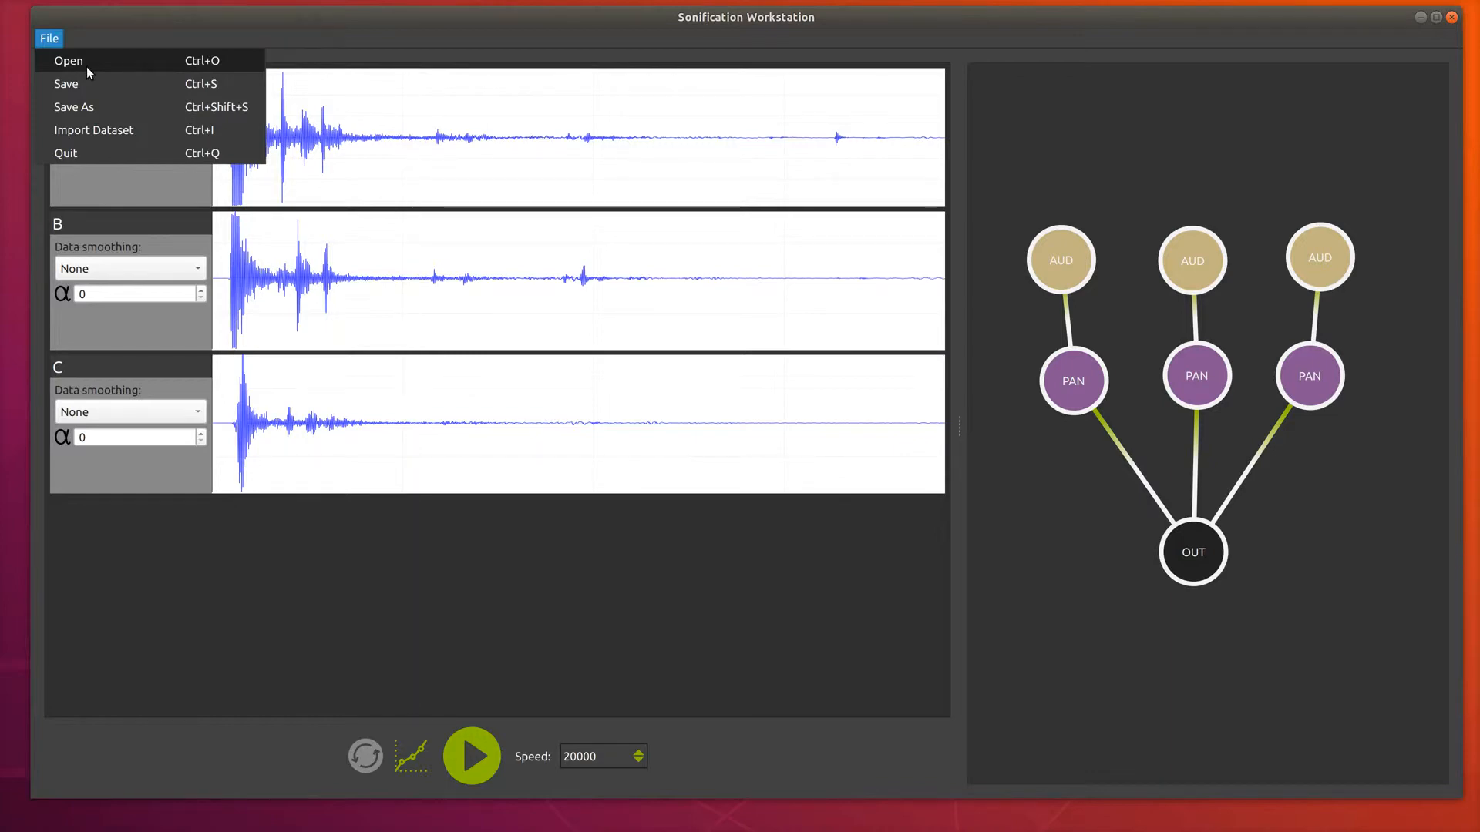
left_click(87, 66)
double_click(630, 223)
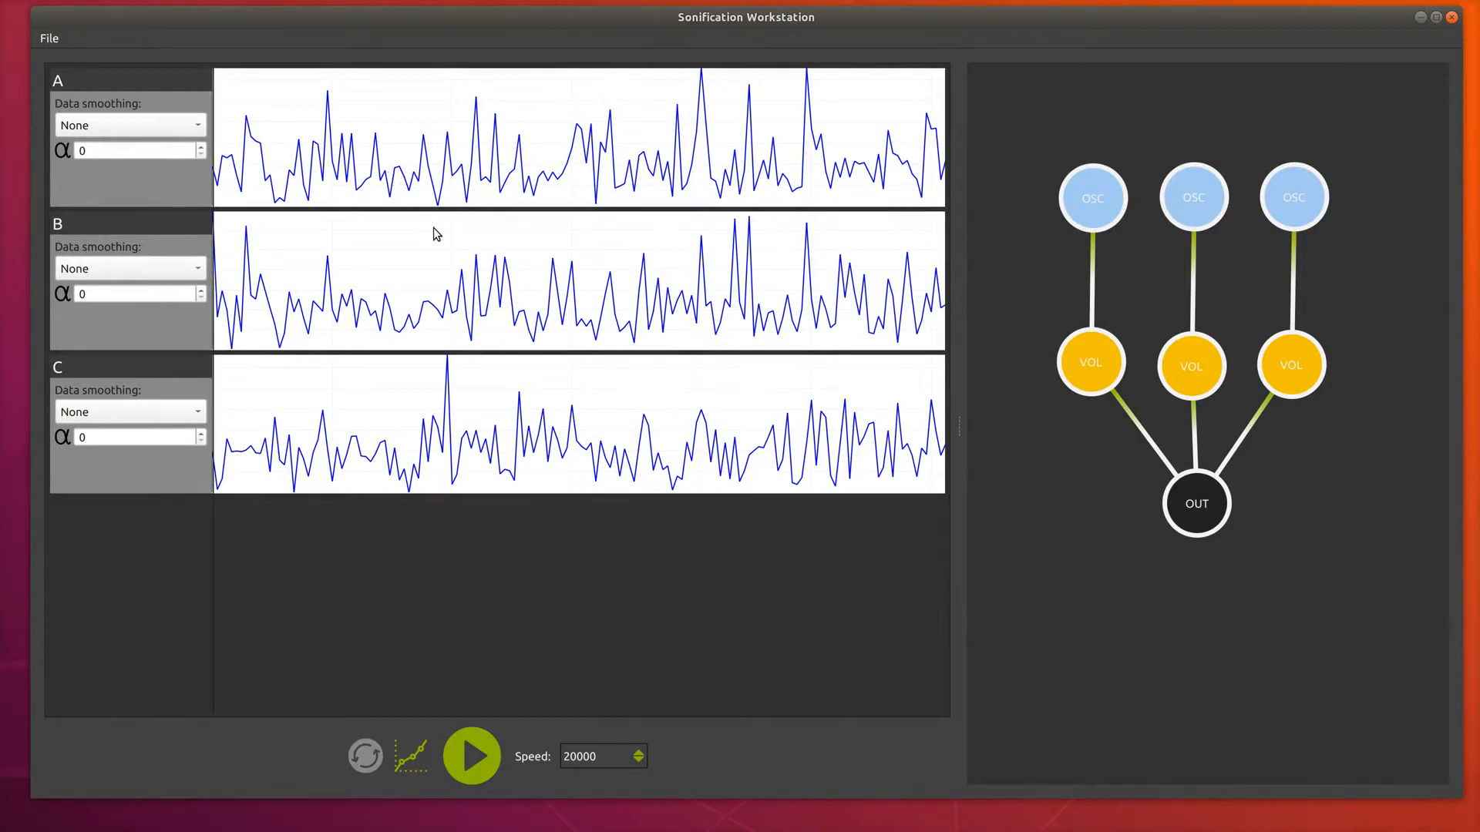
Set the left OSC node's frequency to 240.
left_click(1094, 193)
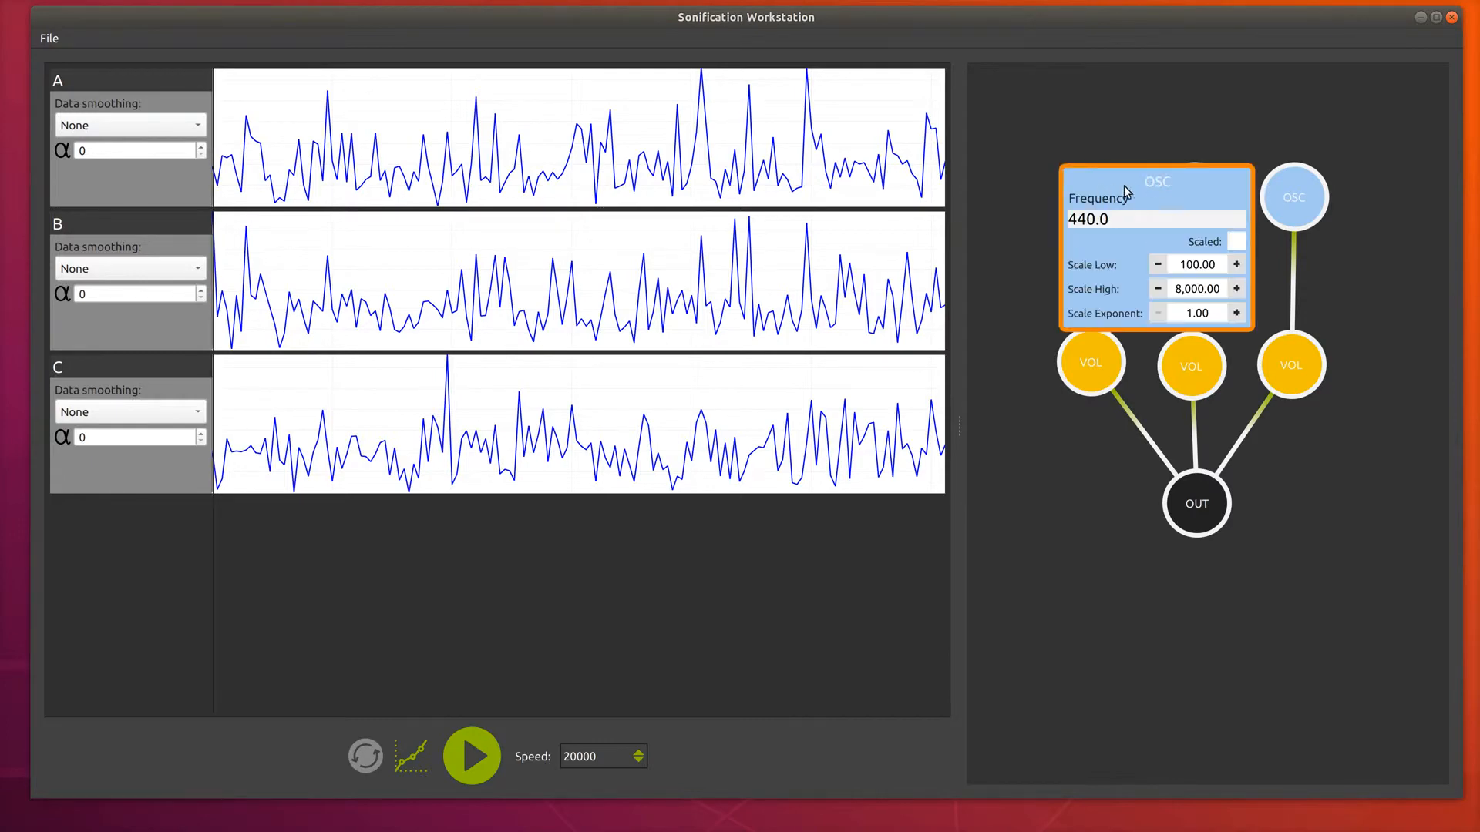
left_click(1195, 185)
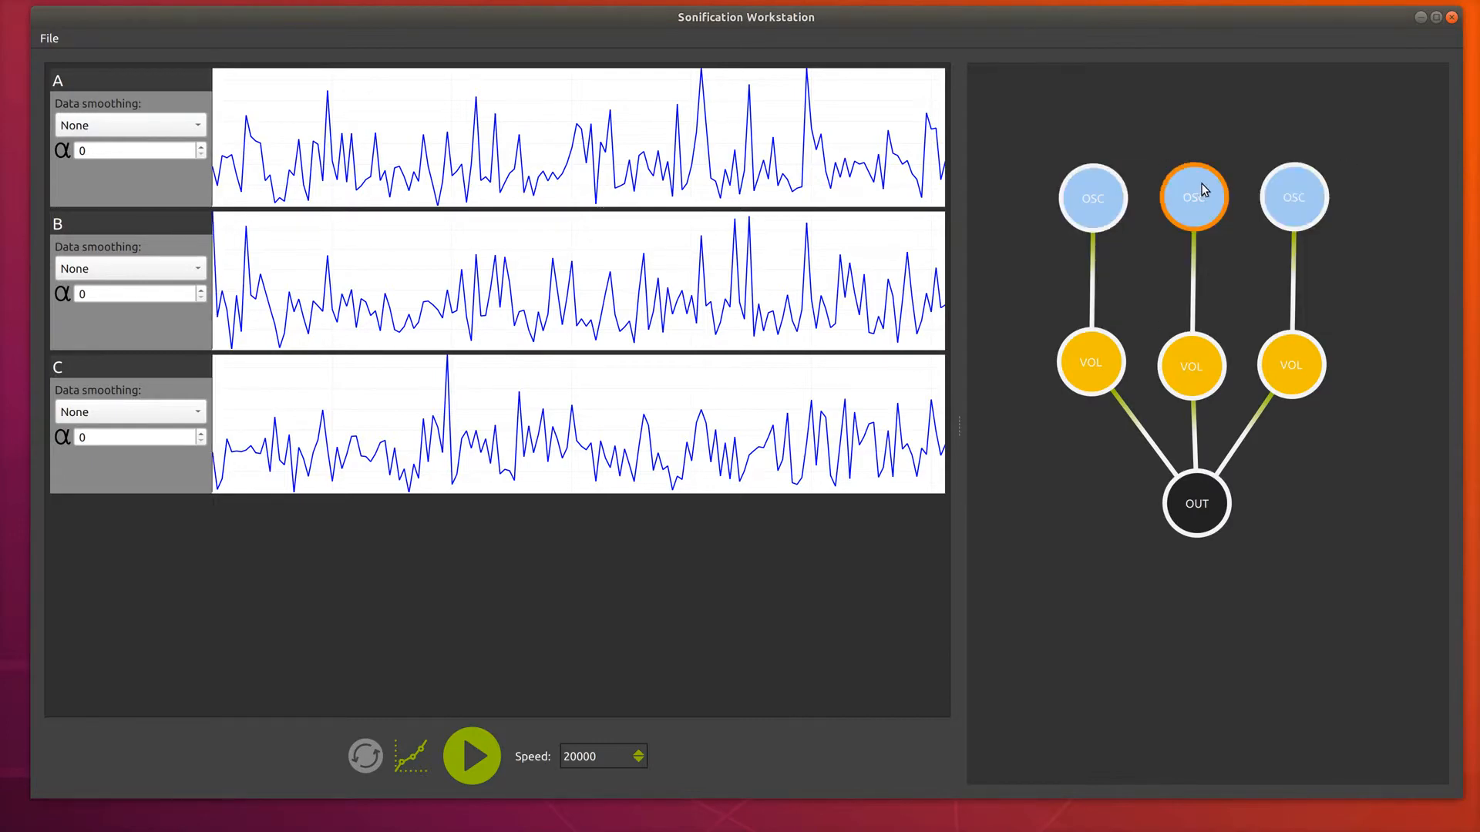
left_click(1301, 184)
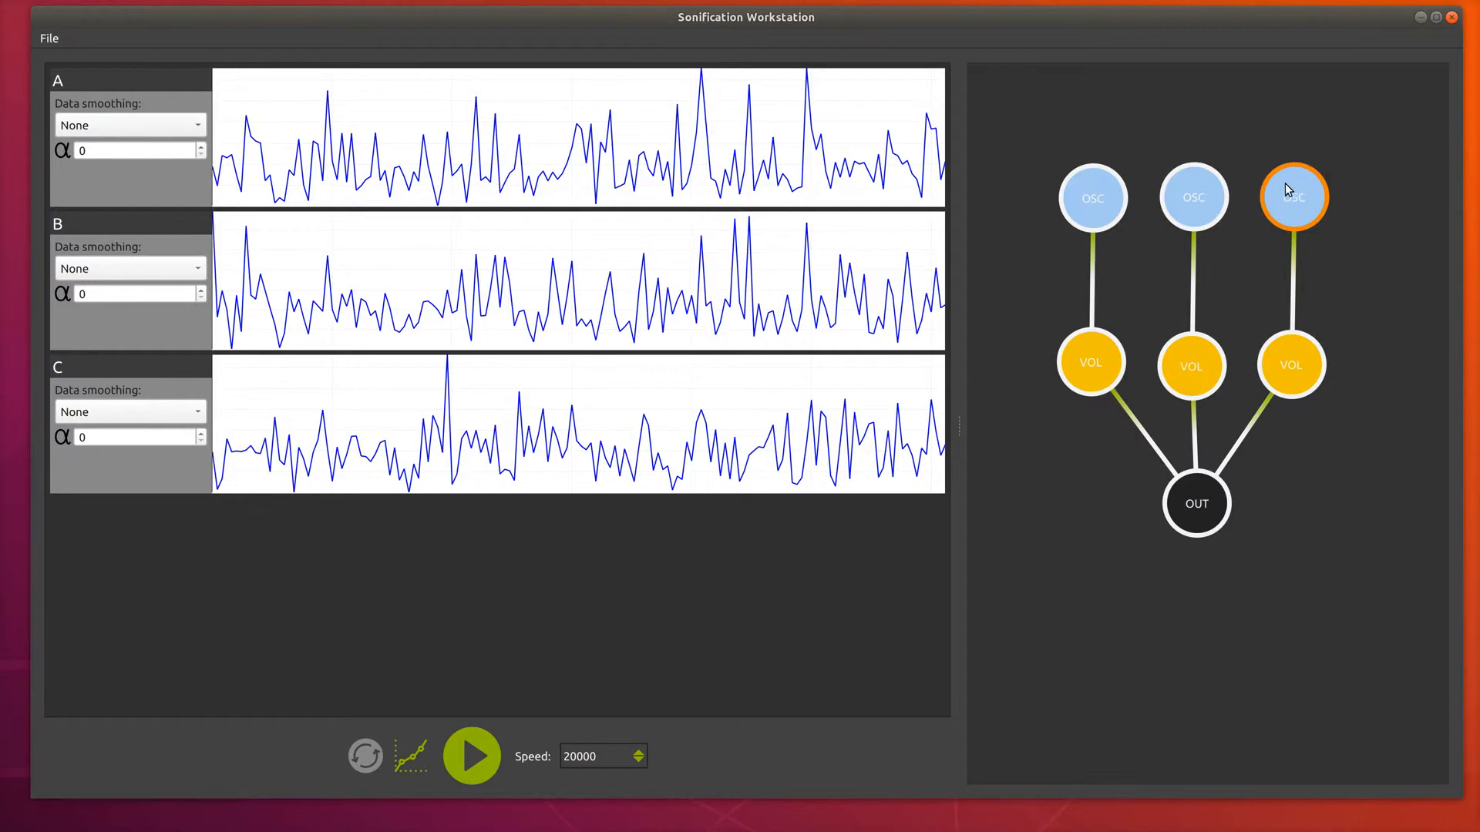
left_click(1088, 199)
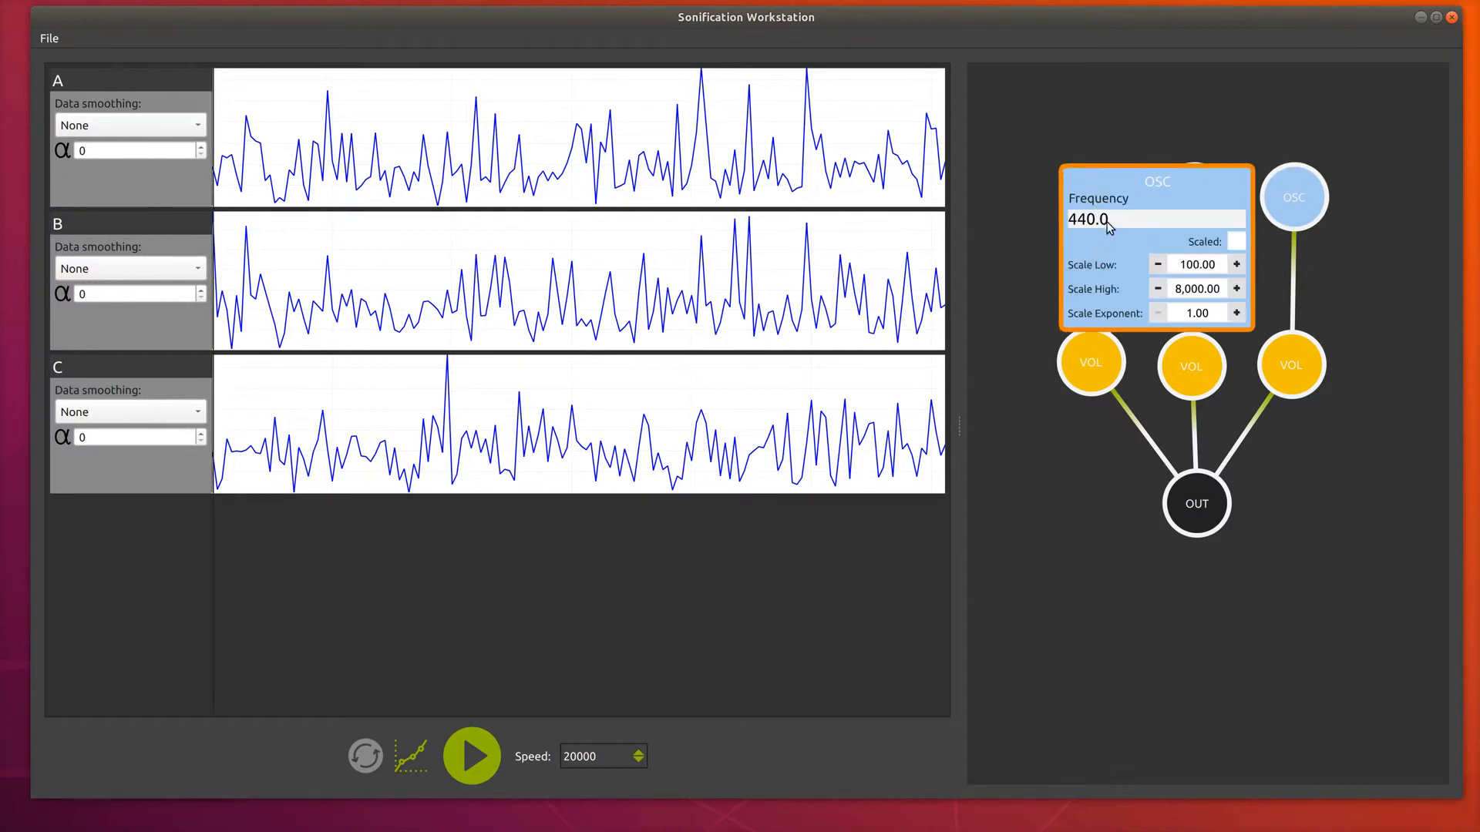
left_click(1078, 221)
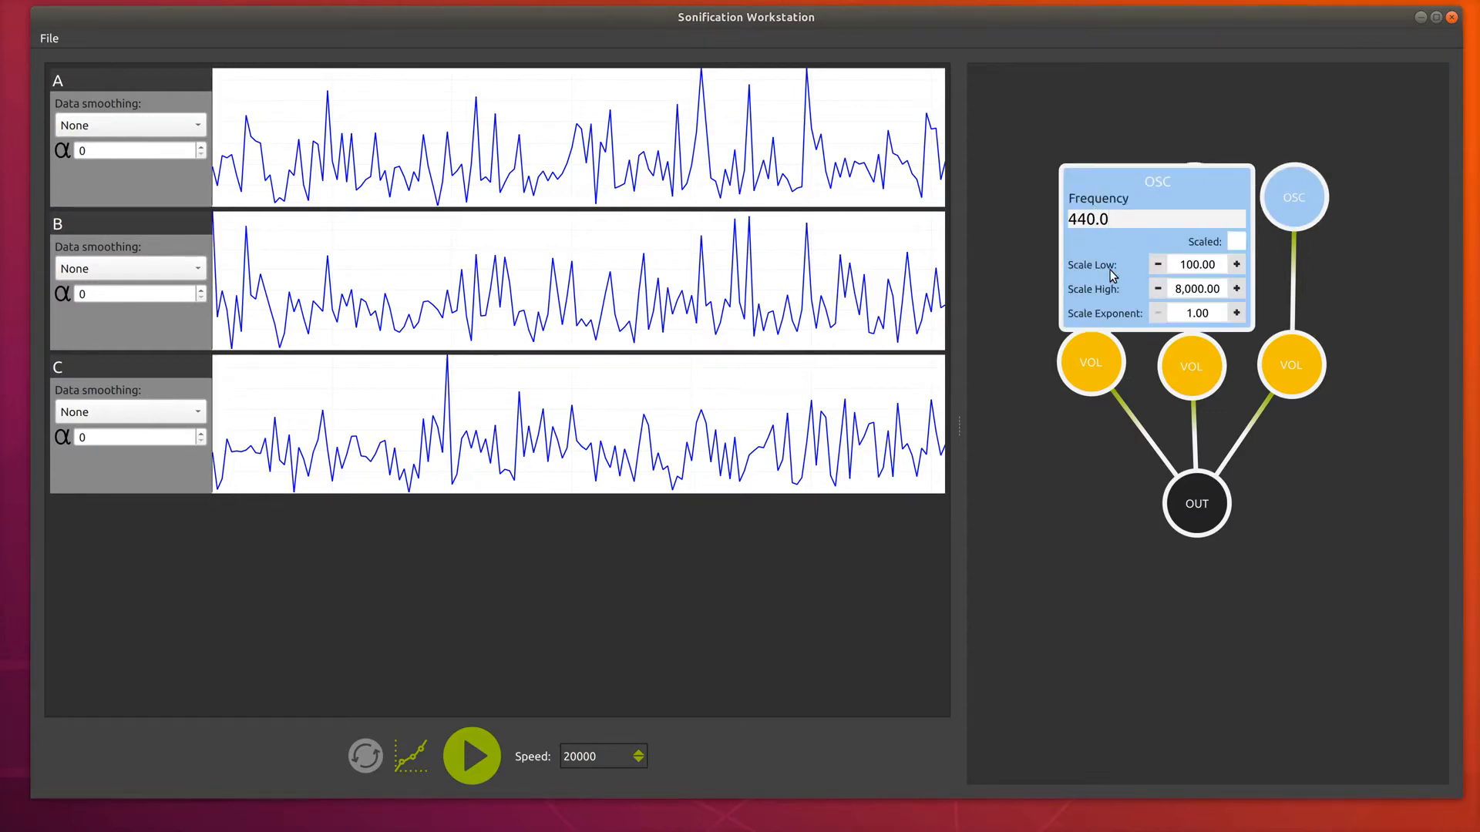
key("BackSpace")
type("2")
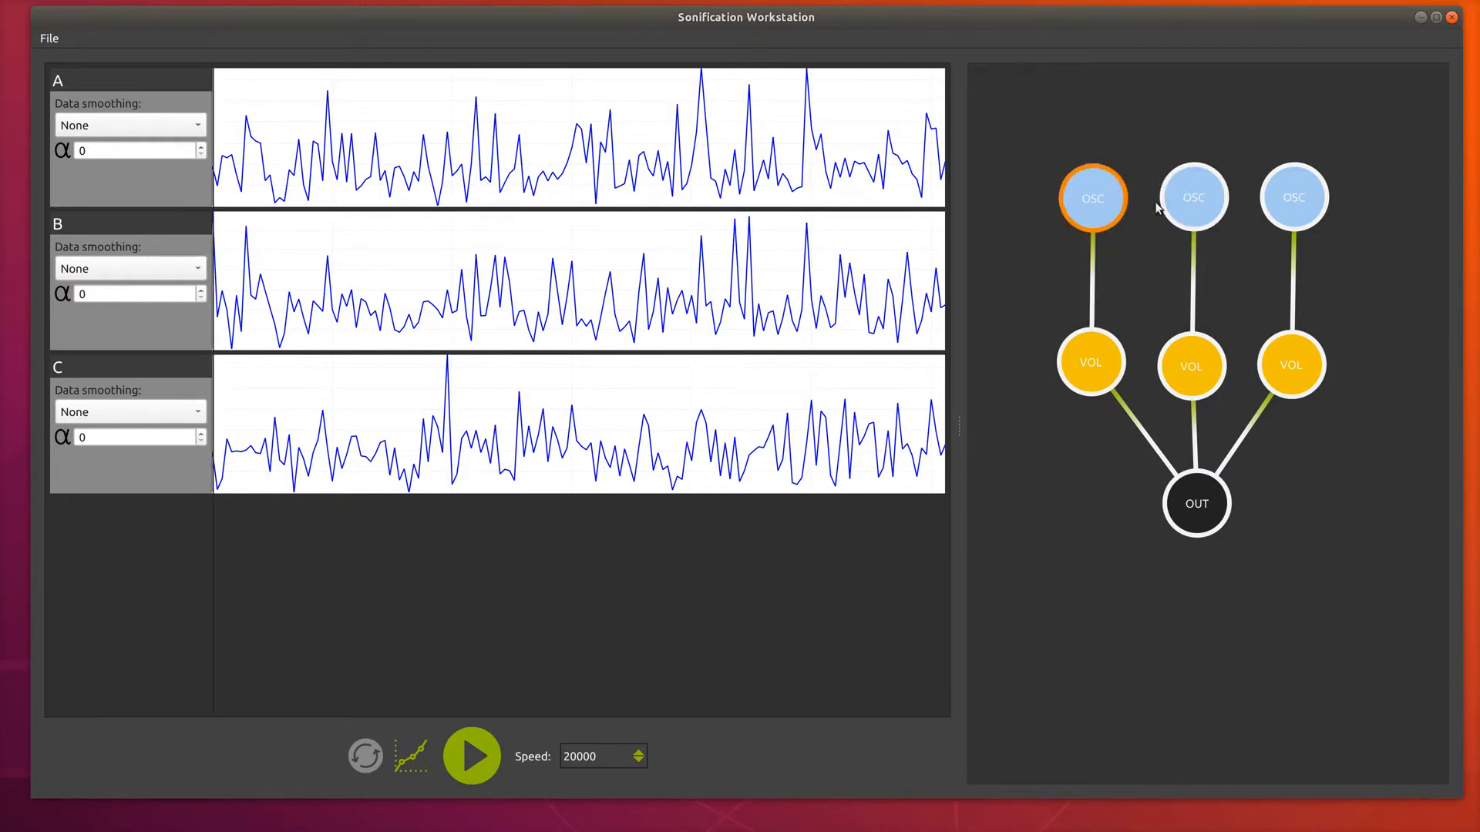
Set the middle OSC node's frequency to 480.
left_click(1193, 198)
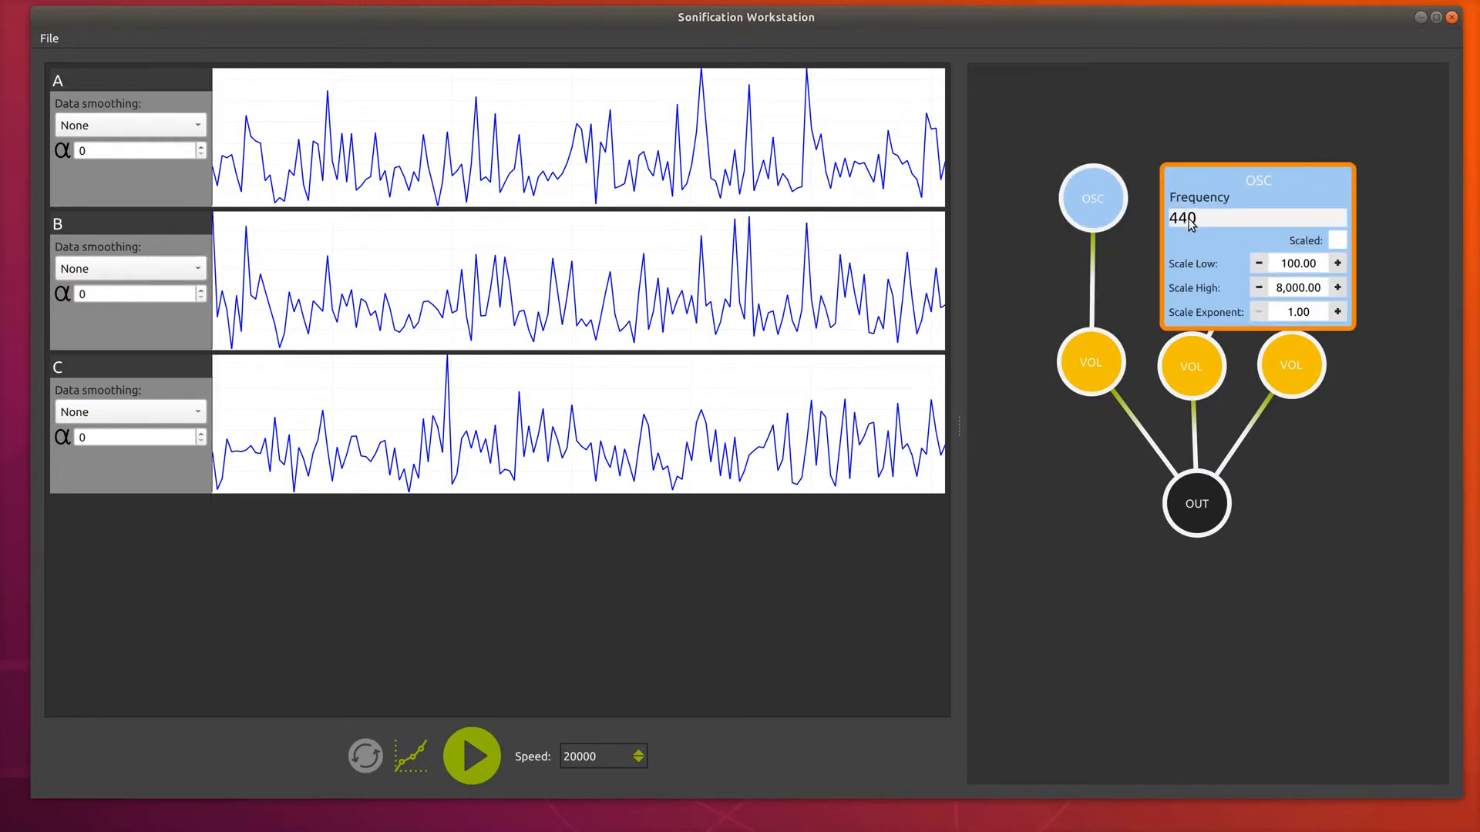
left_click(1199, 217)
key("BackSpace")
key("BackSpace")
key("BackSpace")
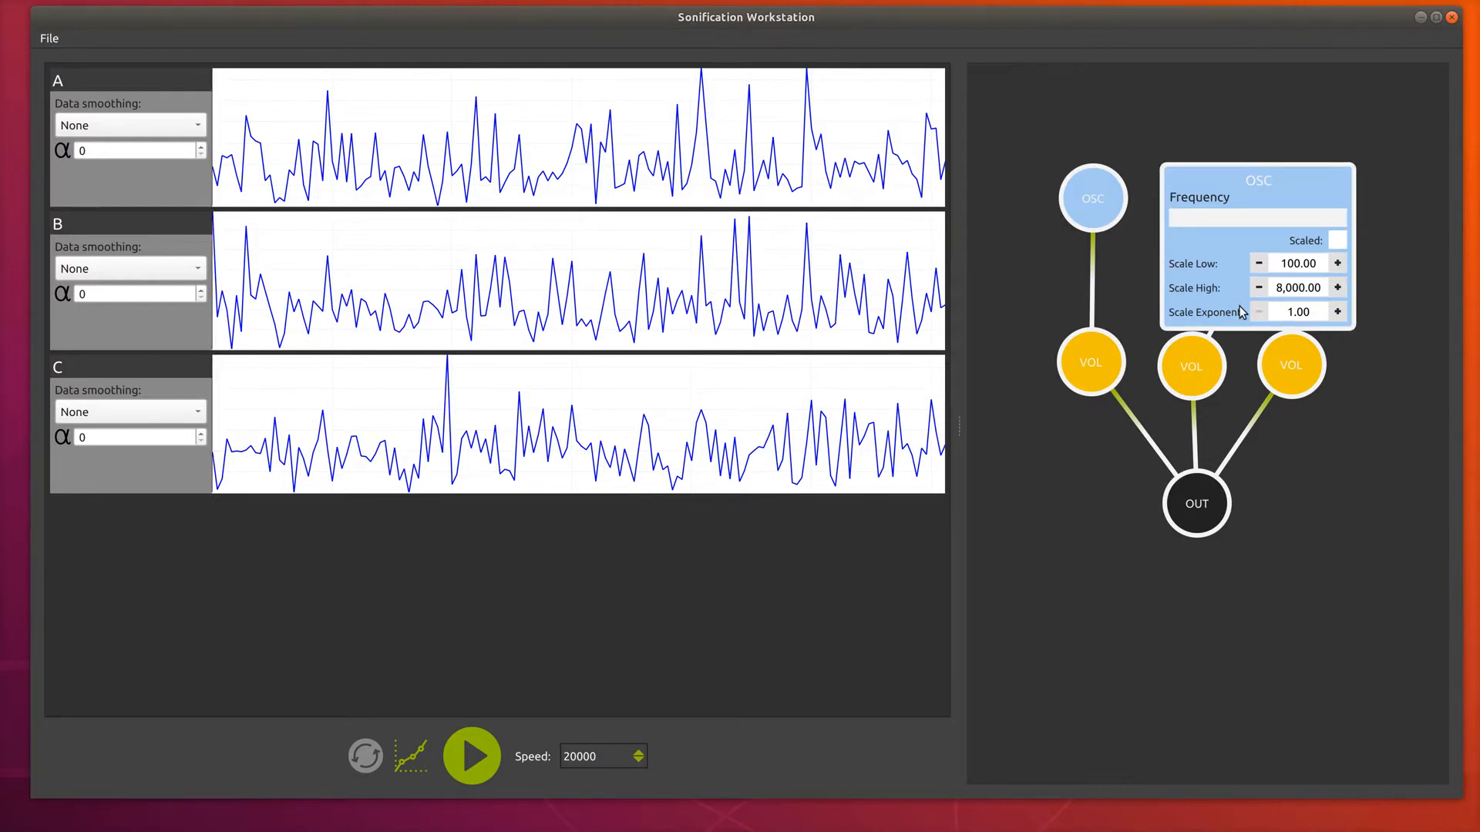
type("480")
left_click(1227, 172)
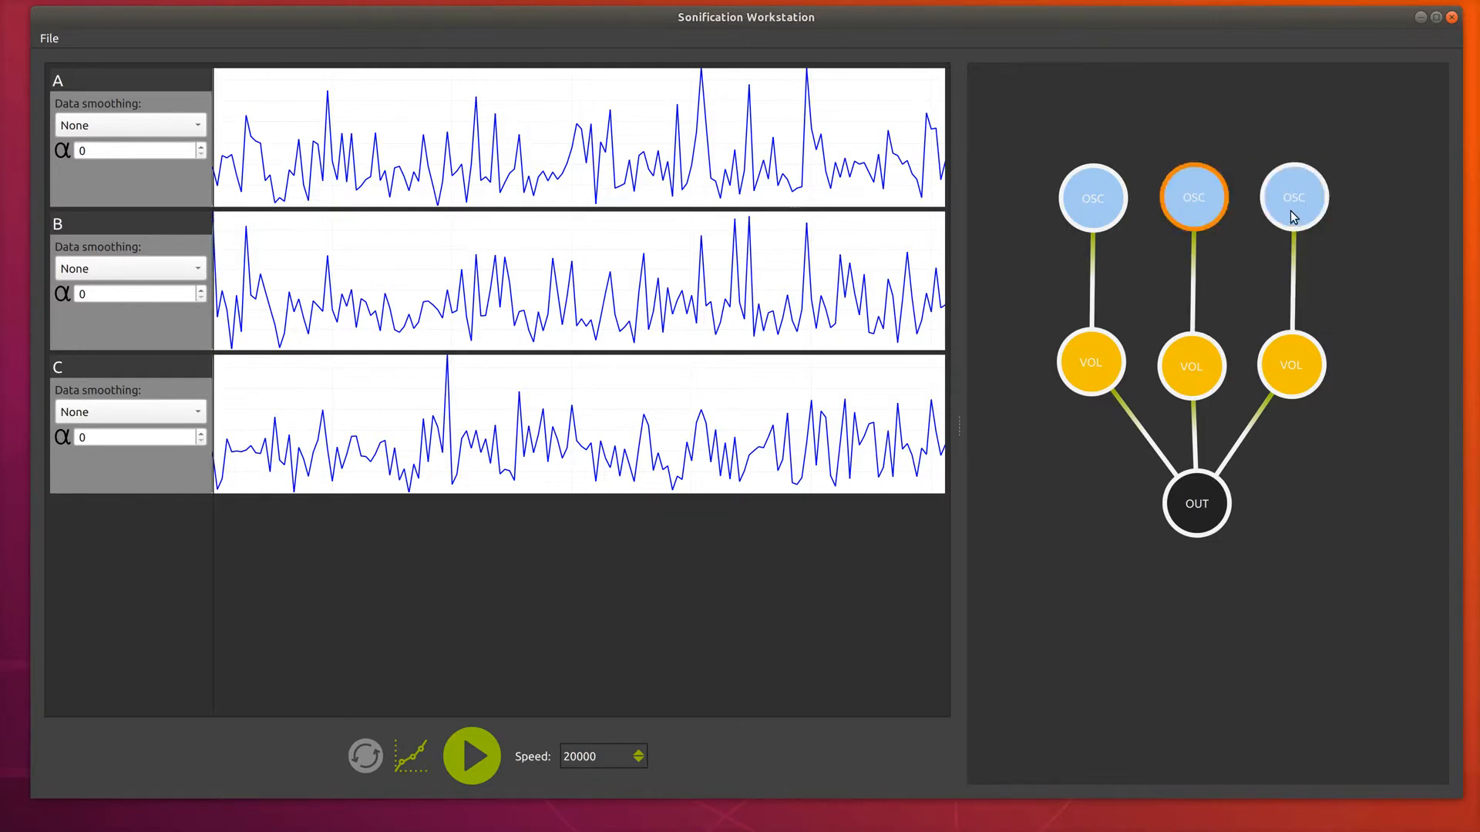
Set the right OSC node's frequency to 960.
left_click(1292, 202)
left_click(1316, 218)
key("BackSpace")
key("BackSpace")
key("BackSpace")
key("BackSpace")
key("BackSpace")
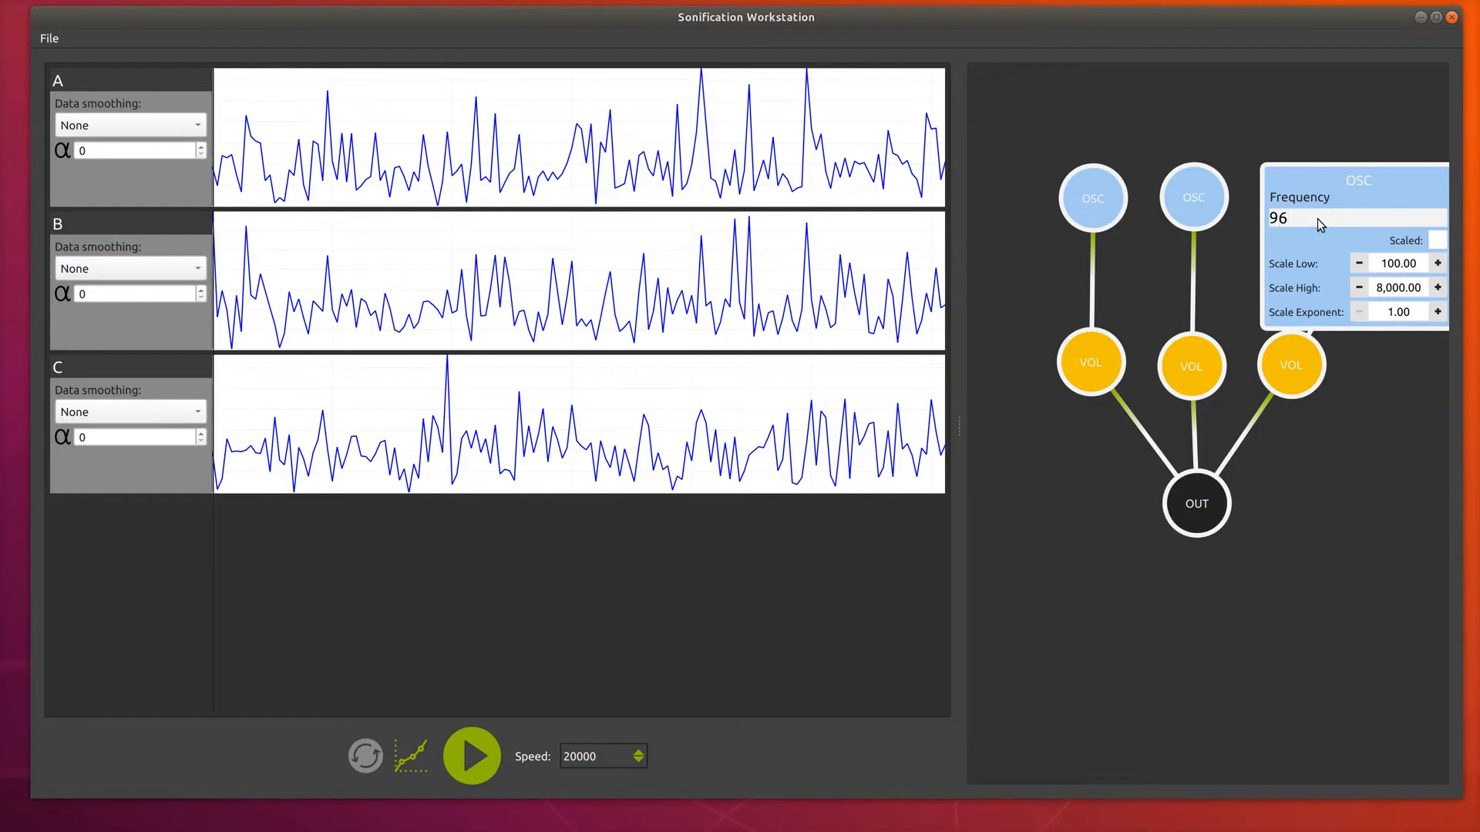
type("960")
left_click(1325, 193)
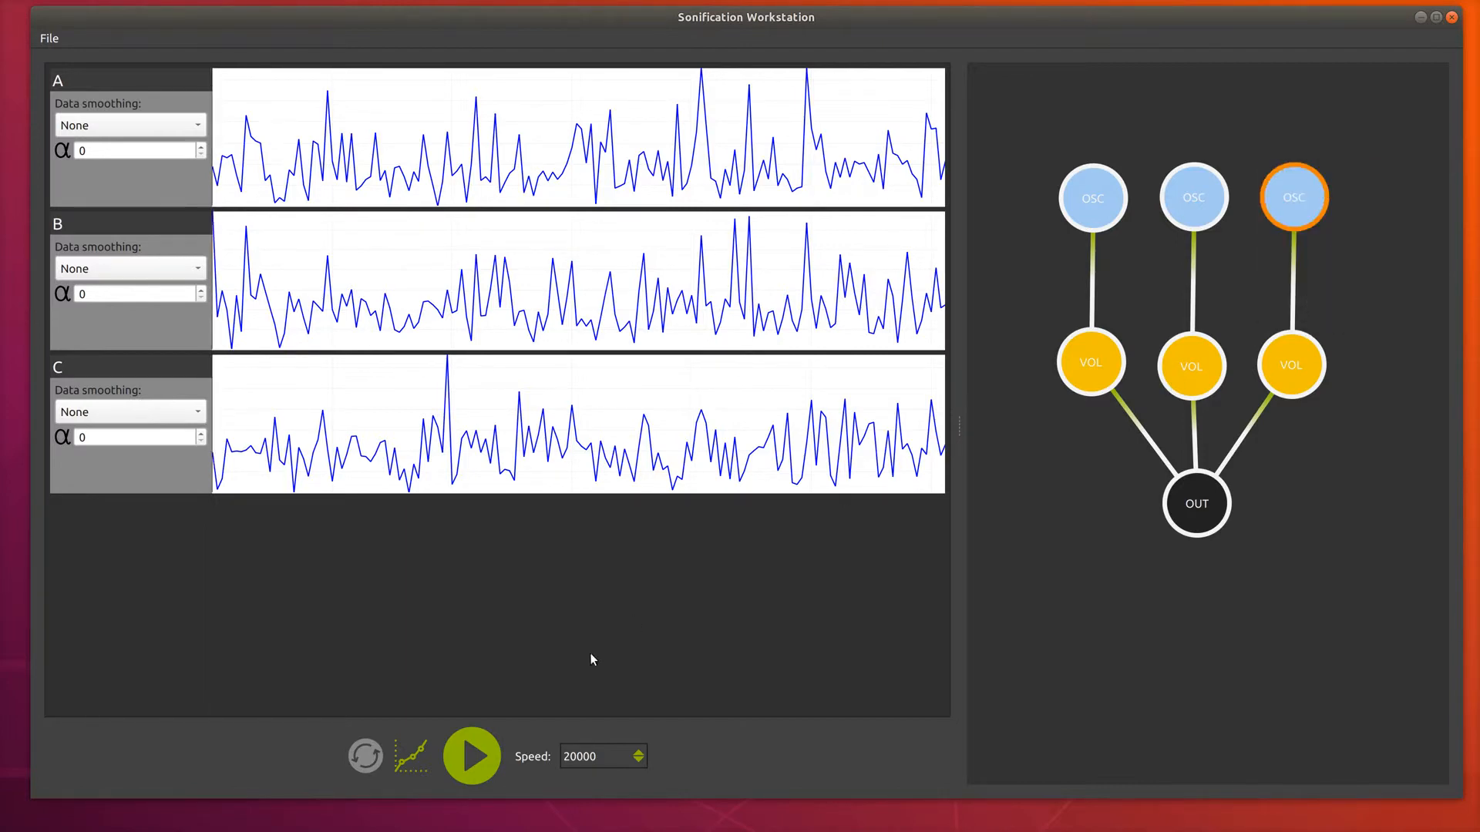
Briefly play the sonification and examine the settings of each of the three VOL nodes.
left_click(478, 756)
left_click(478, 756)
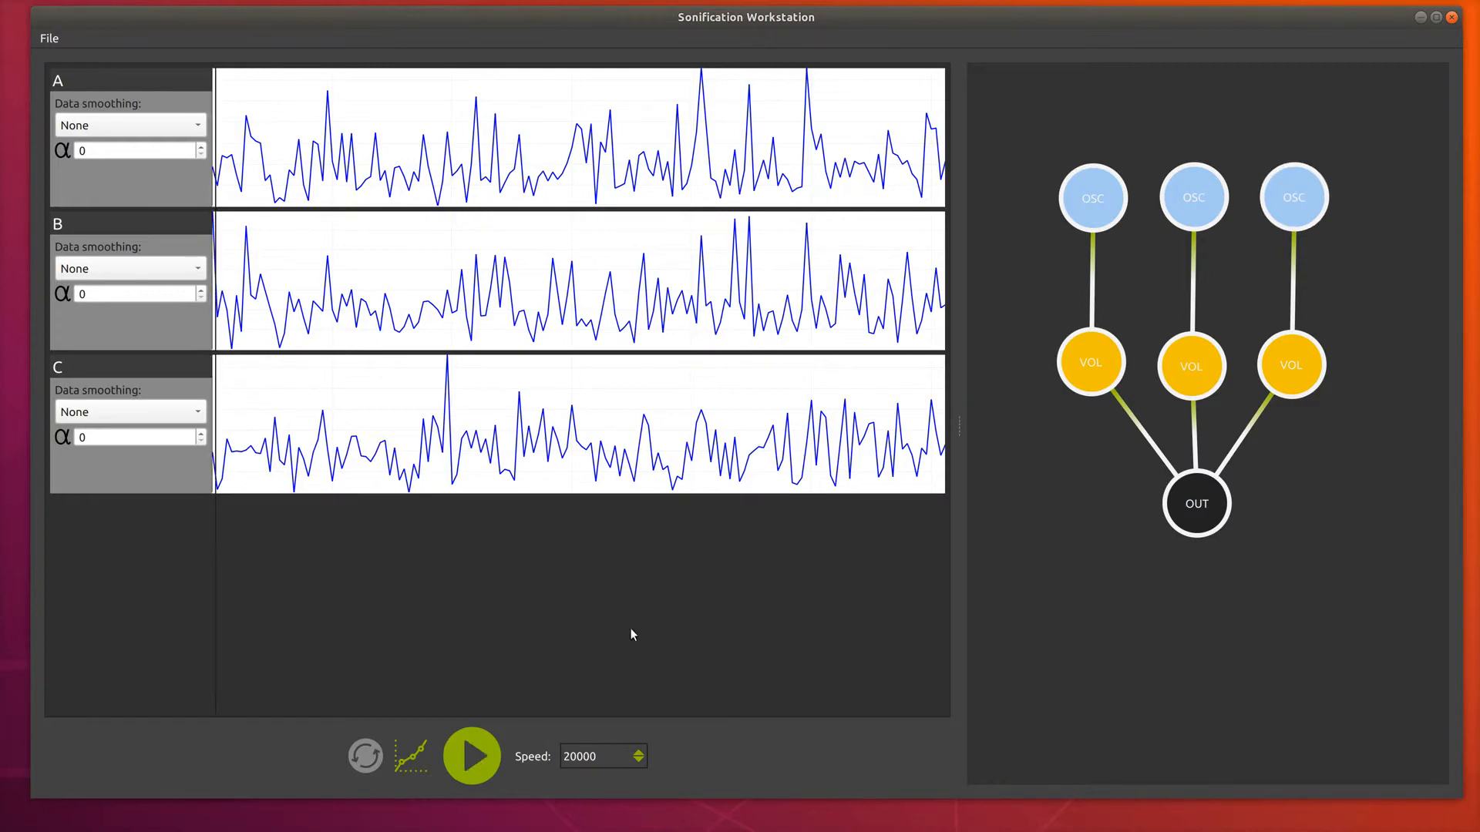
double_click(1092, 355)
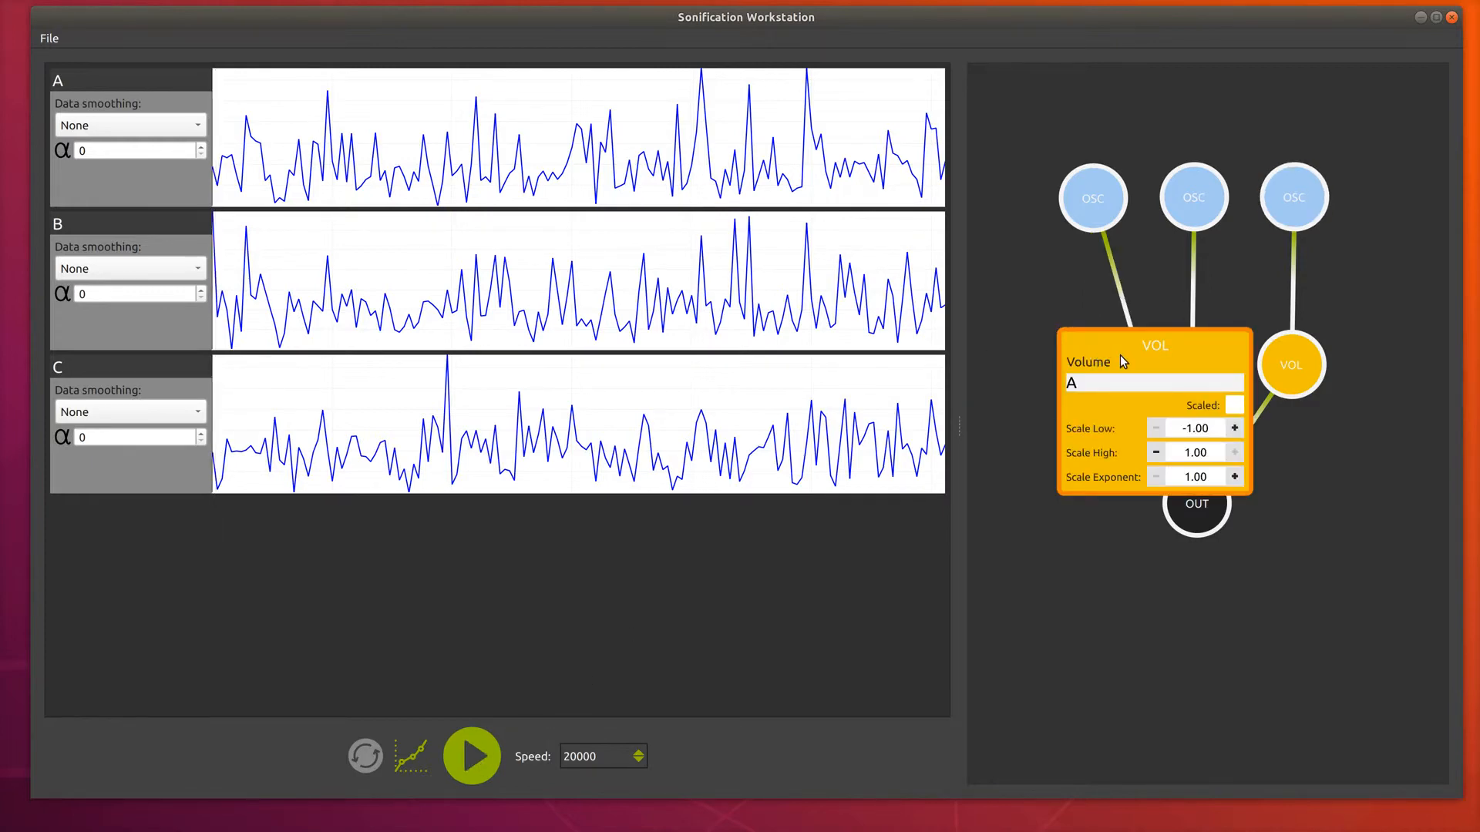
double_click(1121, 356)
double_click(1097, 362)
double_click(1075, 353)
left_click(1190, 361)
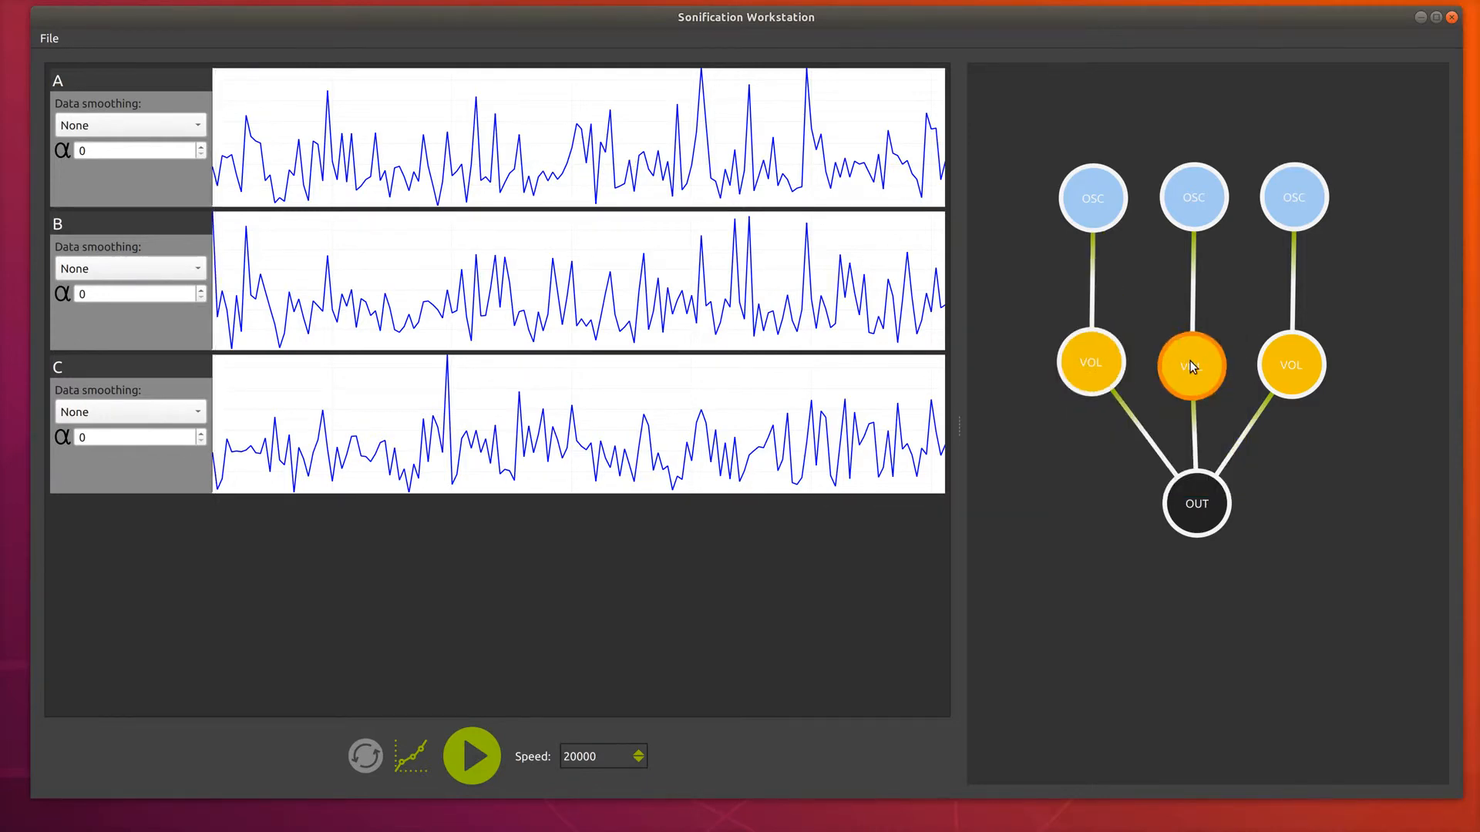
double_click(1190, 360)
double_click(1222, 373)
double_click(1292, 364)
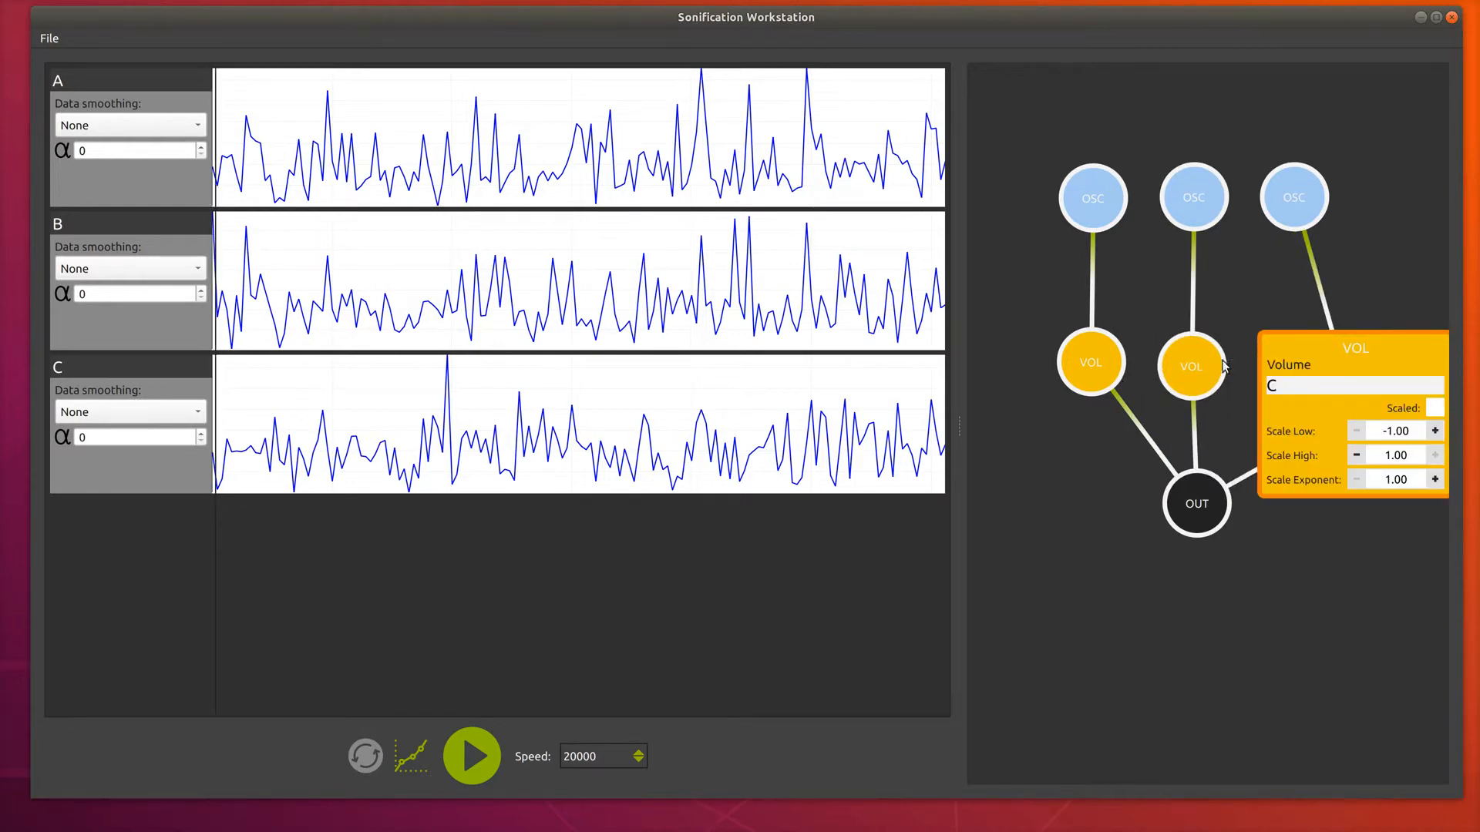
double_click(1318, 362)
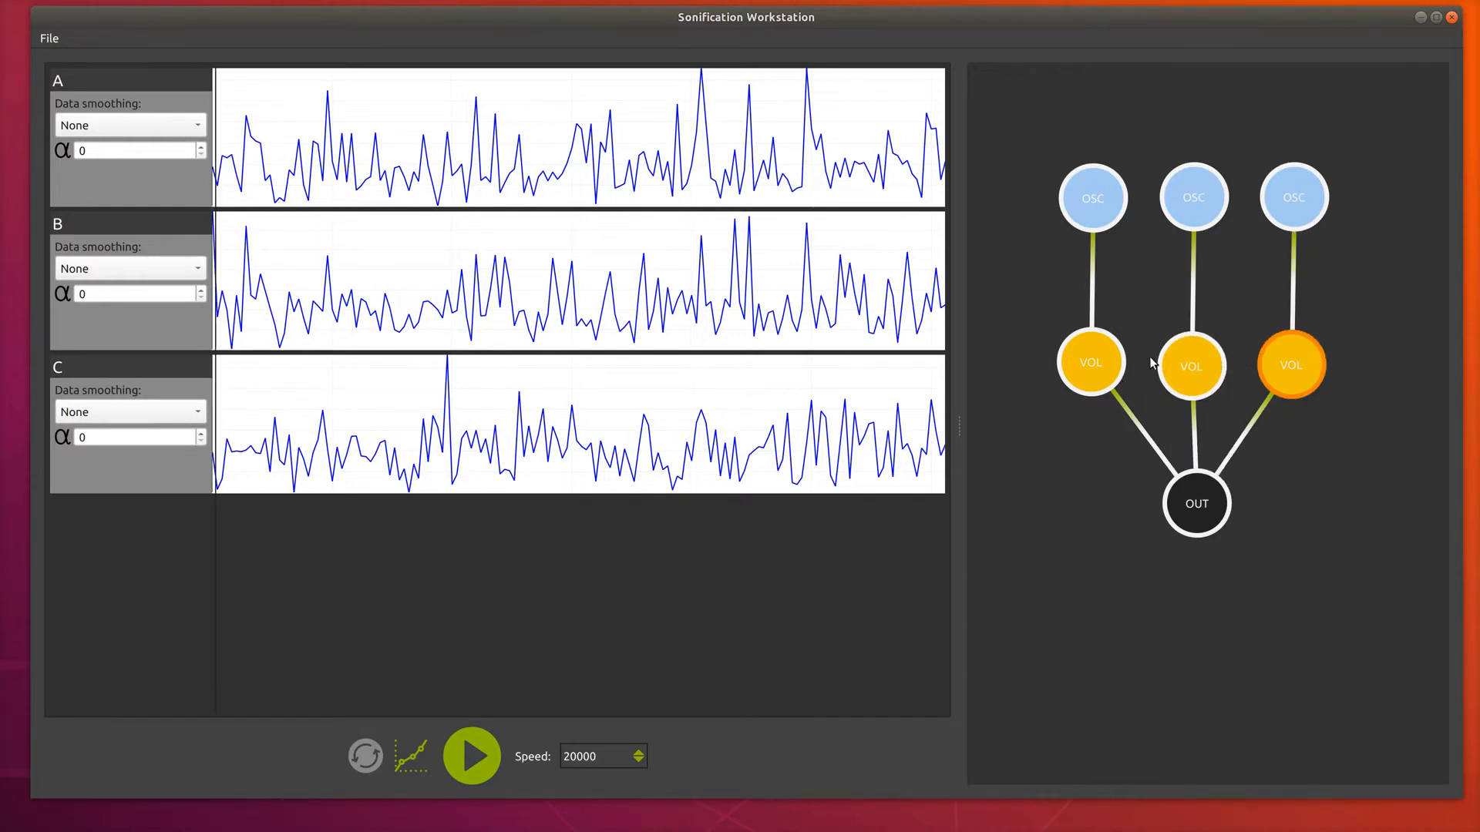
Enable scaling on the left VOL node and set its Scale Low to 0.
double_click(1092, 361)
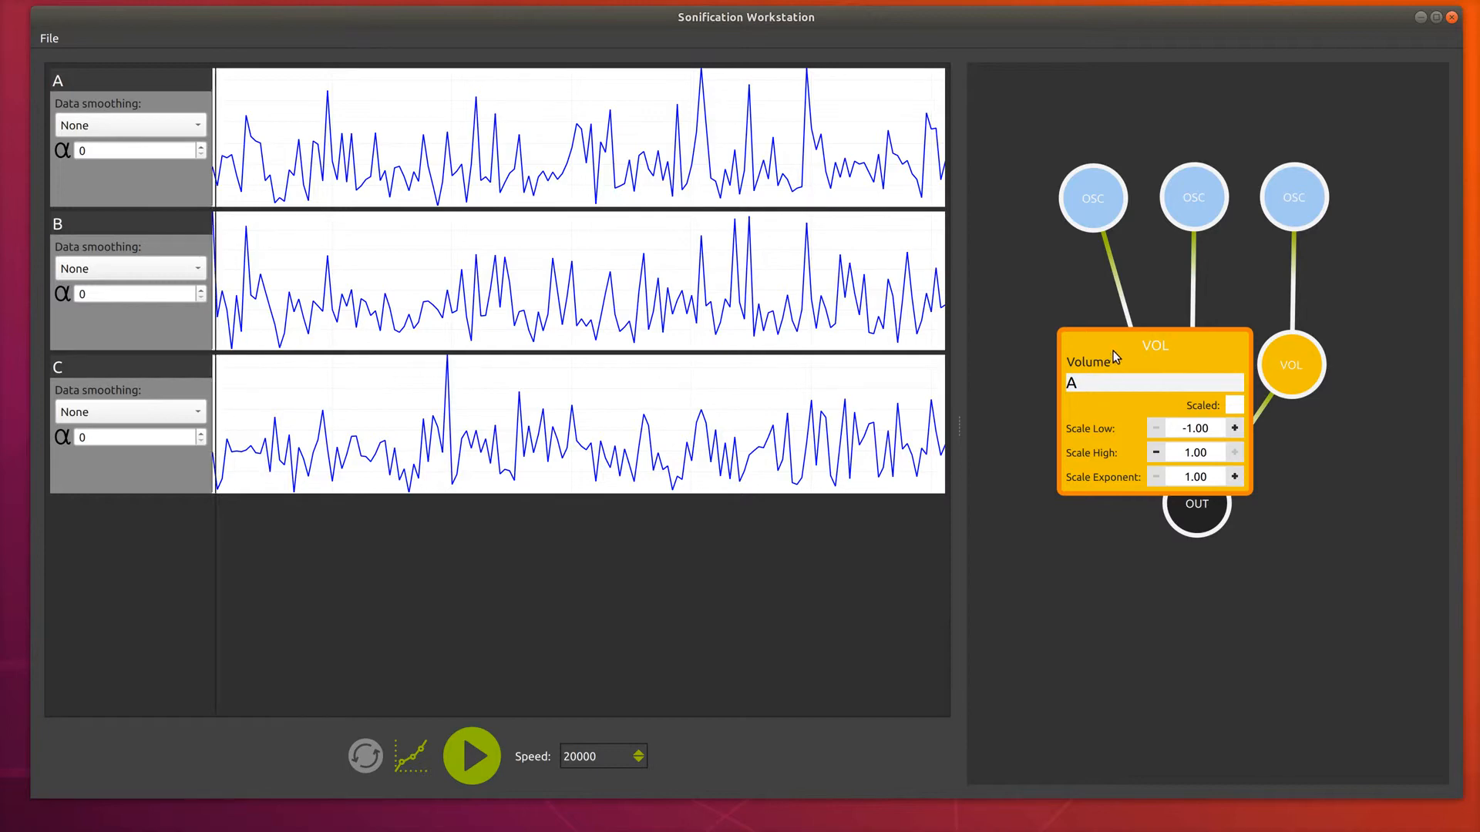
left_click(1233, 404)
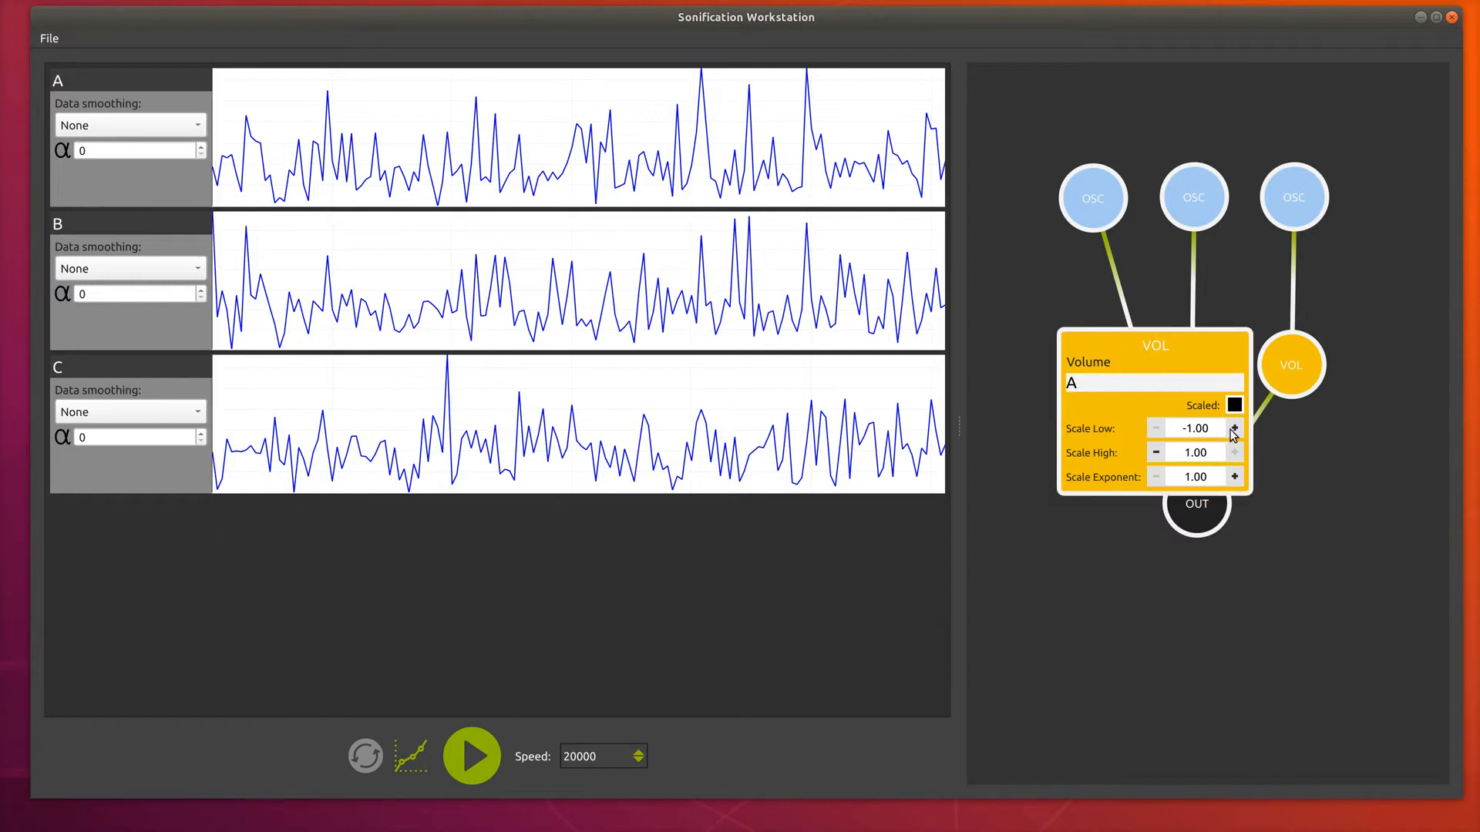
left_click(1234, 429)
left_click(1233, 428)
left_click(1153, 359)
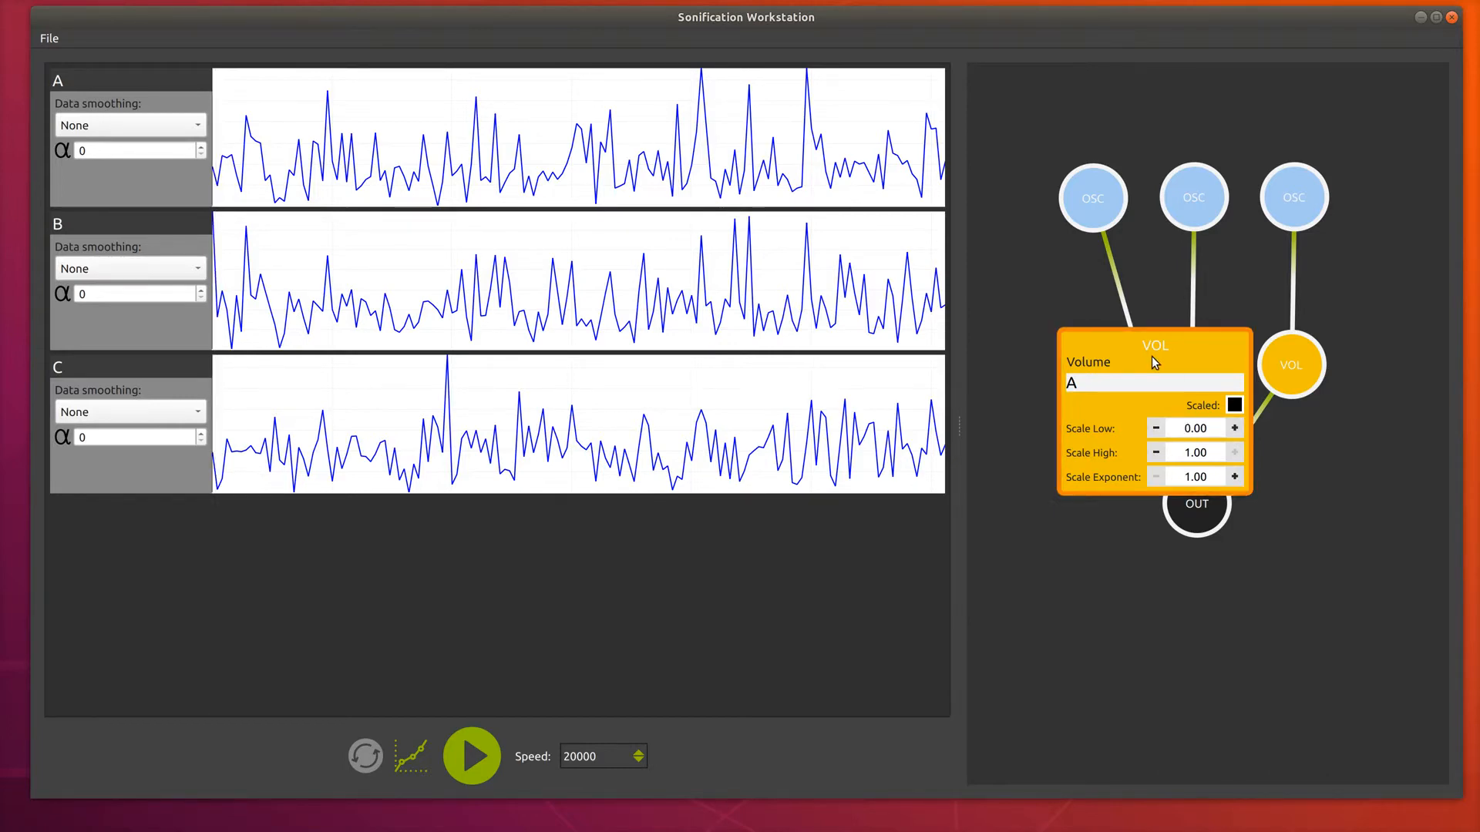
Enable scaling on the middle VOL node.
left_click(1179, 359)
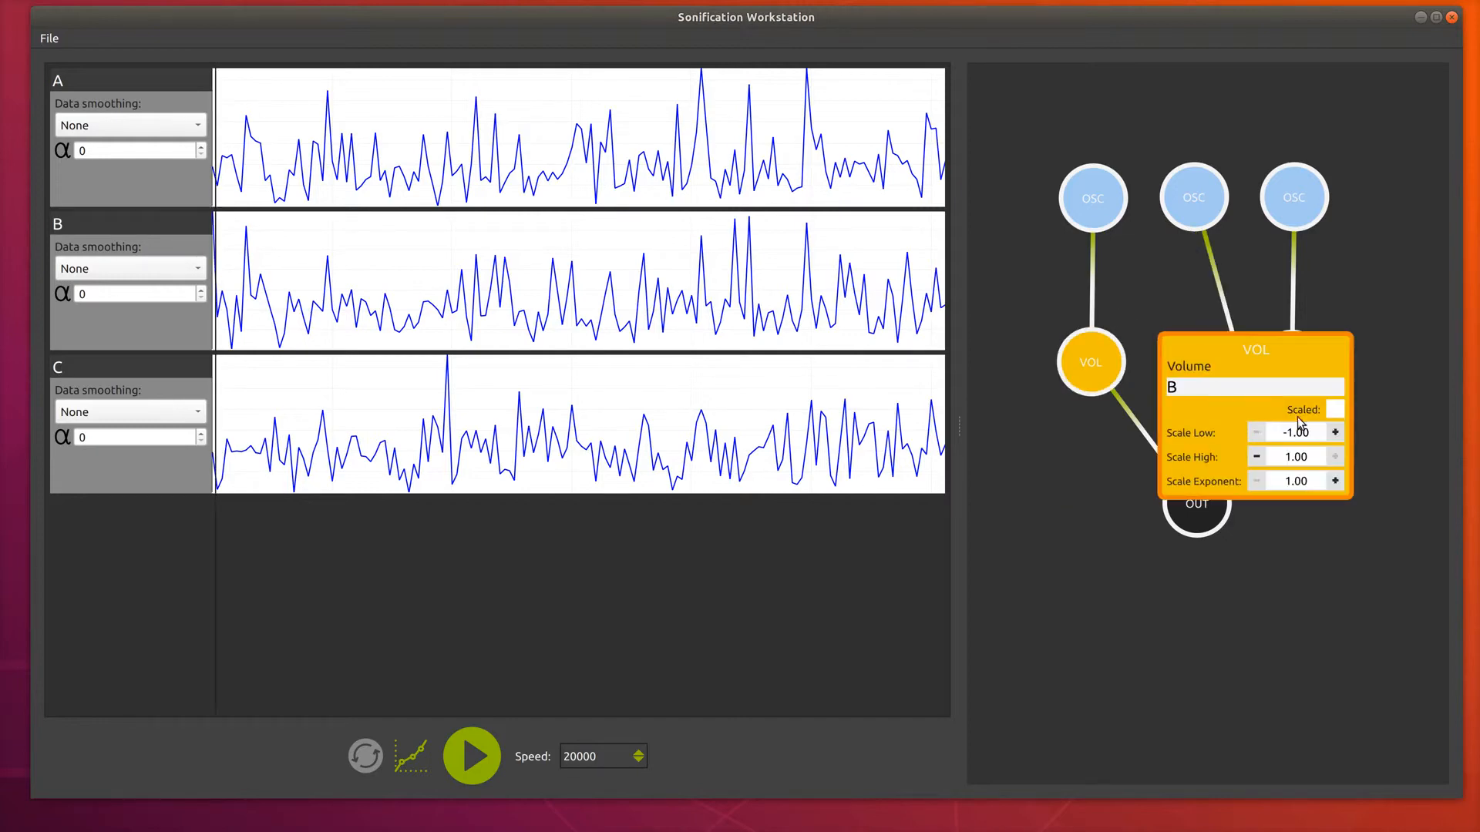
left_click(1336, 411)
left_click(1287, 367)
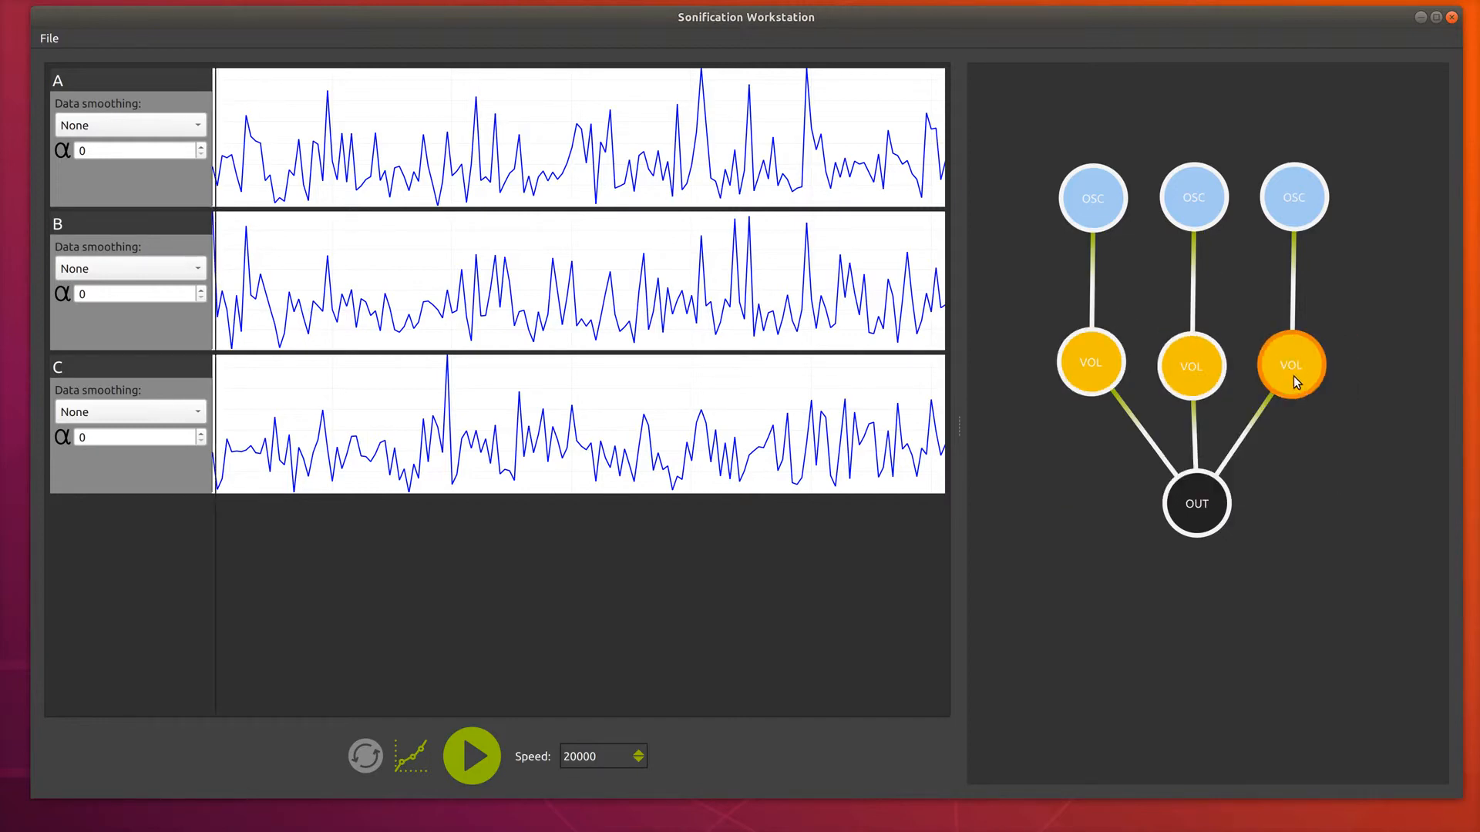
Enable scaling on the right VOL node and set its Scale Low to 0.
left_click(1293, 376)
left_click(1434, 408)
left_click(1435, 431)
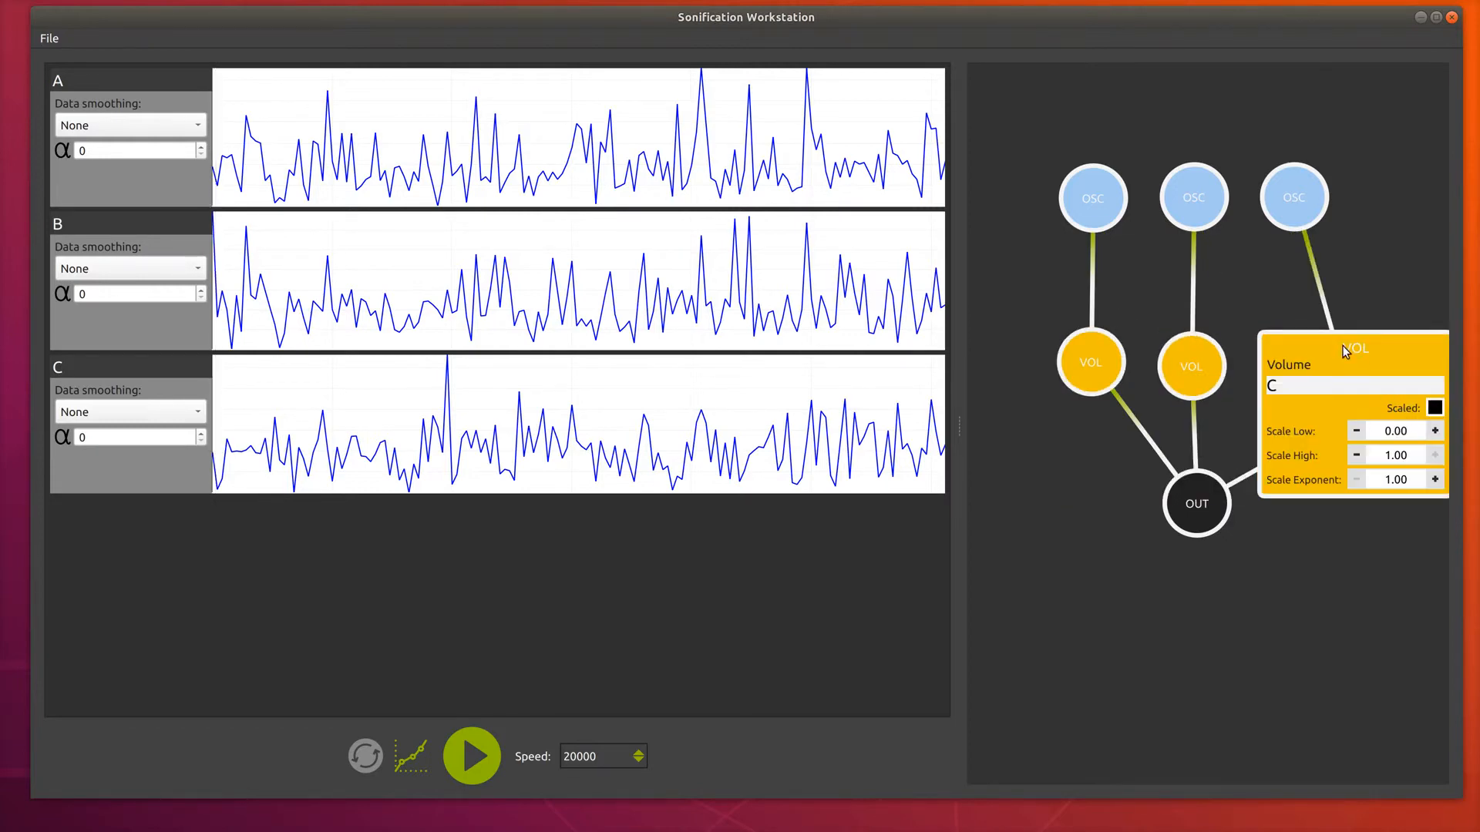
left_click(1343, 347)
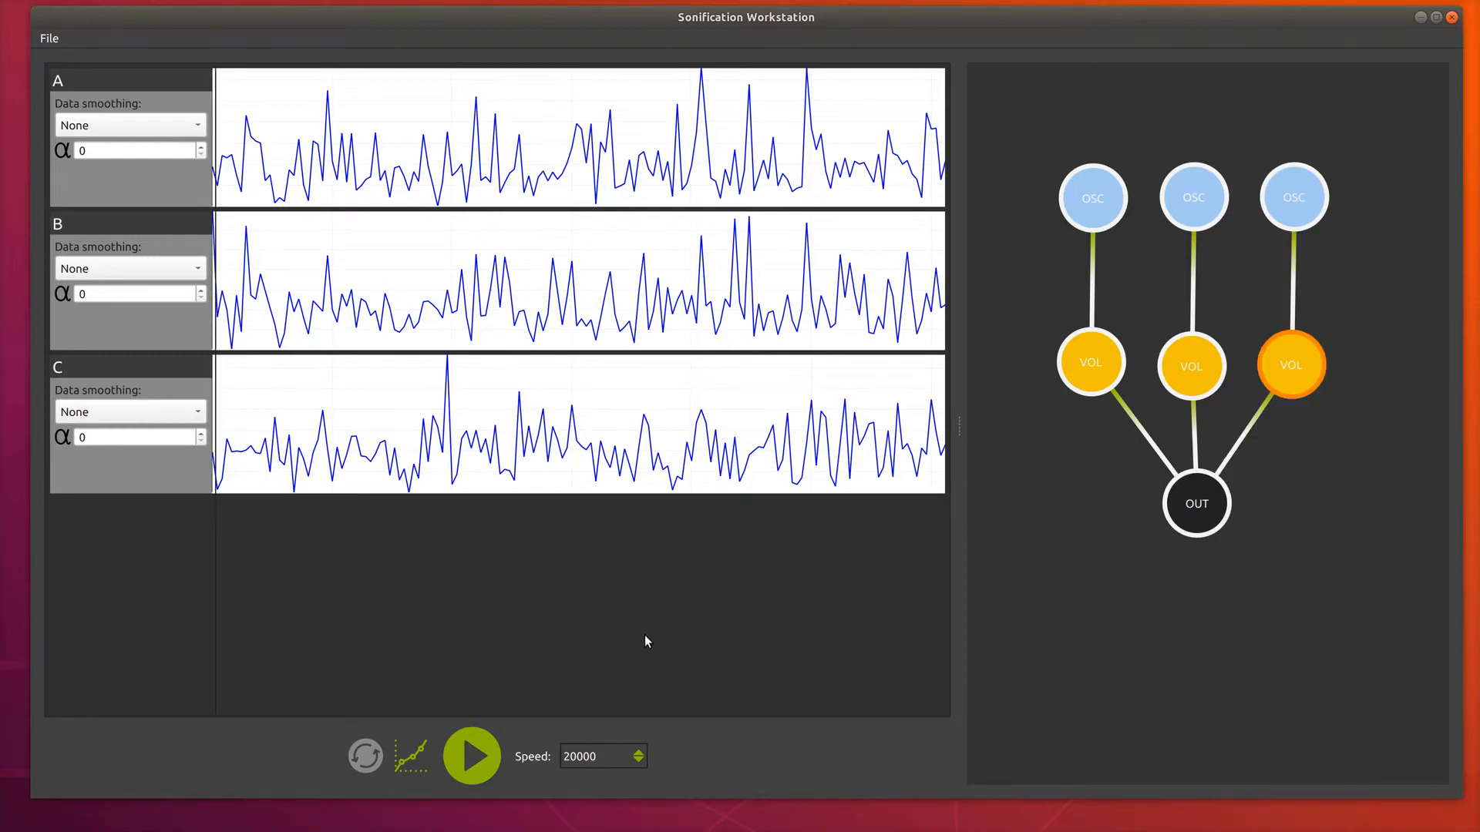
Set the playback speed to 1 and start playback.
left_click_drag(614, 754, 538, 752)
key("BackSpace")
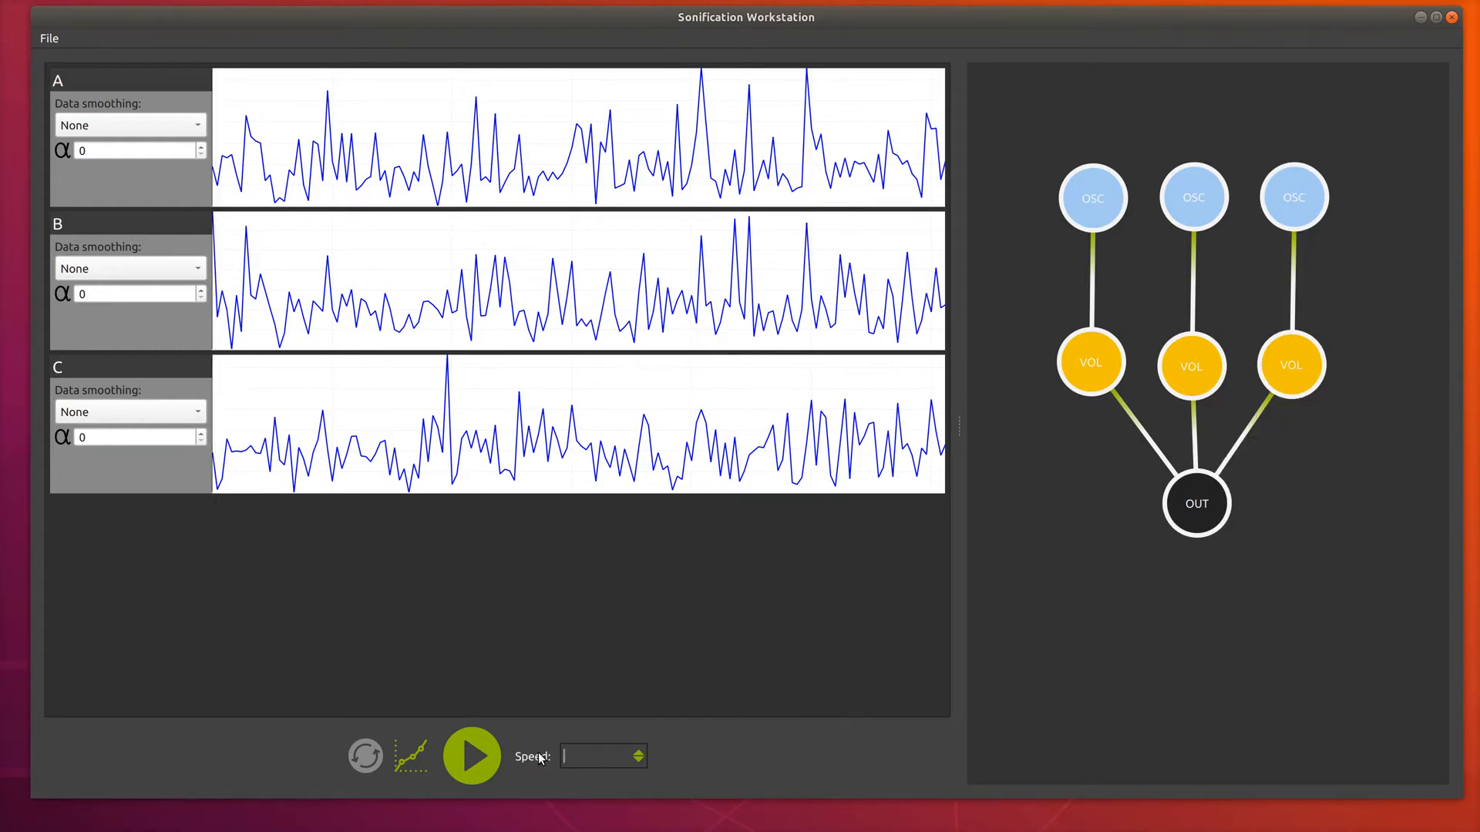
left_click(472, 753)
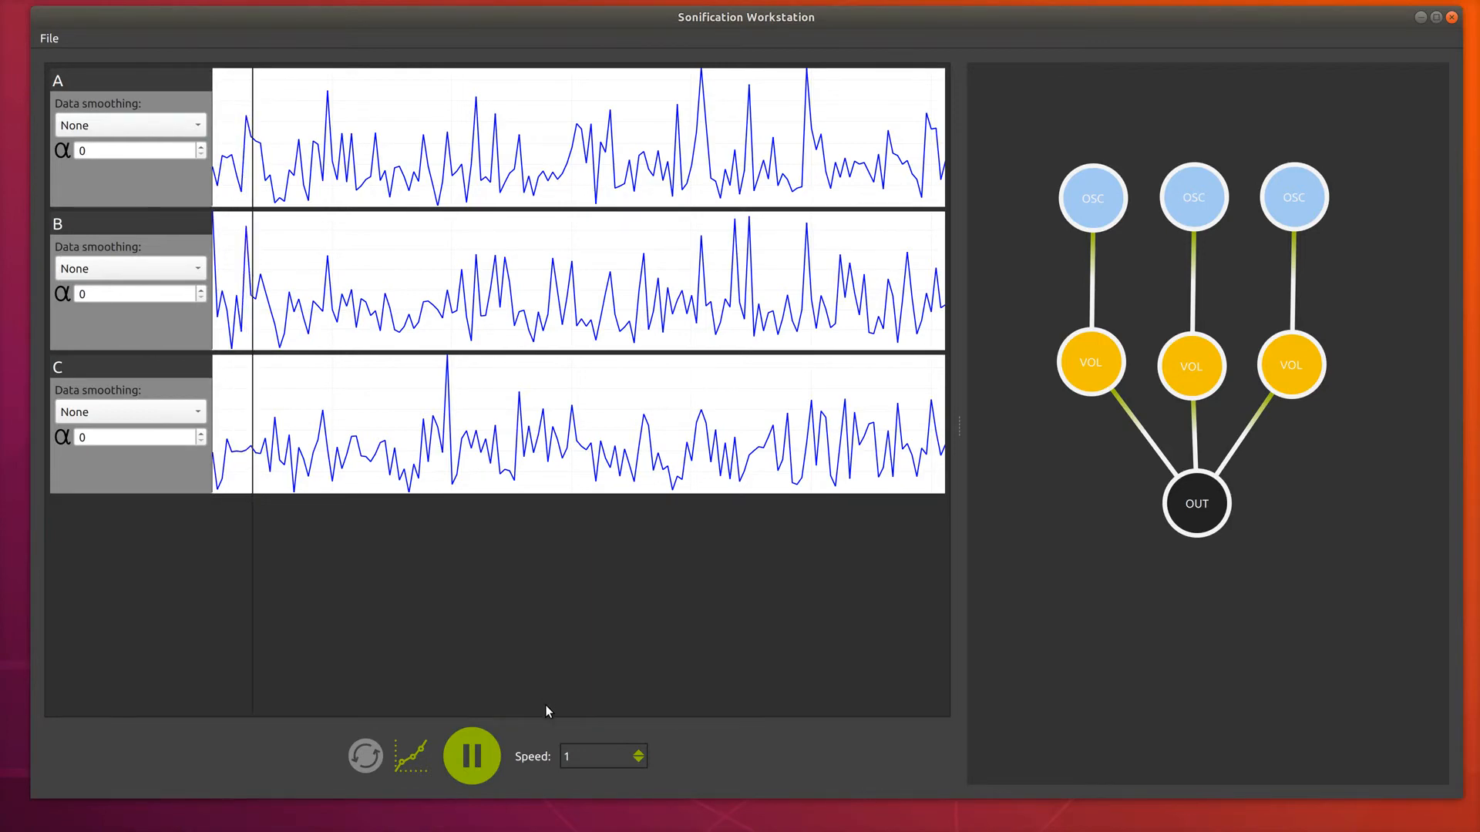
Raise the playback speed step by step to 12 while the sonification plays.
left_click(414, 754)
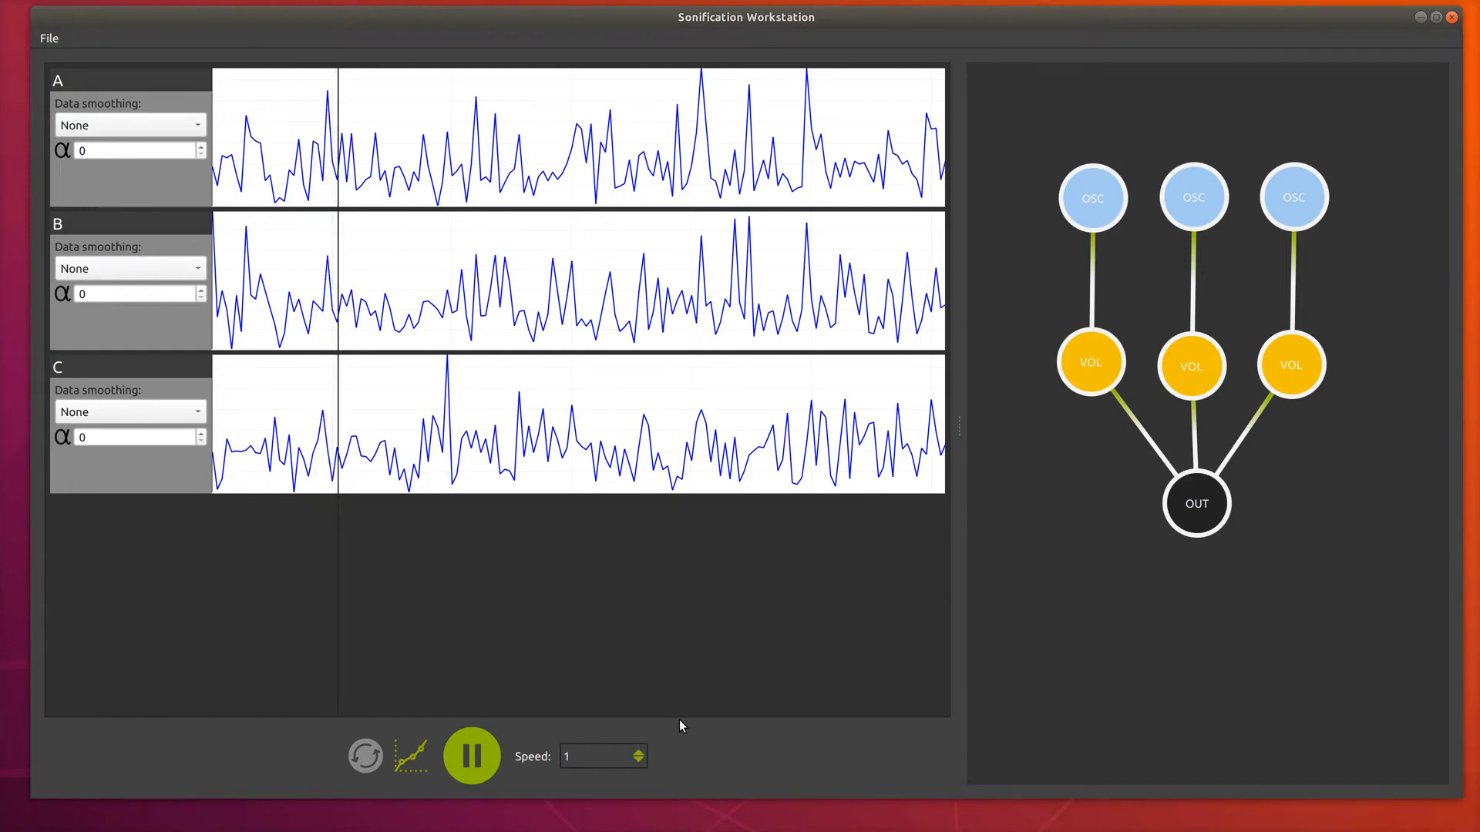
left_click(638, 753)
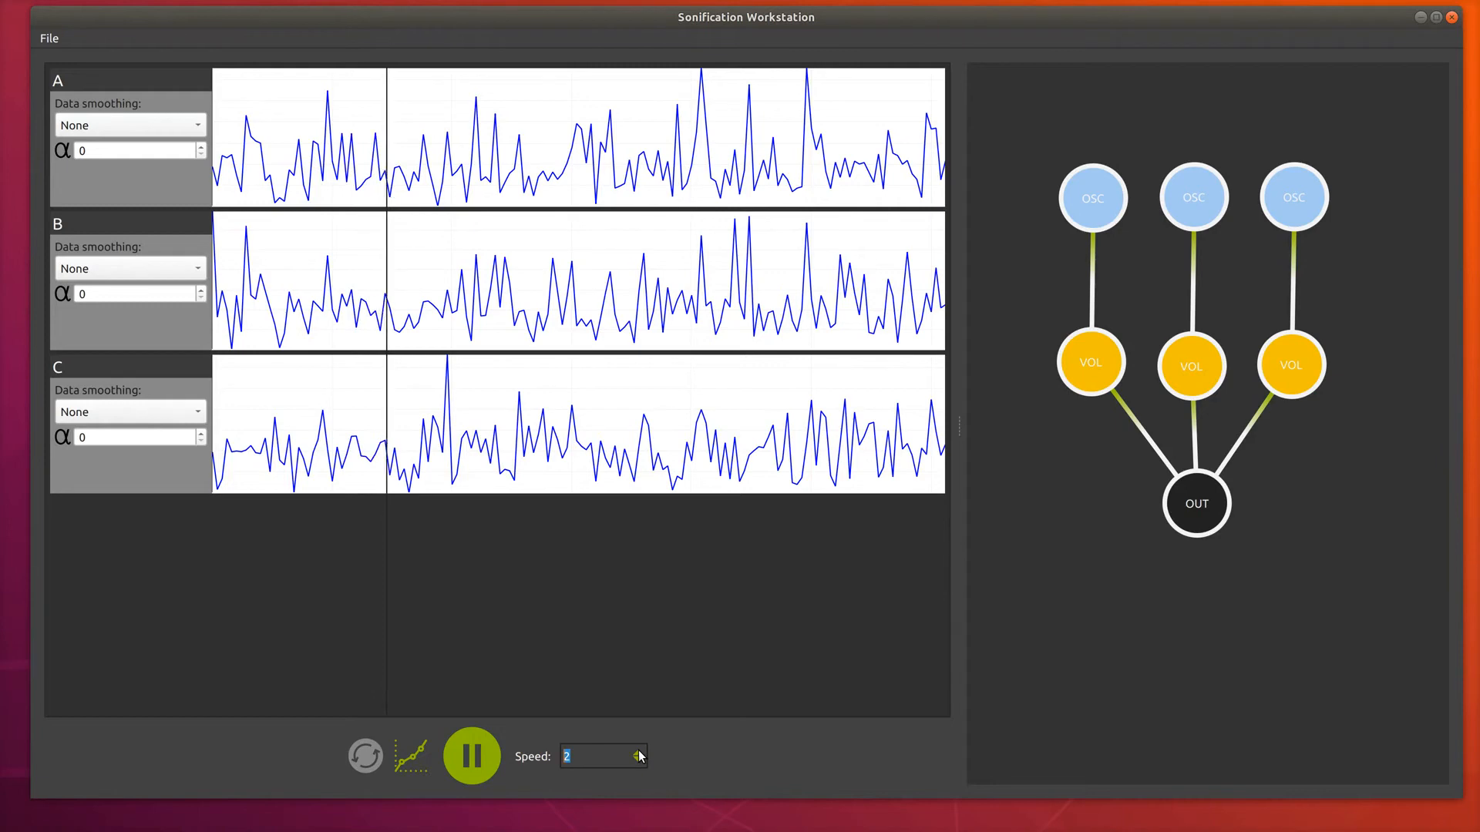
left_click(638, 752)
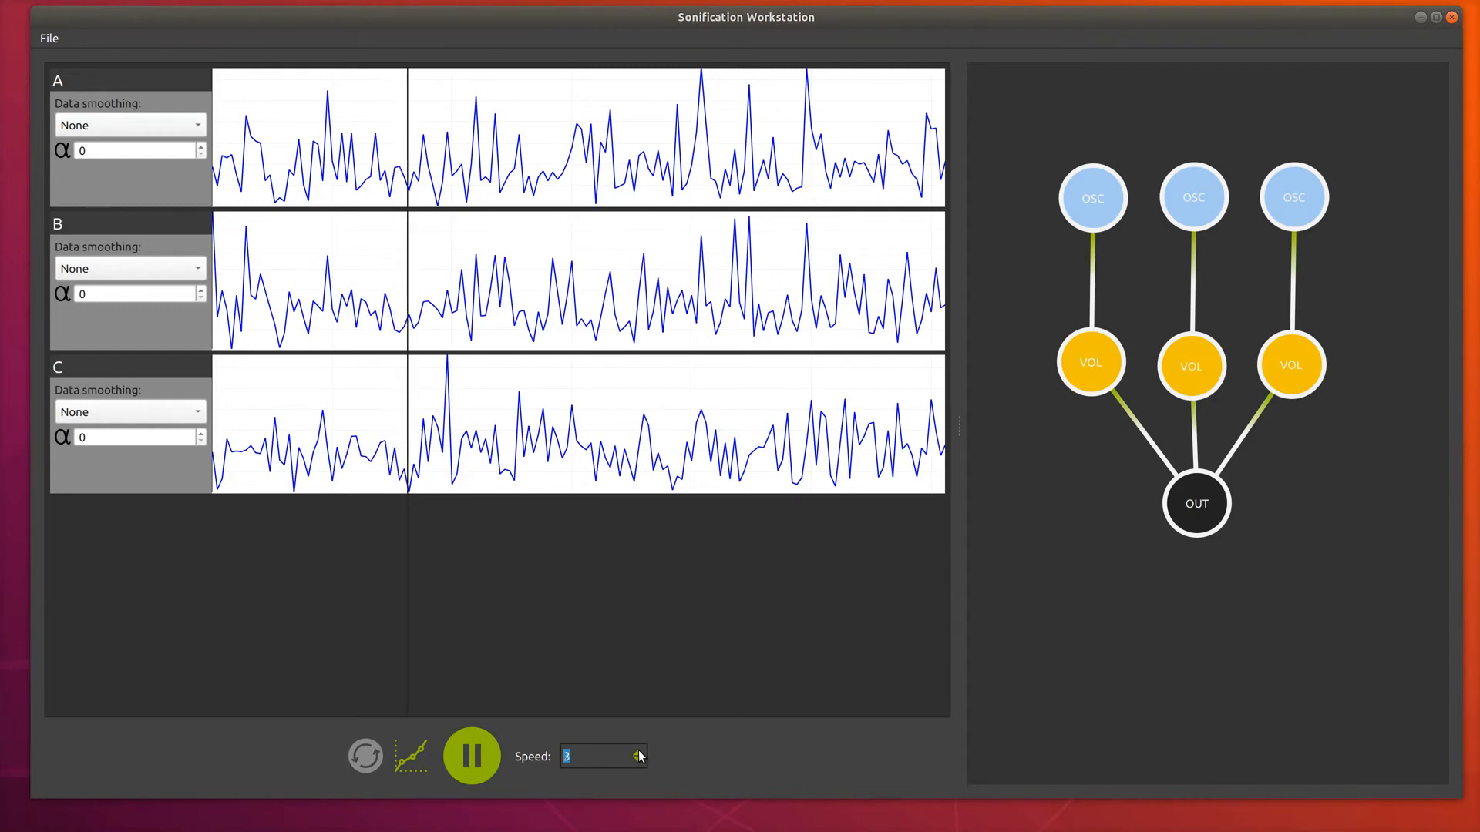
left_click(638, 753)
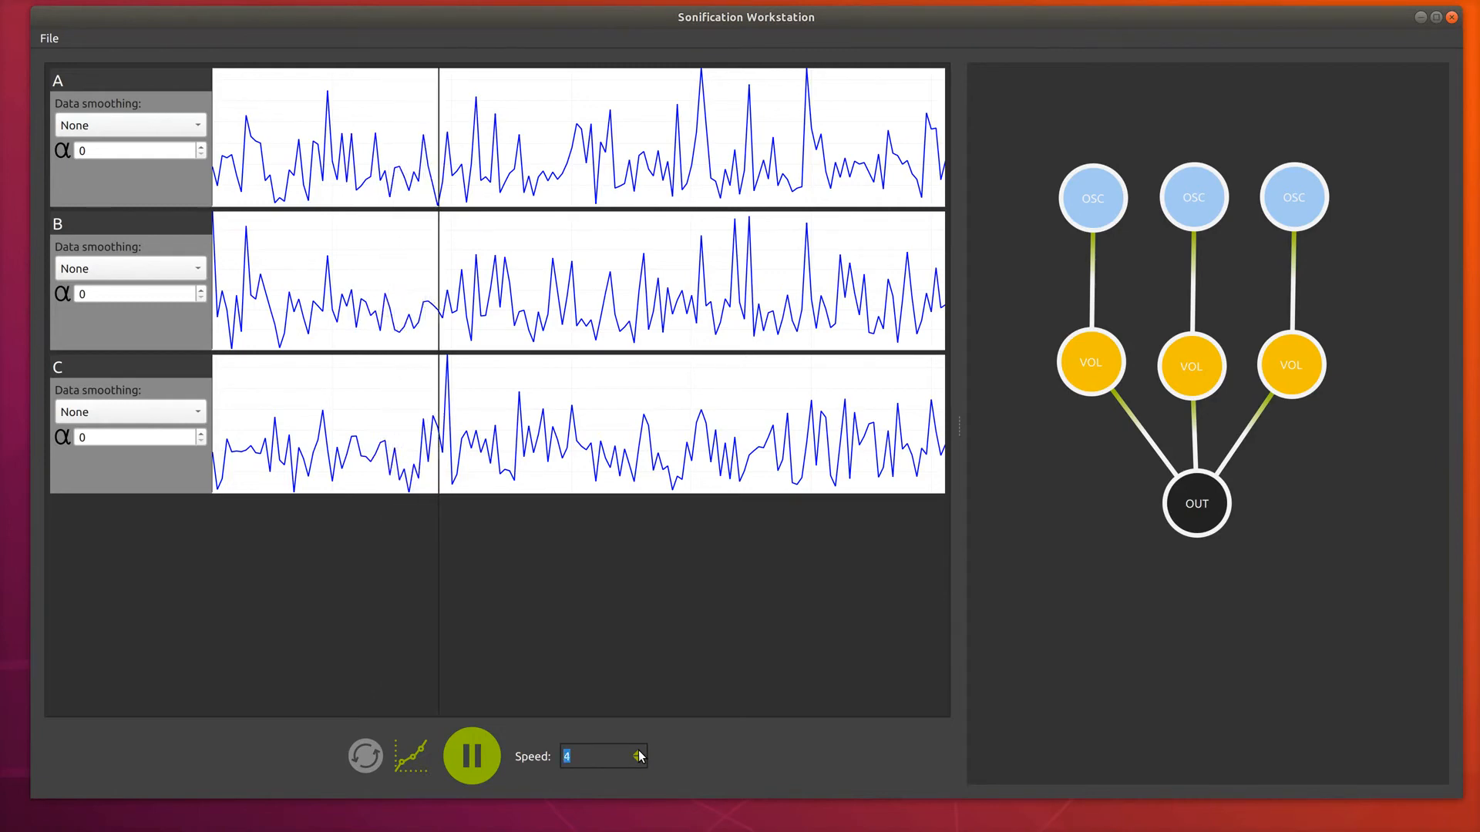
left_click(638, 753)
left_click(638, 753)
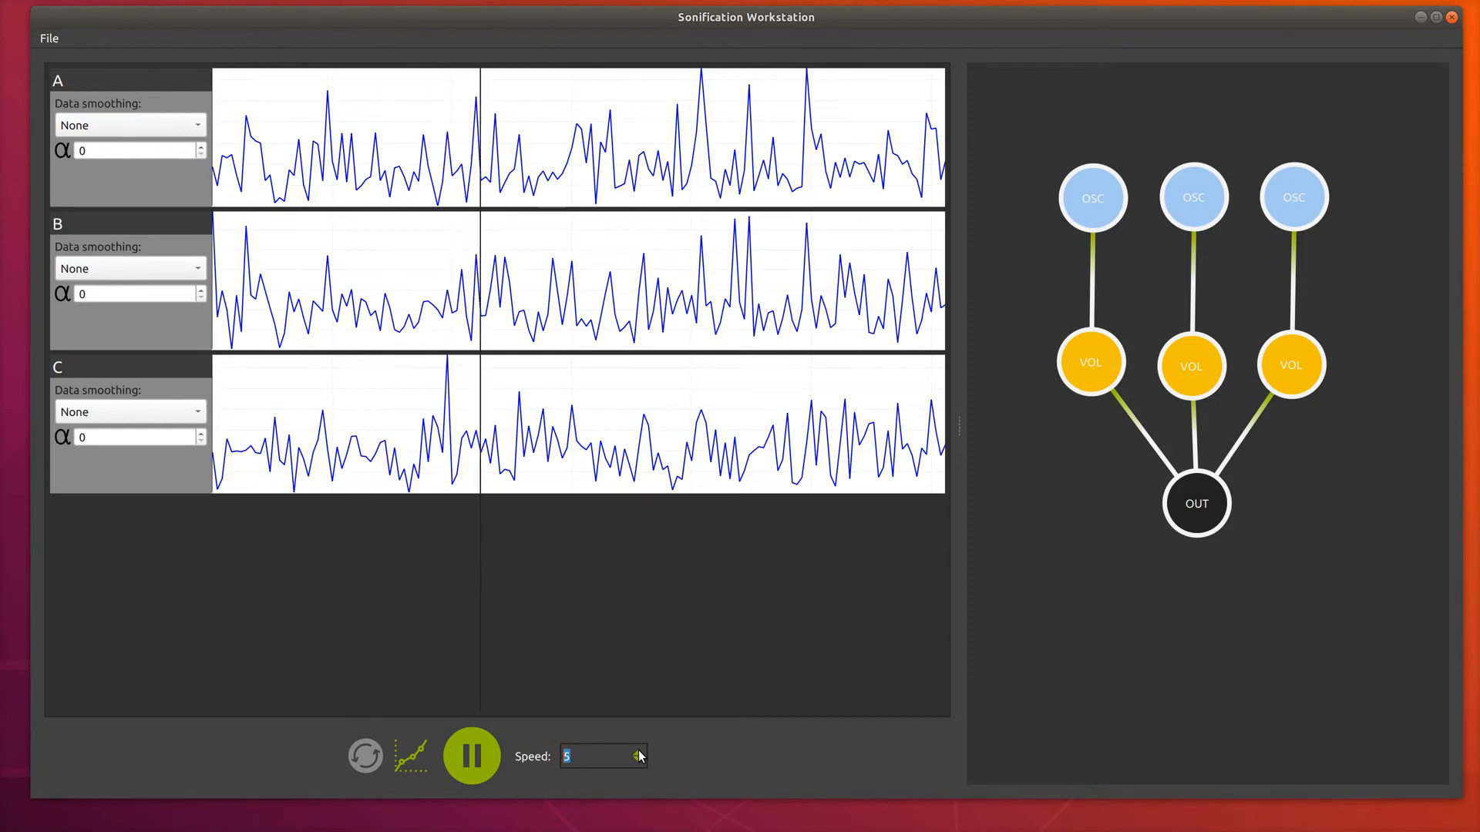
left_click(639, 753)
left_click(638, 753)
left_click(639, 753)
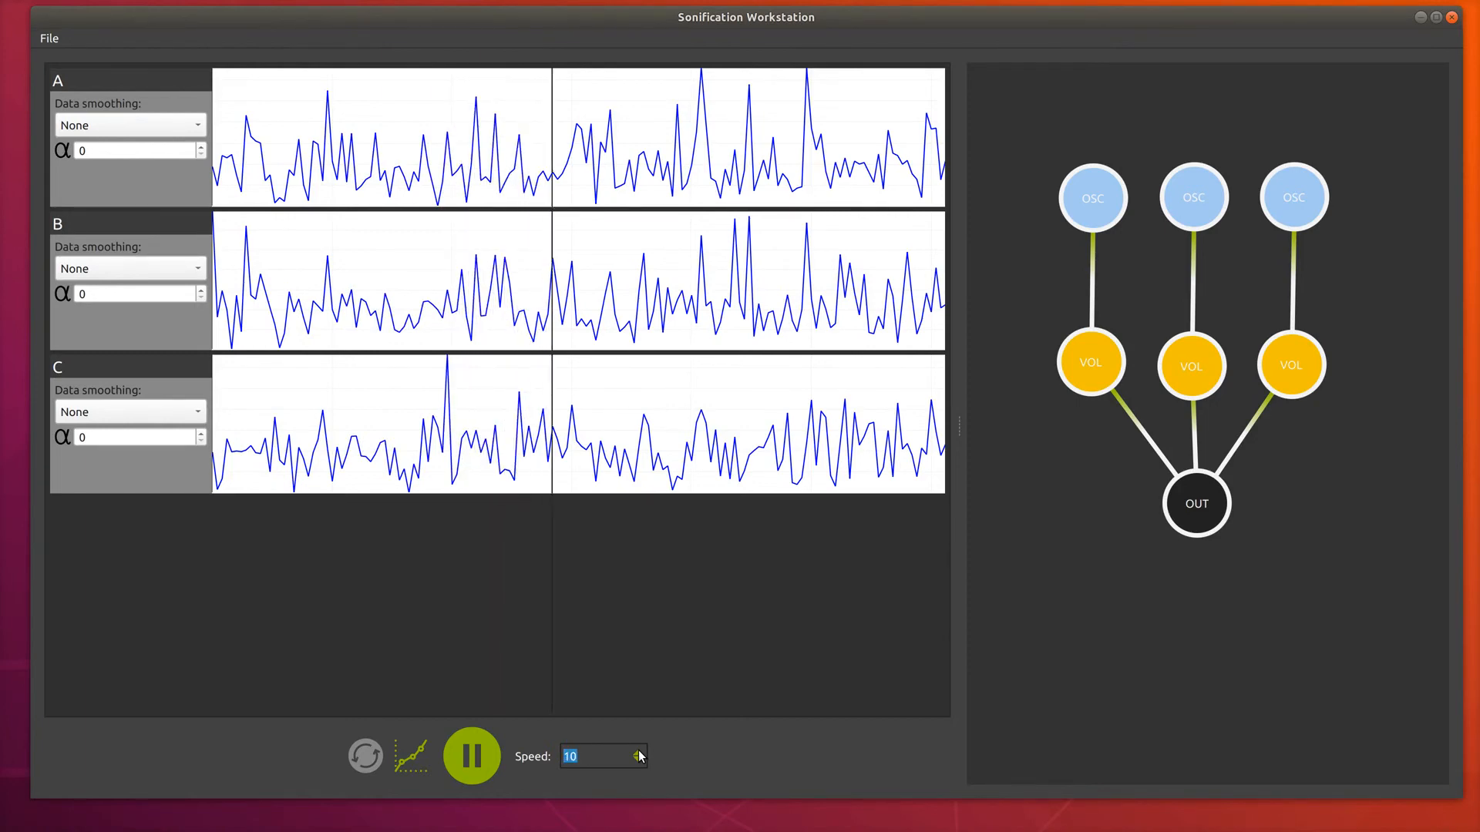
left_click(638, 753)
left_click(638, 753)
left_click(638, 753)
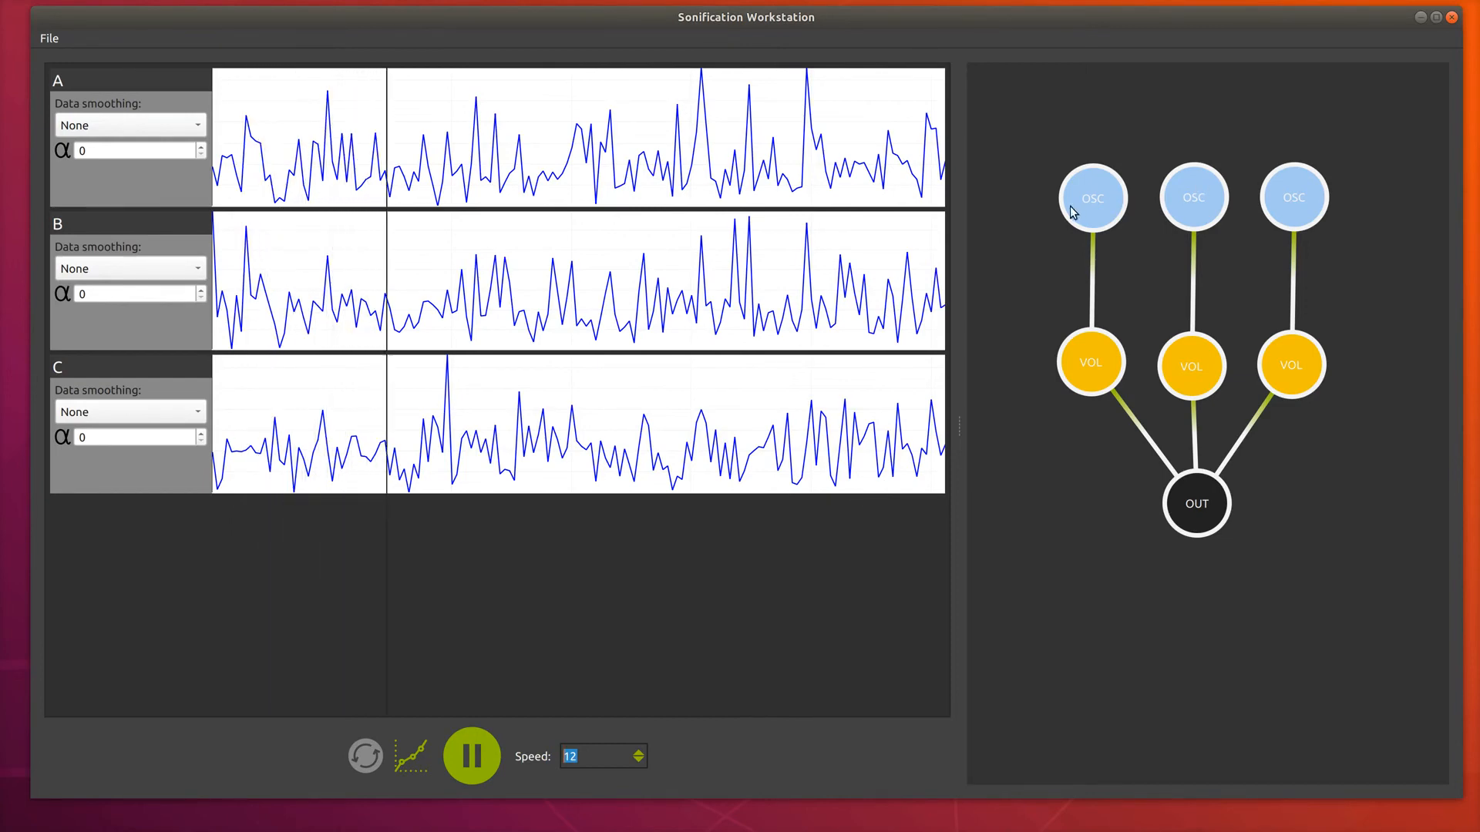
Set the left OSC node's frequency to 440.
left_click(1086, 222)
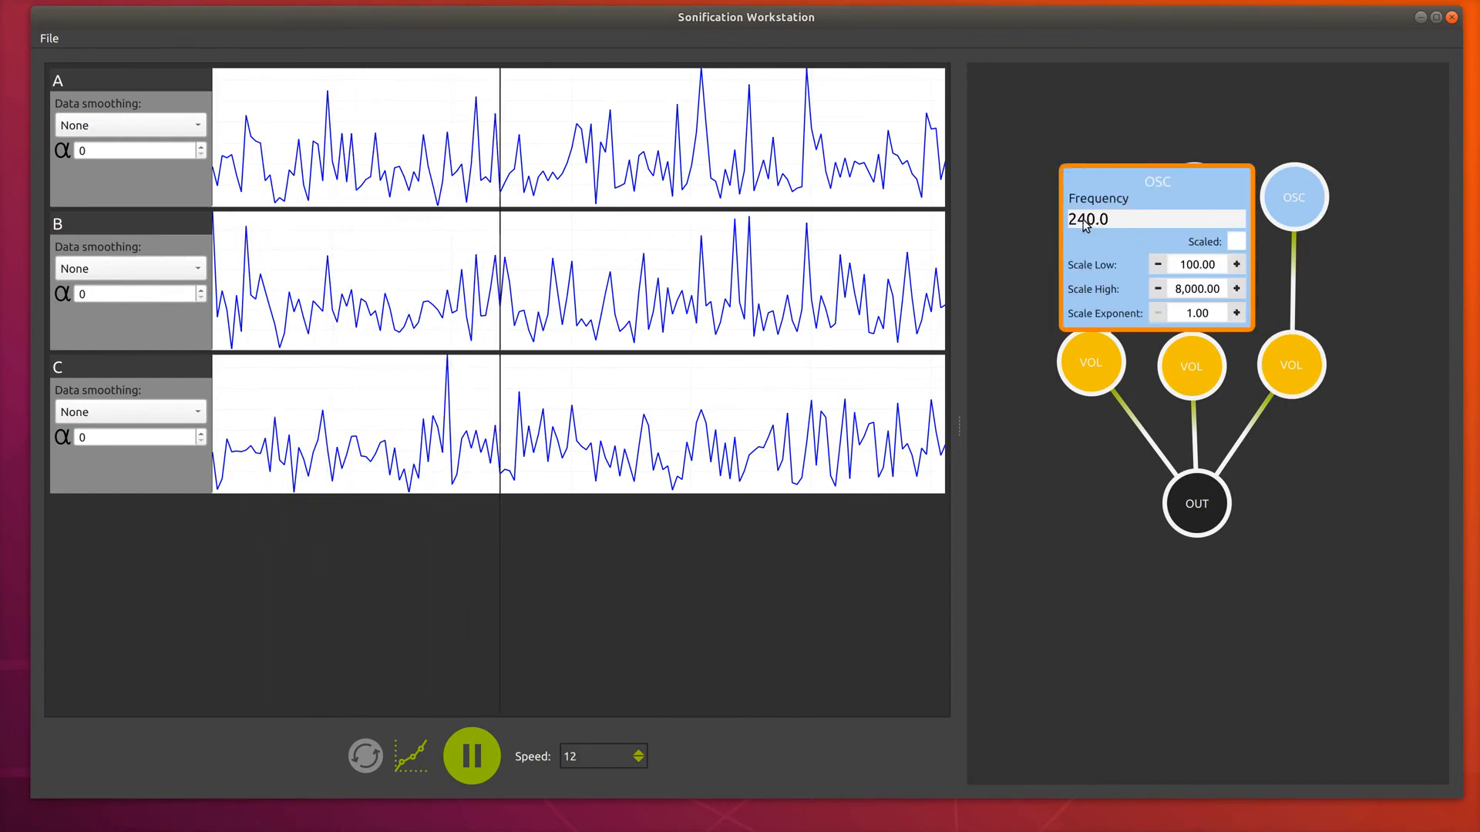
left_click(1077, 219)
key("BackSpace")
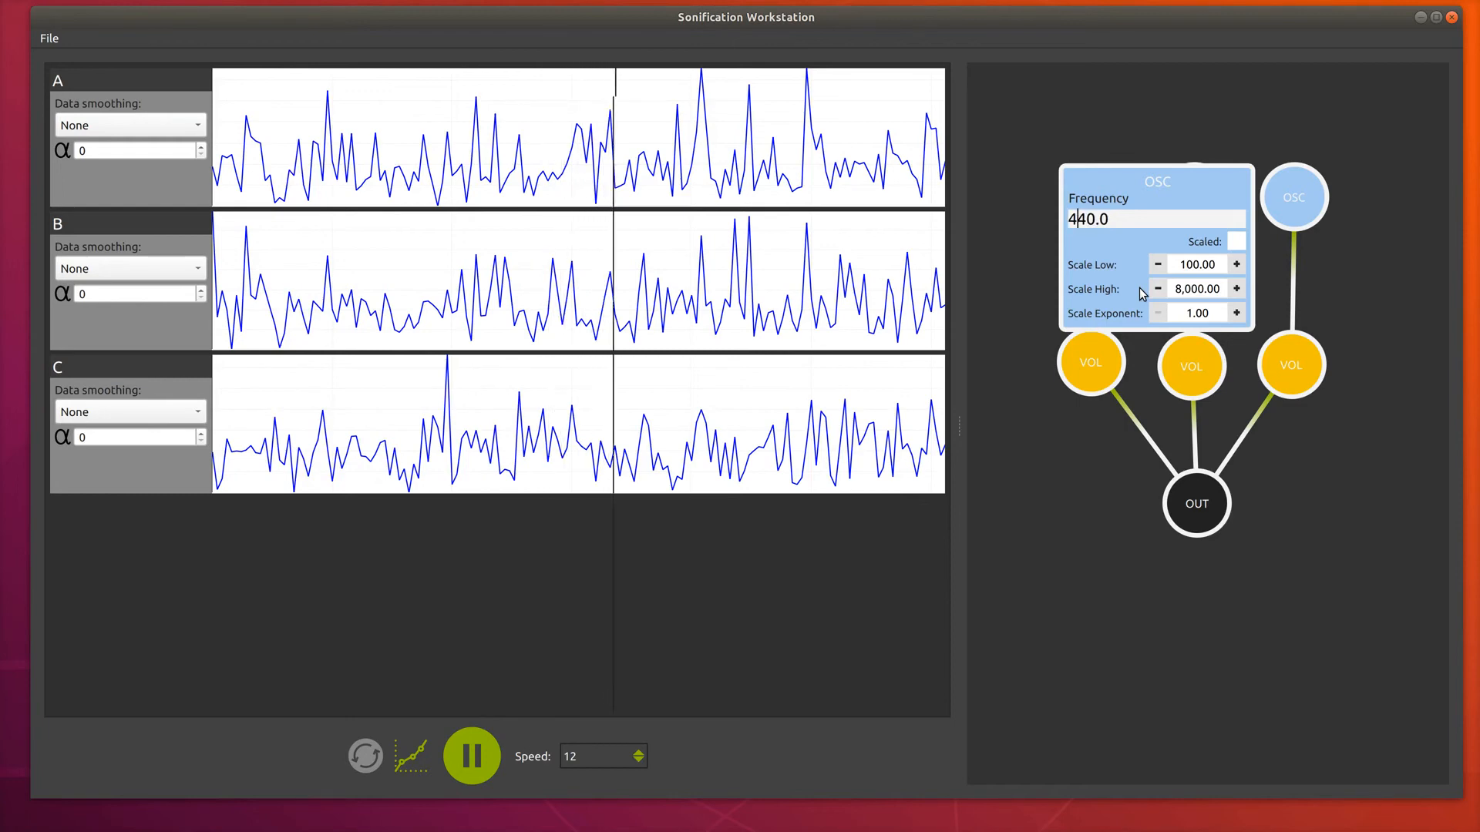
type("4")
key("Return")
Check the middle OSC node's frequency and set the right OSC node's frequency to 500.
left_click(1185, 197)
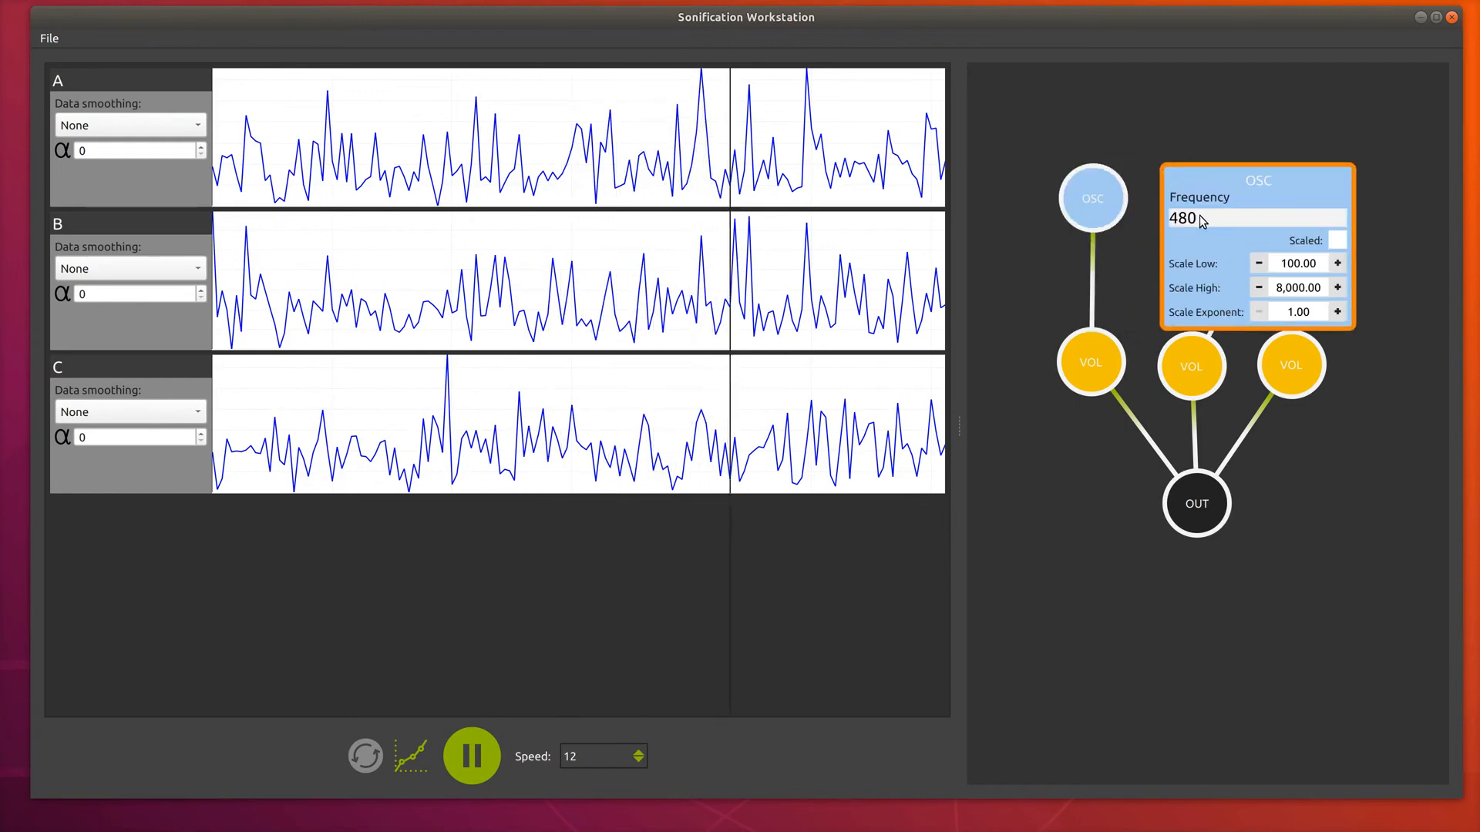
key("Return")
left_click(1276, 199)
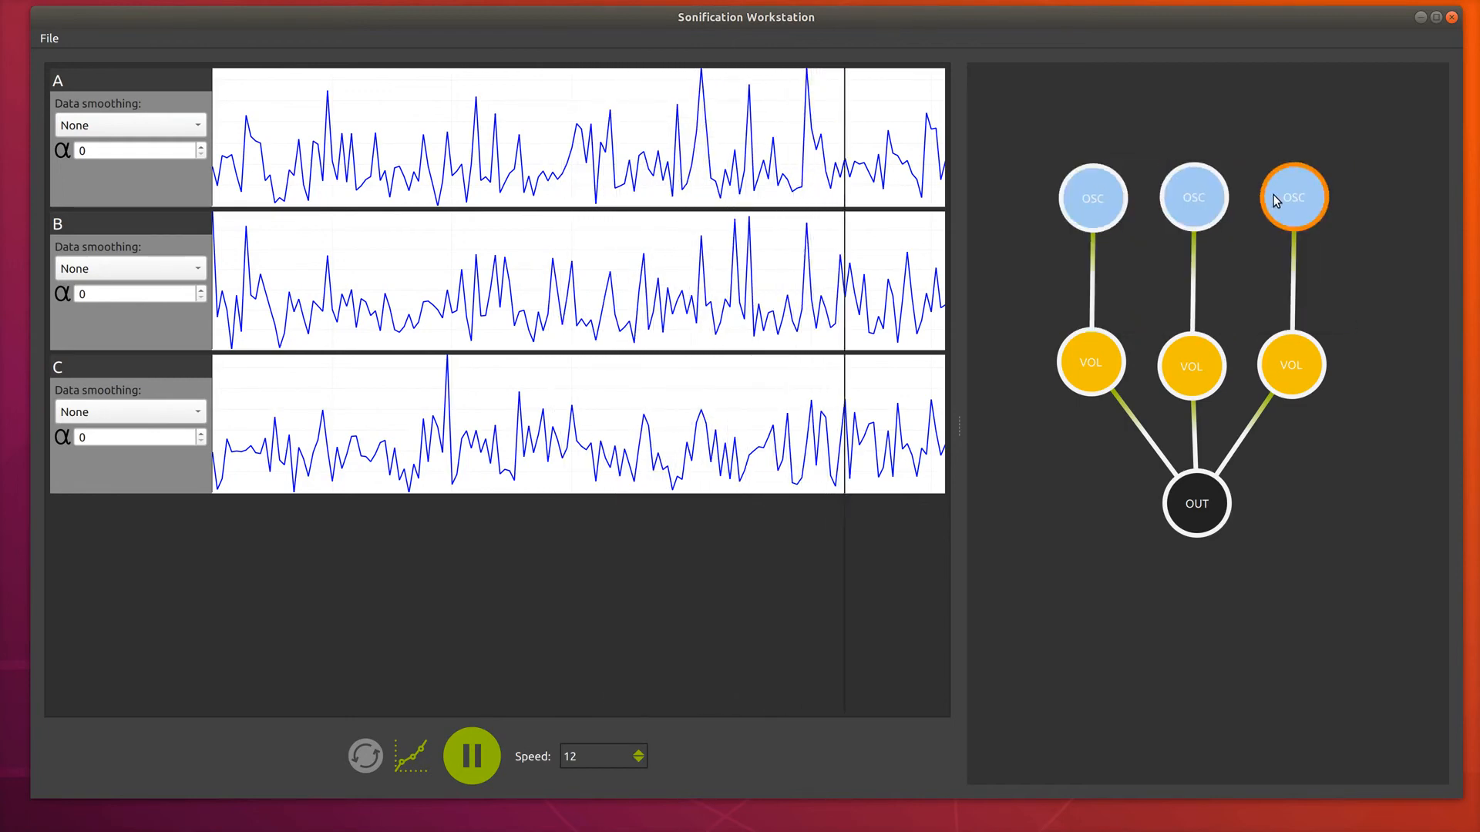
left_click(1296, 219)
key("BackSpace")
key("BackSpace")
key("BackSpace")
type("5")
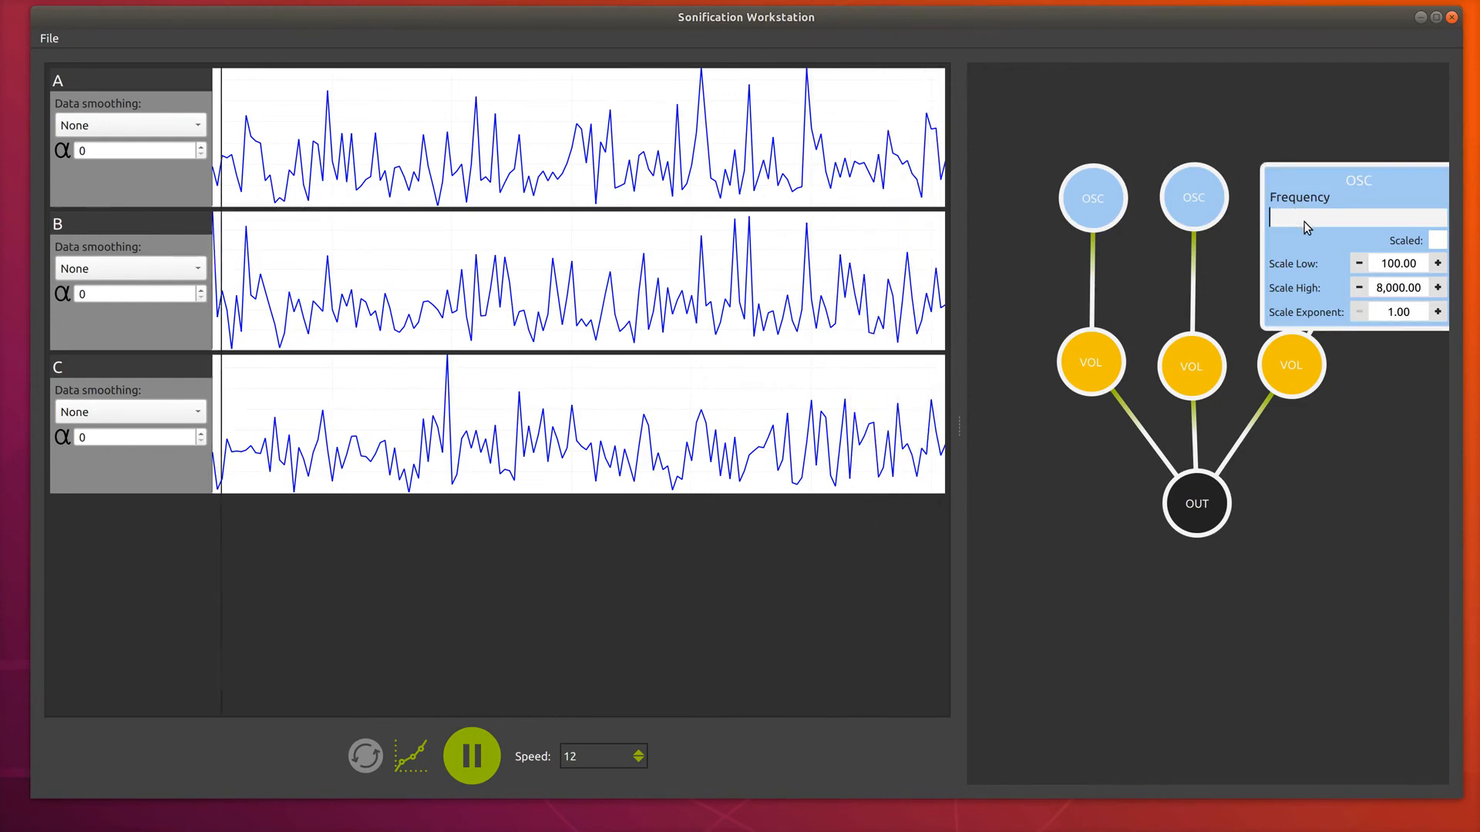
type("00")
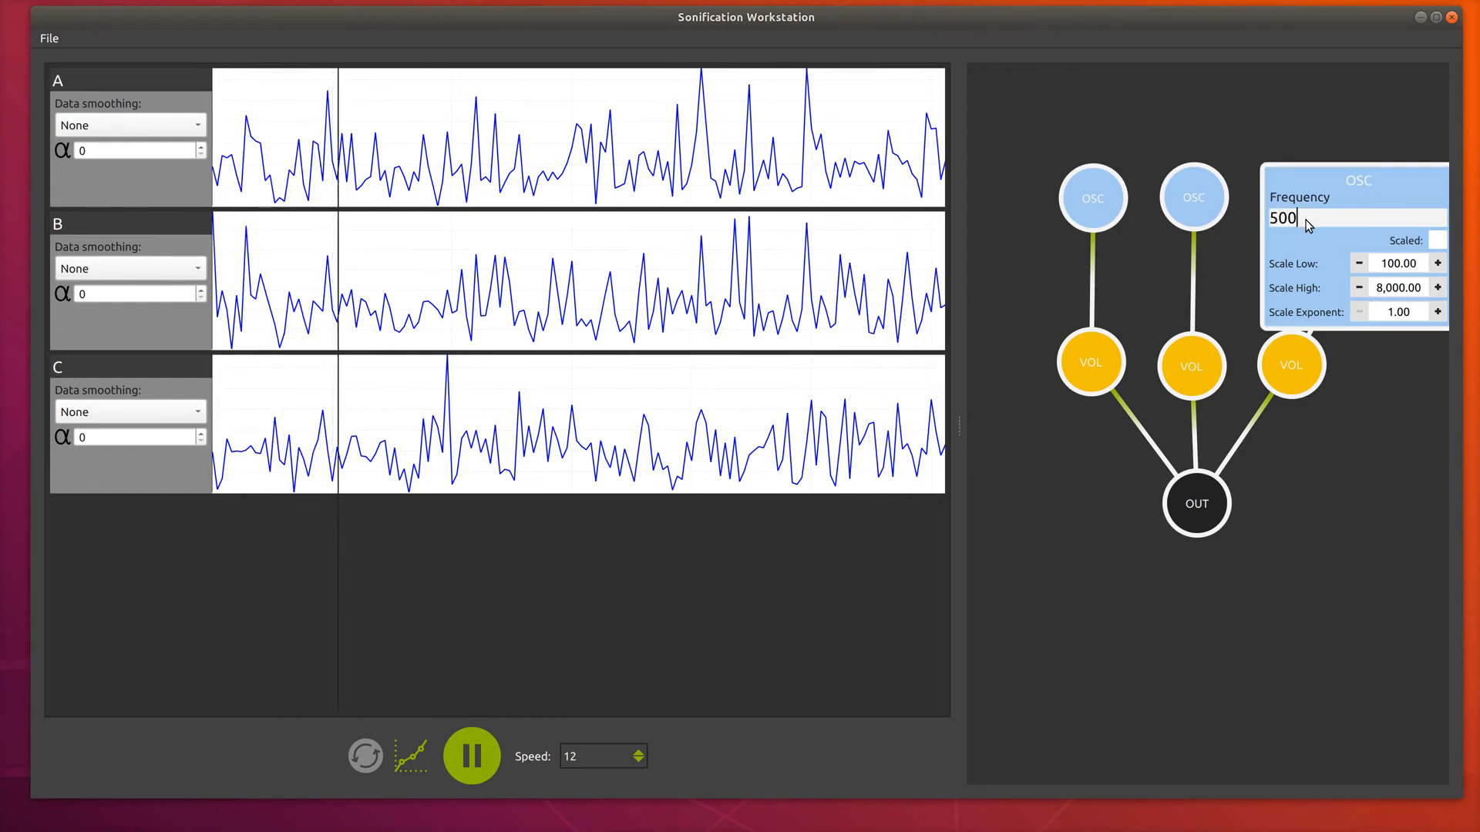
left_click(1306, 179)
key("Return")
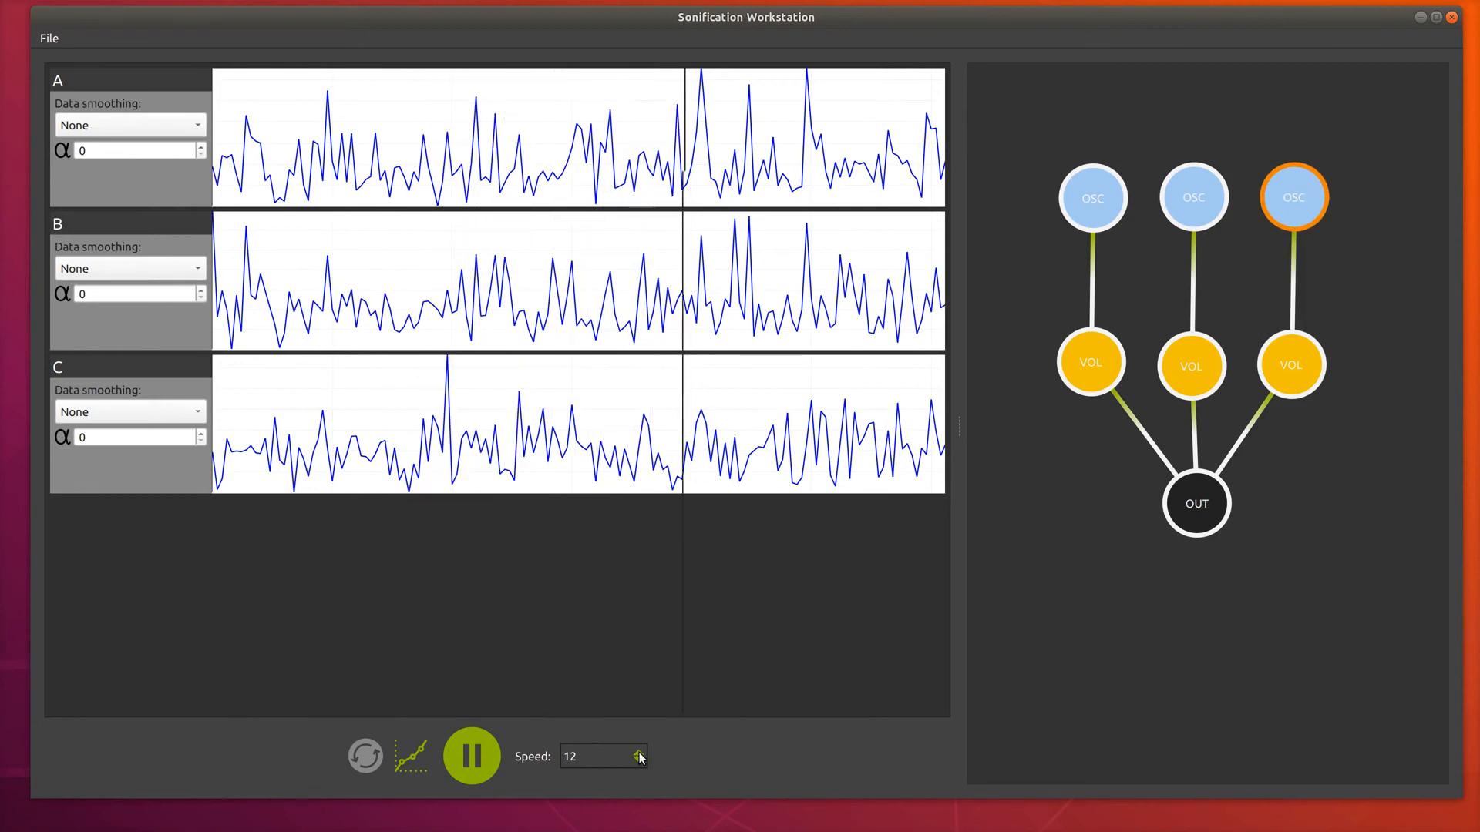
Change the playback speed to 3 and pause playback.
scroll(639, 756, "up", 8)
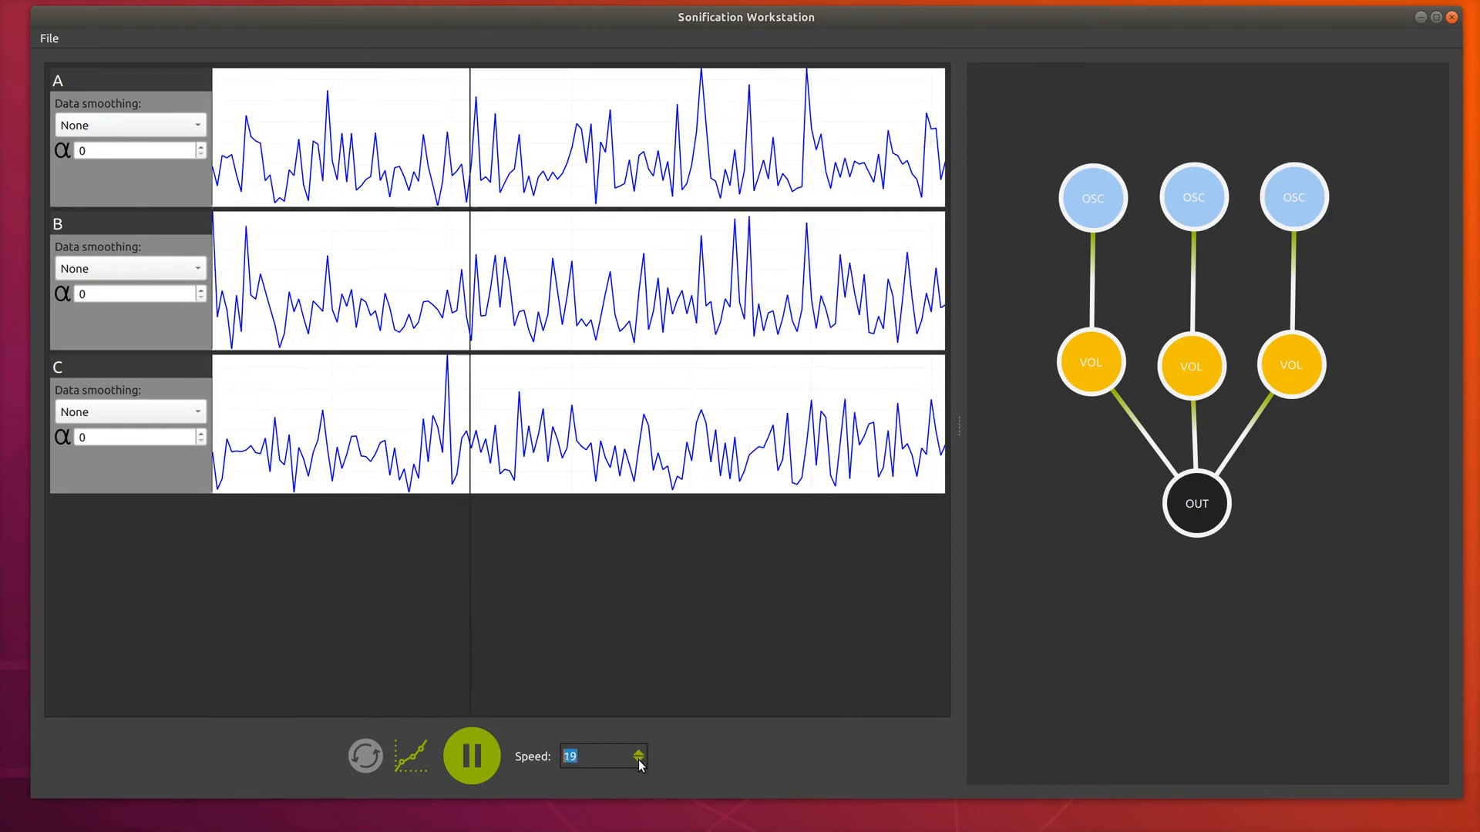
scroll(638, 759, "down", 4)
scroll(638, 759, "down", 12)
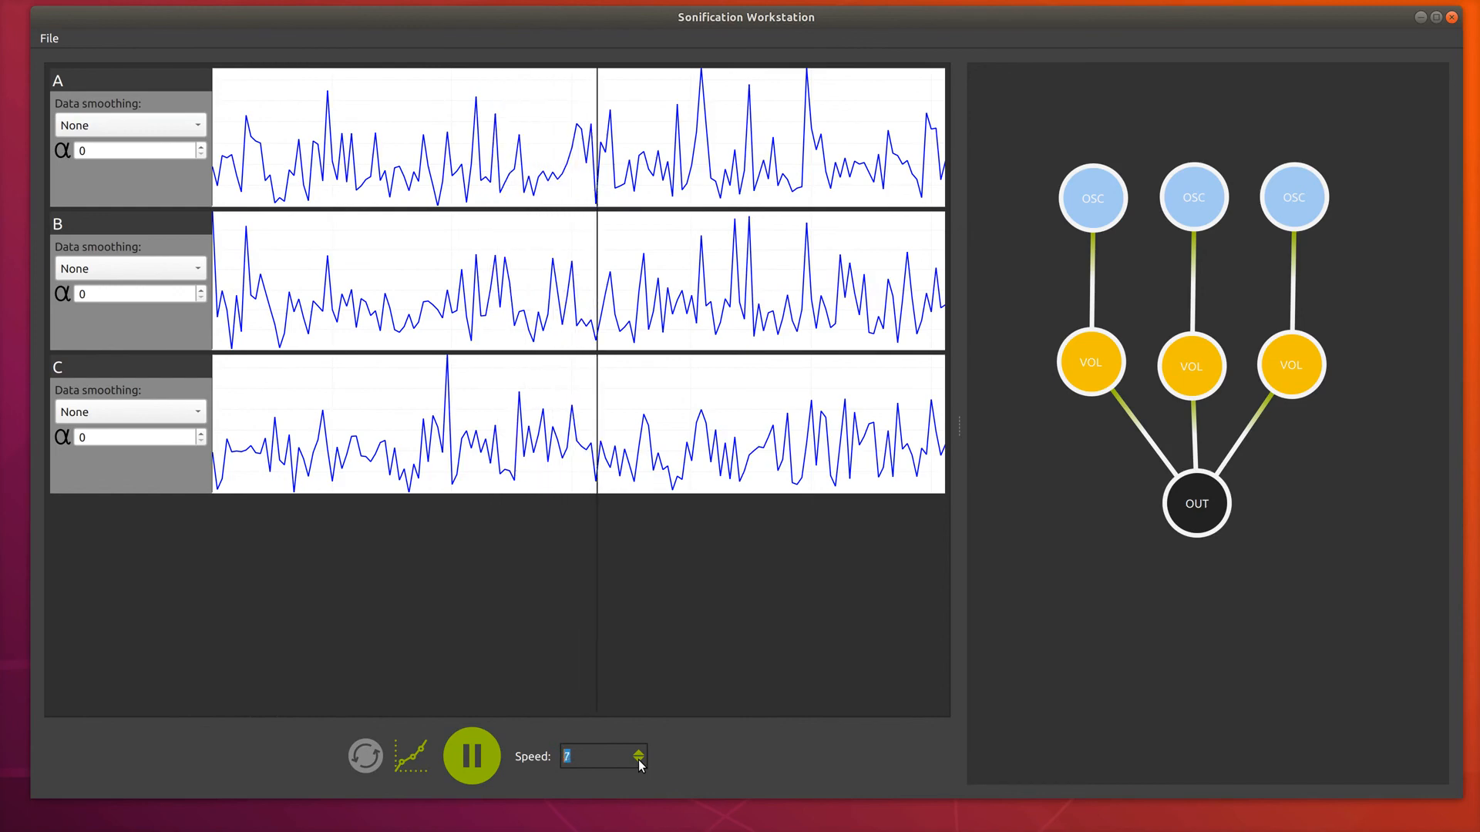
scroll(639, 760, "down", 1)
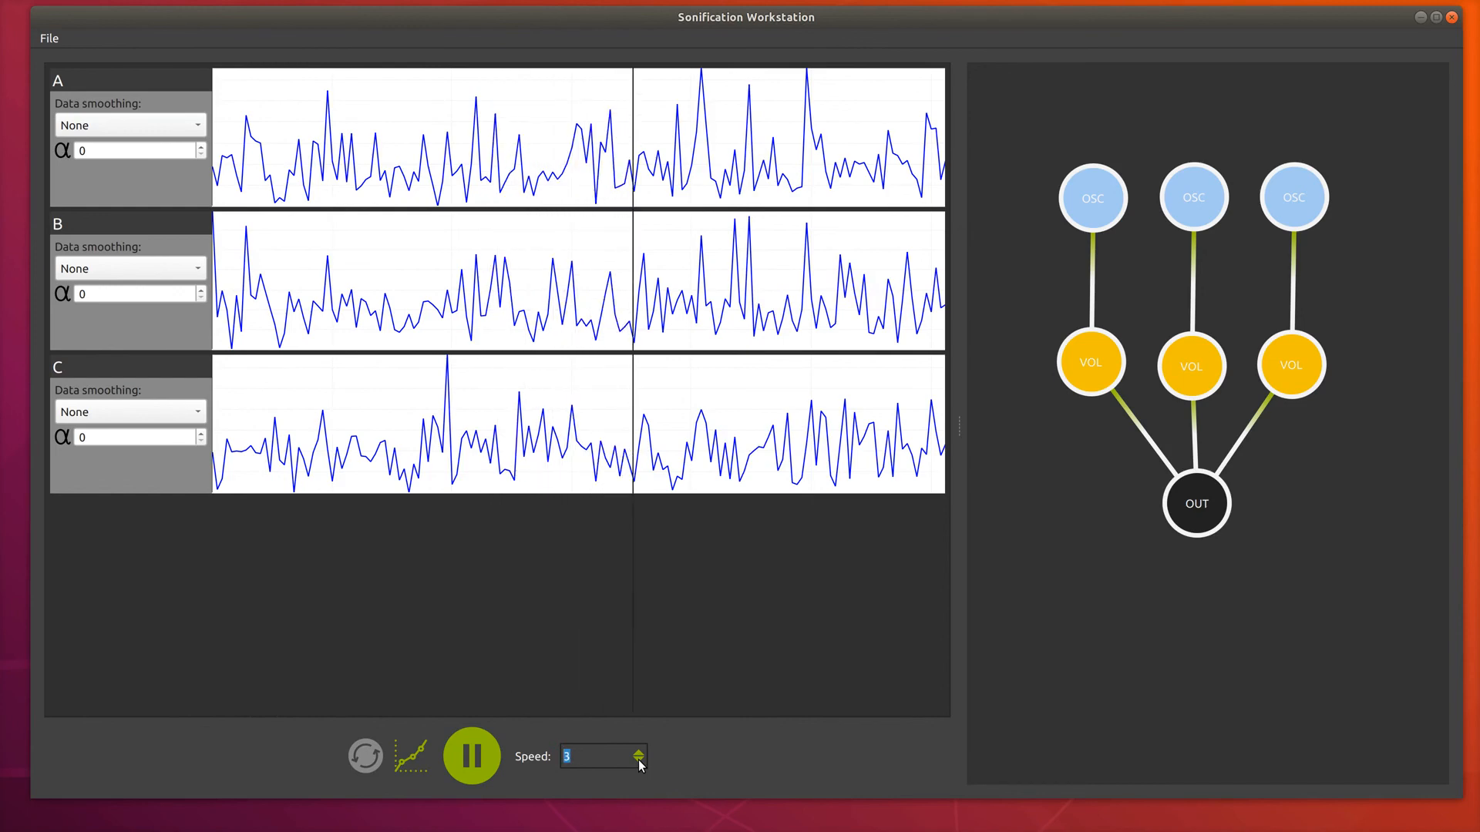
left_click(475, 756)
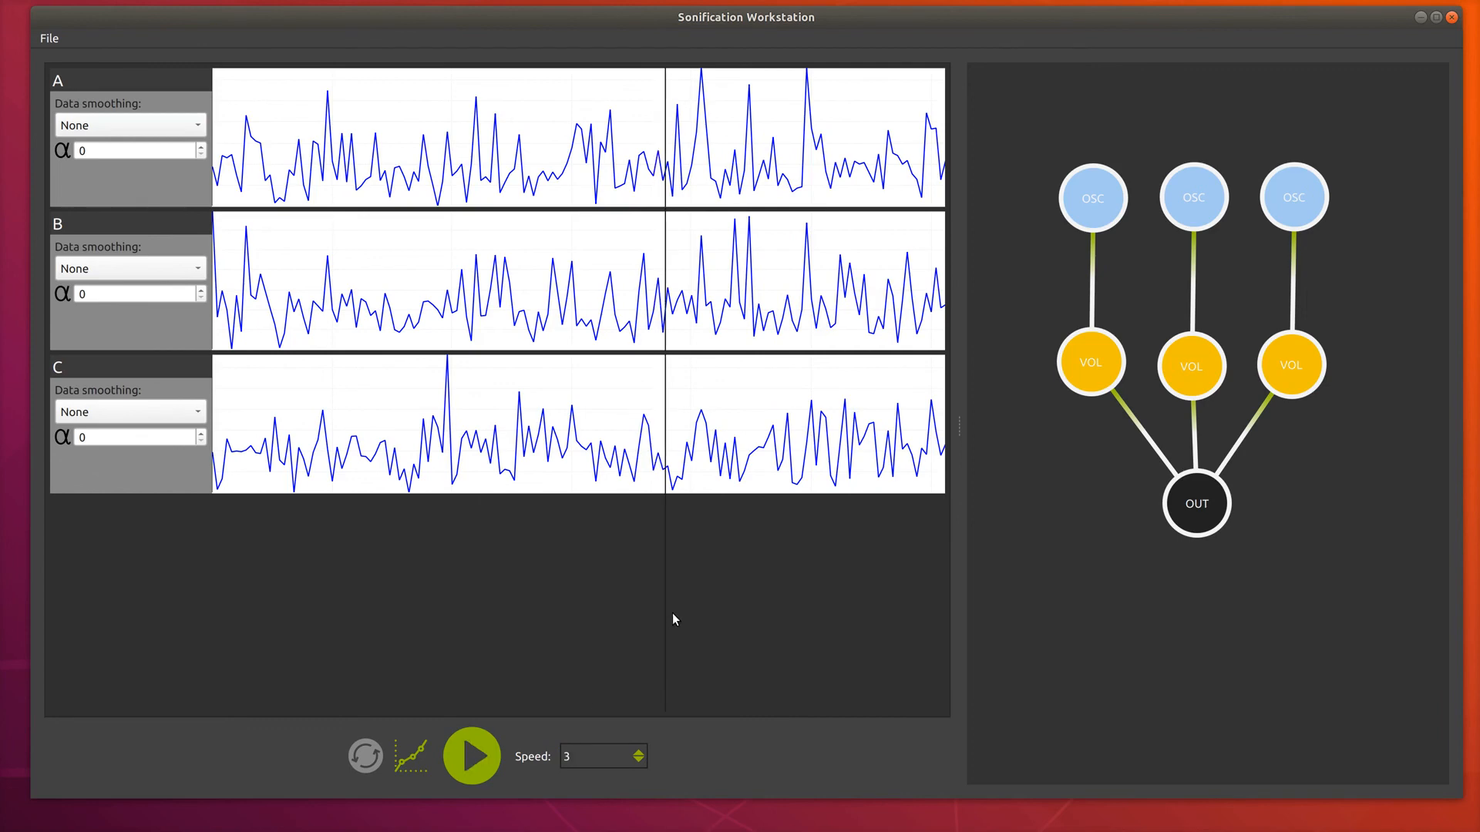